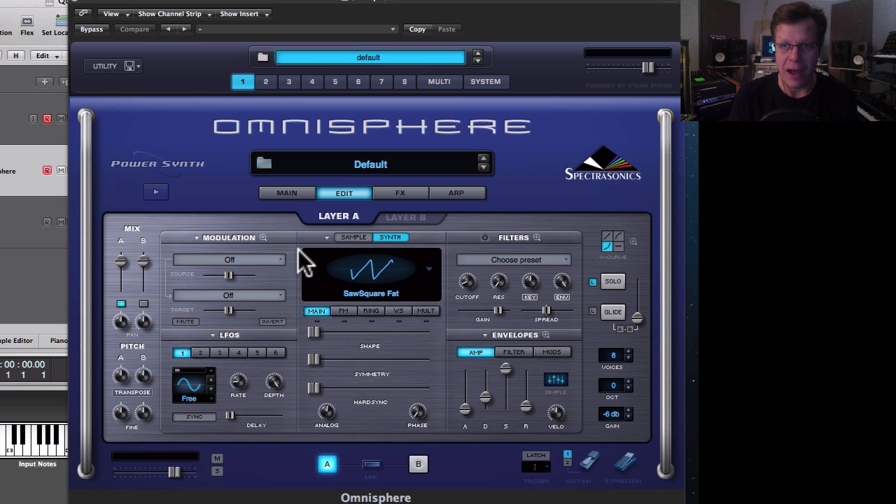
Switch to Google Chrome and look over the PlugInGuru.com home page and its Facebook page
key("super+Tab")
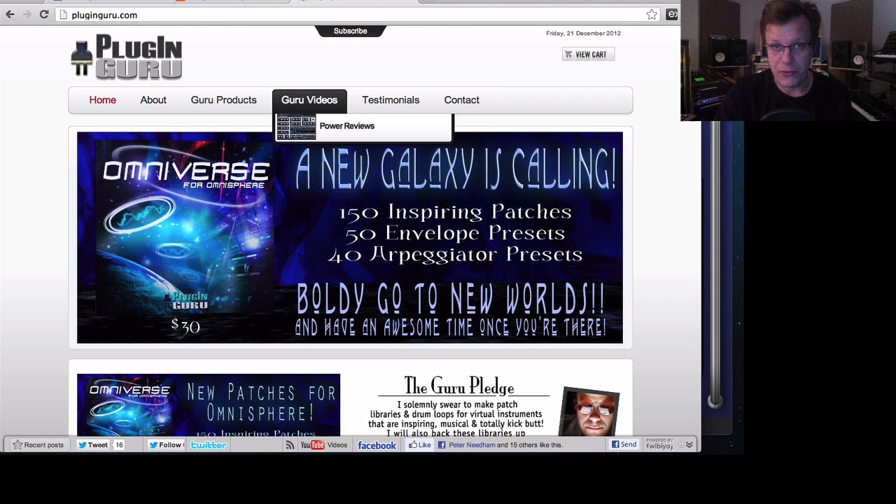
left_click(137, 4)
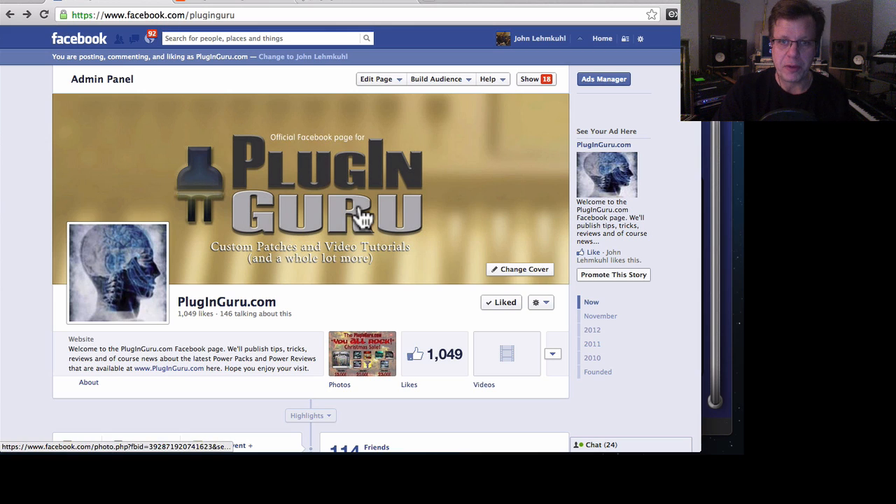
scroll(364, 219, "down", 3)
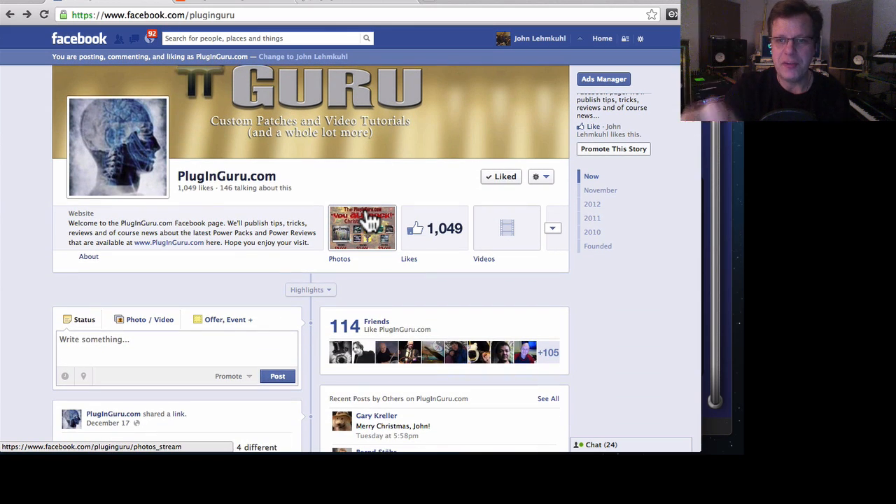
scroll(369, 220, "up", 3)
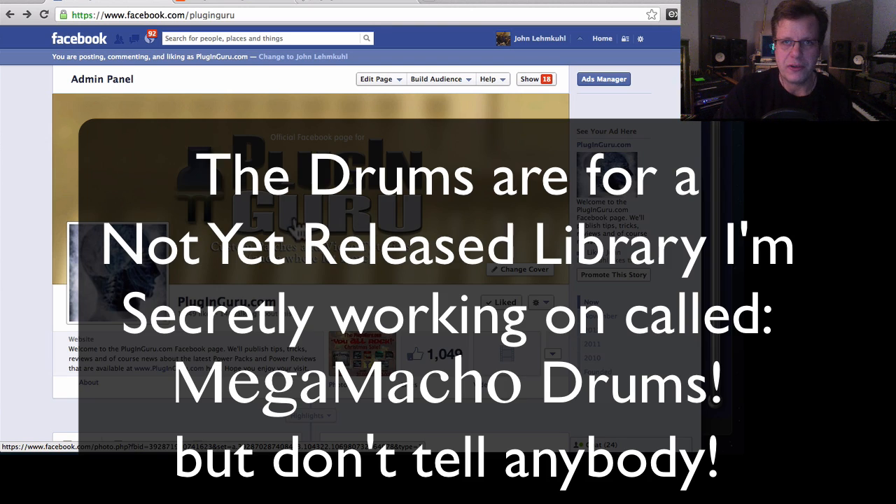
Bring up the SoundCloud page for "A PlugInGuru MegaMacho Christmas" and read through the track's comments
left_click(233, 5)
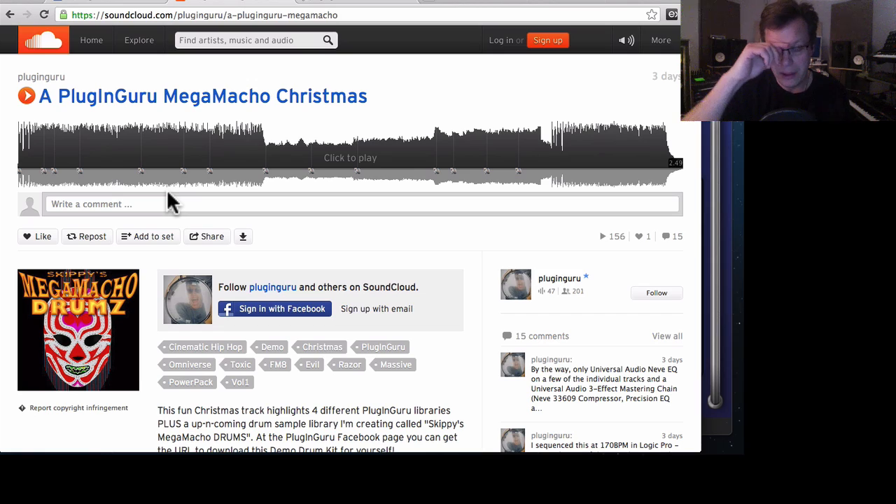
scroll(167, 190, "down", 1)
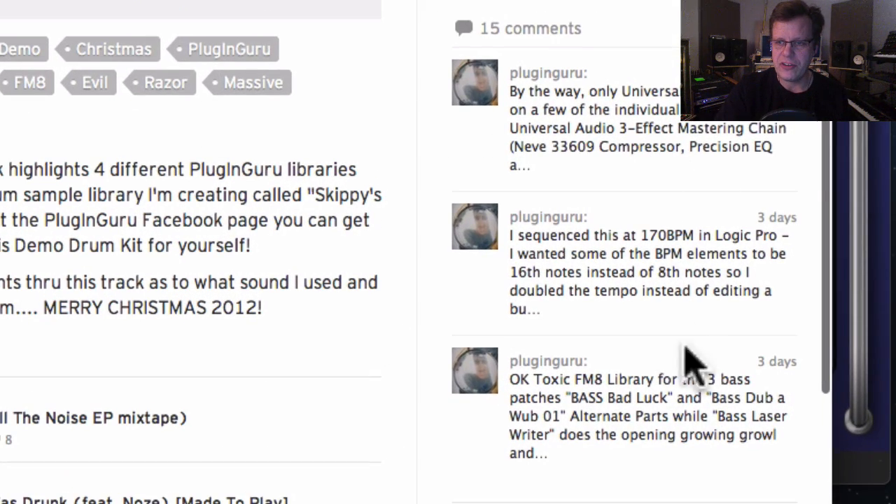
scroll(674, 415, "up", 5)
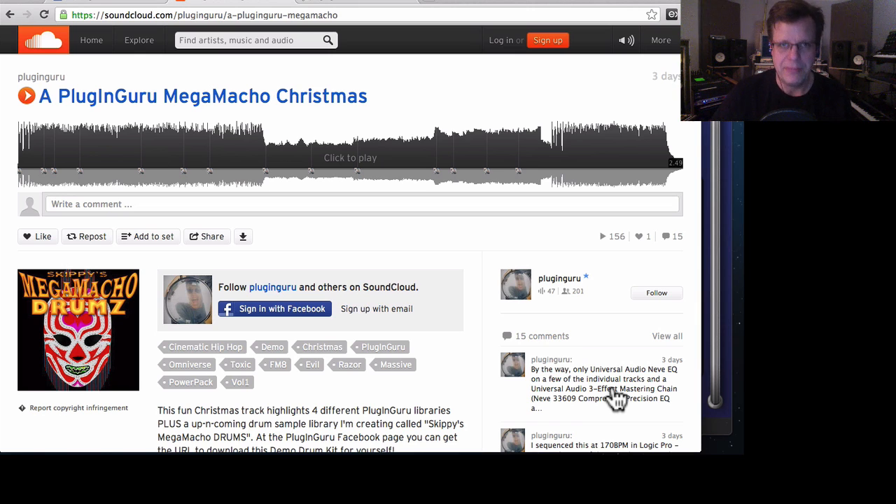
Switch from the browser back to Logic Pro with the Omnisphere plug-in window
key("super")
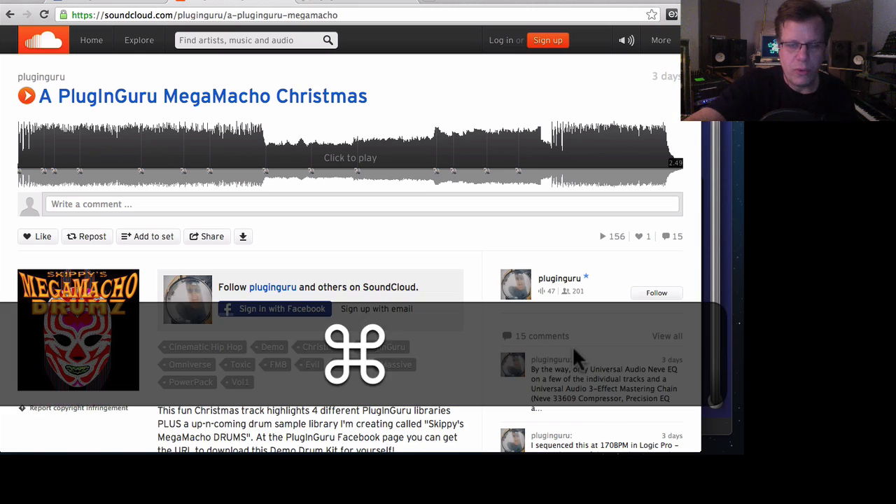
key("super+Tab")
key("super+Tab")
key("super+Tab")
key("super+Tab")
key("super+Tab")
key("super+Tab")
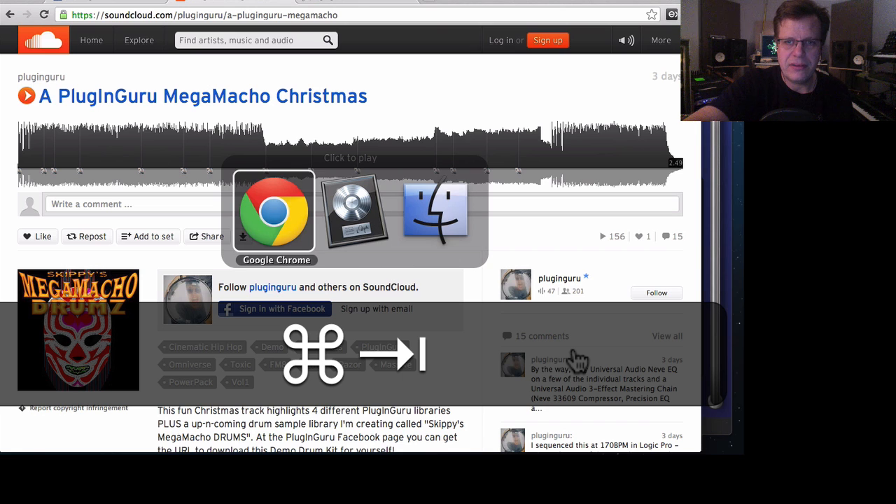
key("super+q")
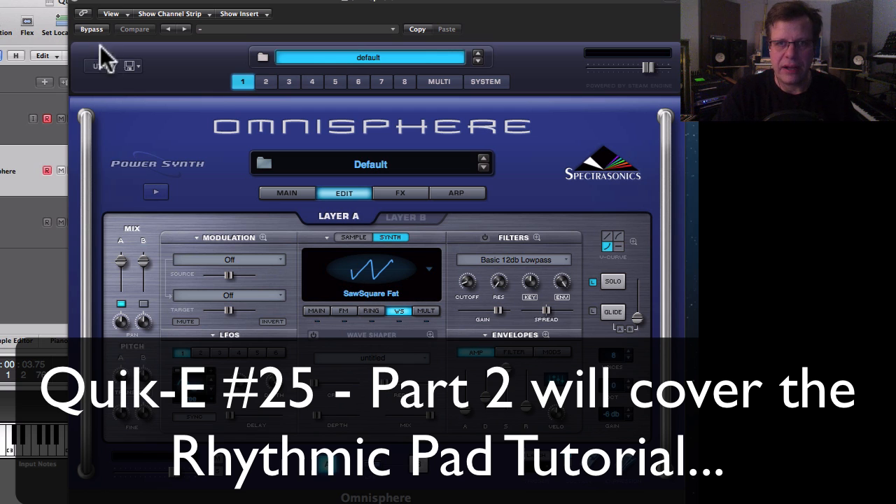
Initialize the current Omnisphere patch
left_click(127, 63)
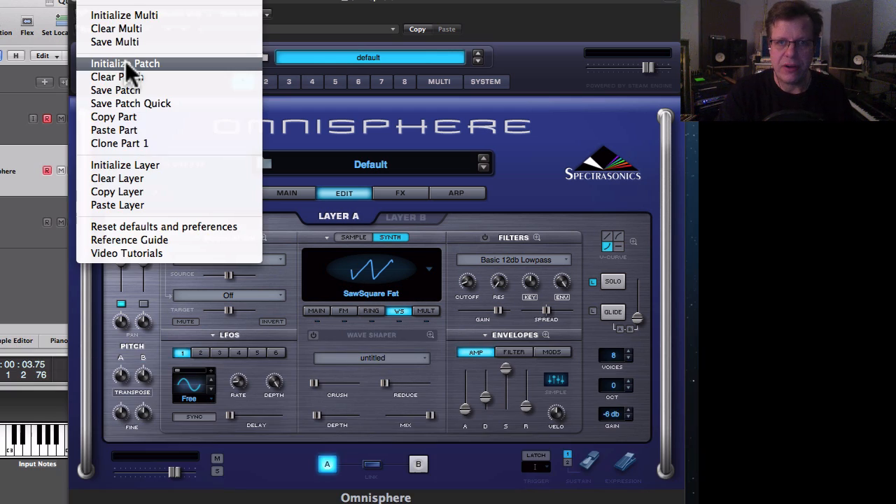
left_click(128, 63)
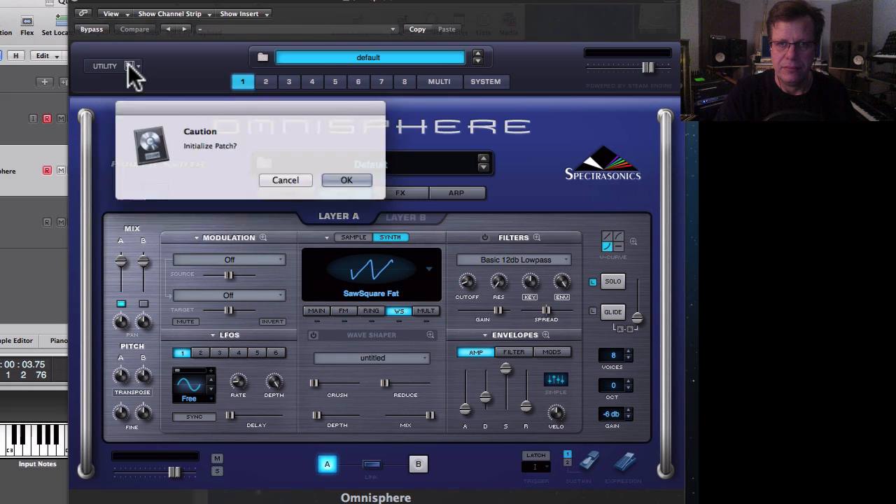
left_click(325, 160)
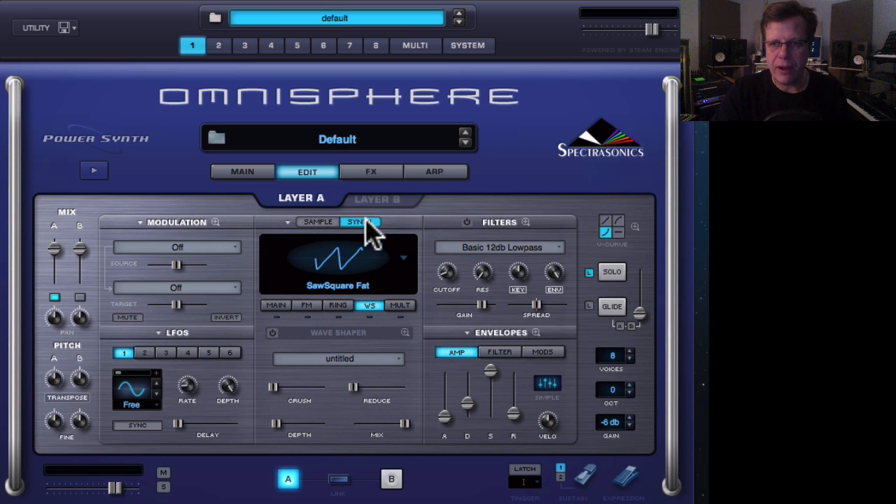
Compare Layer A's Sample and Synth sources and inspect Layer B, ending on Layer A in Synth mode with Layer B off
left_click(314, 223)
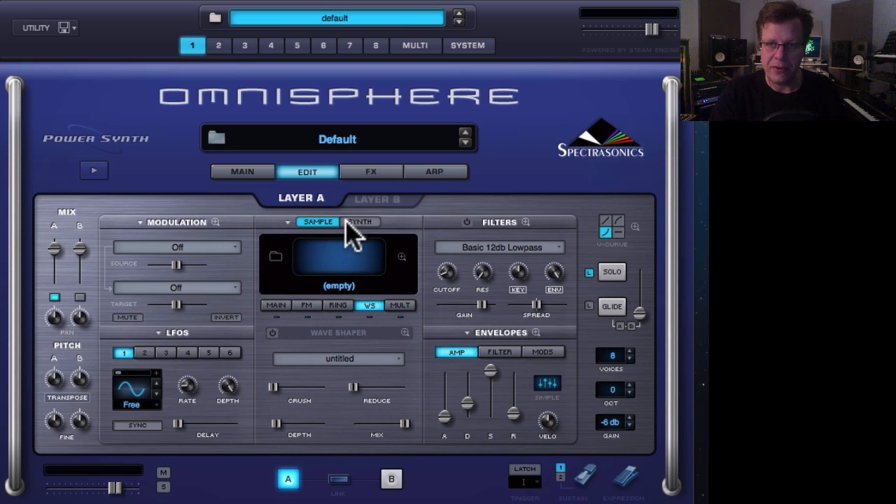
left_click(346, 220)
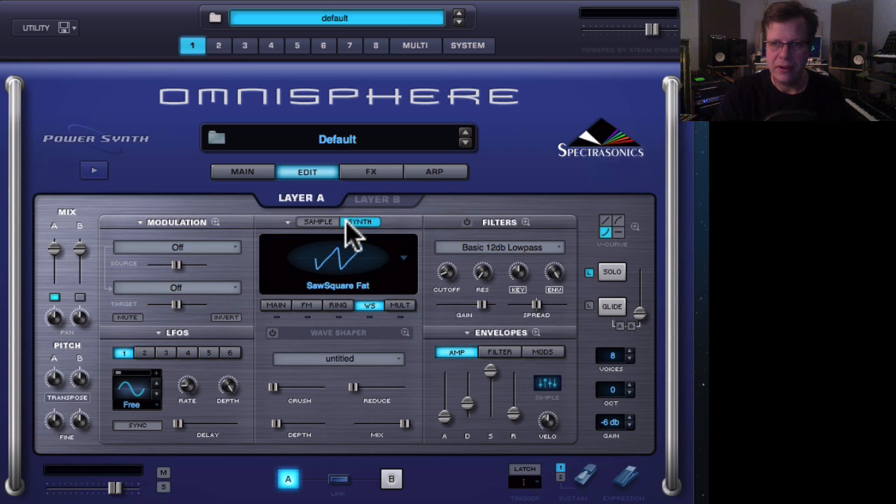
left_click(80, 298)
left_click(54, 297)
left_click(79, 298)
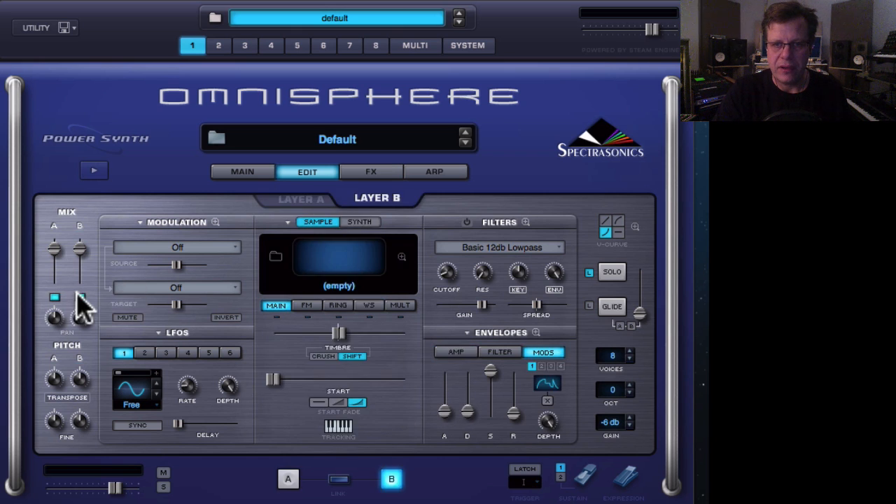
left_click(55, 299)
left_click(392, 479)
left_click(288, 480)
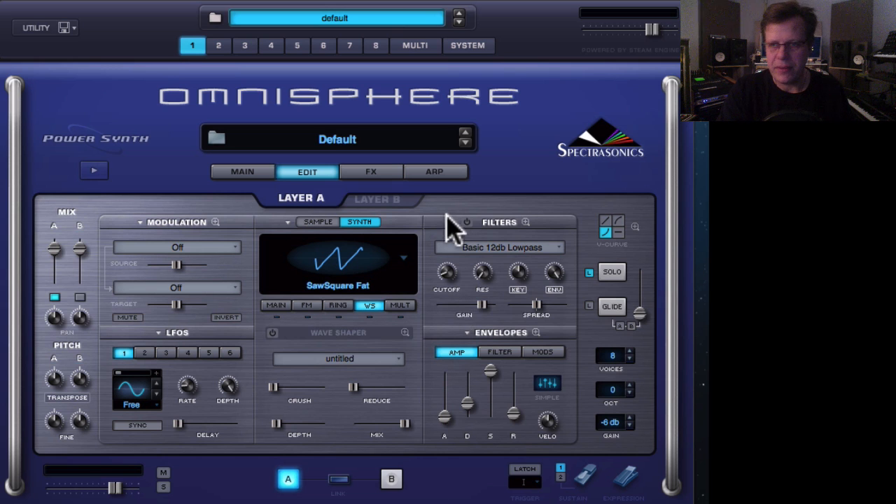
View the patch's effects and arpeggiator pages, then return to the edit page
left_click(372, 173)
left_click(442, 172)
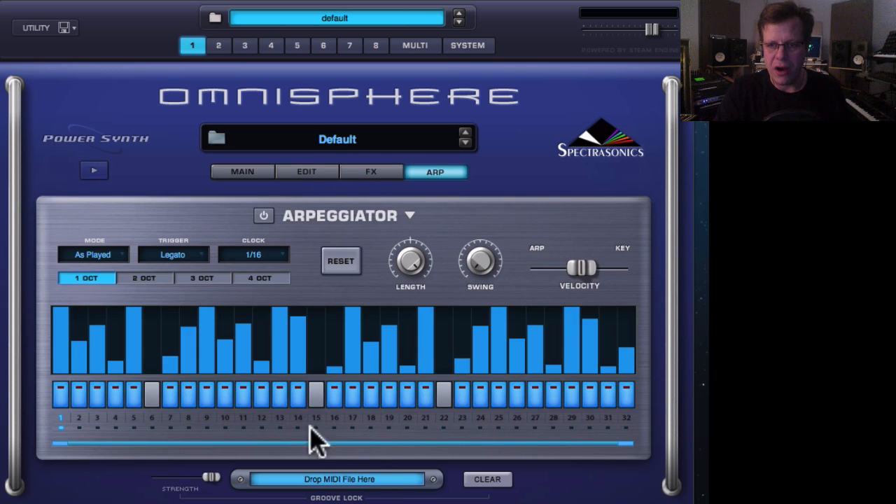
left_click(306, 173)
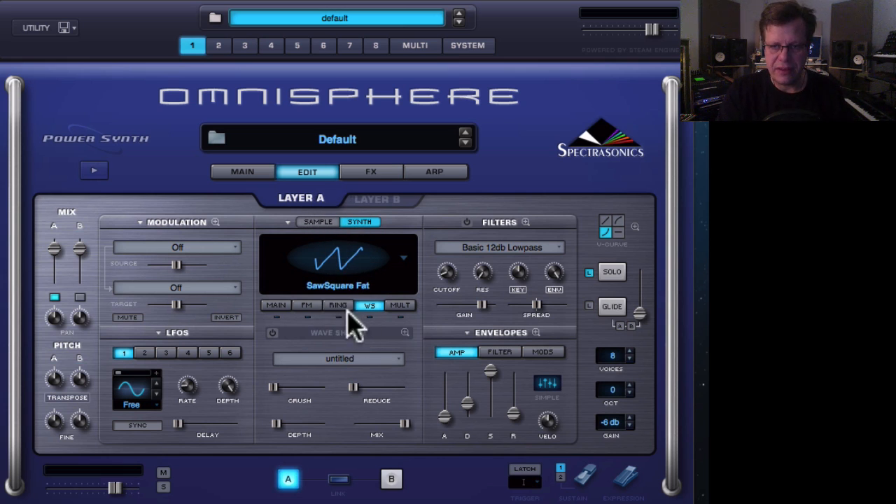
Show Layer A's main oscillator controls and set its waveform to SawSquare Bright
left_click(275, 306)
left_click(342, 261)
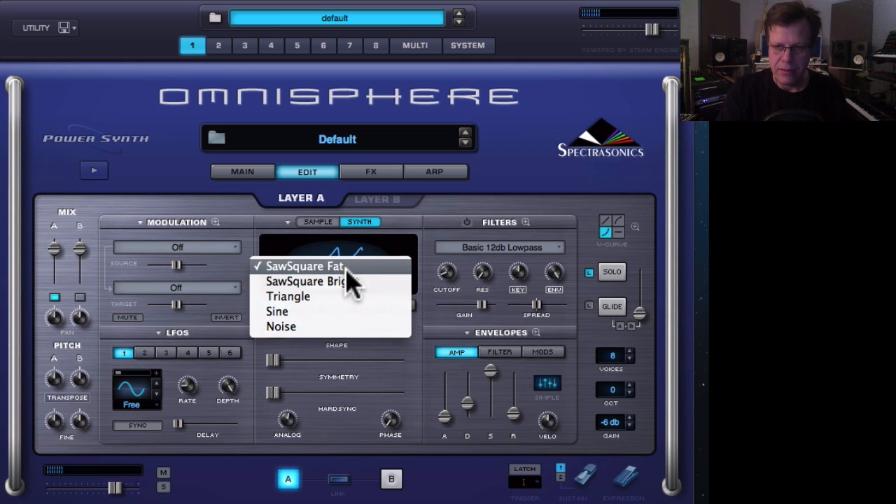
left_click(351, 283)
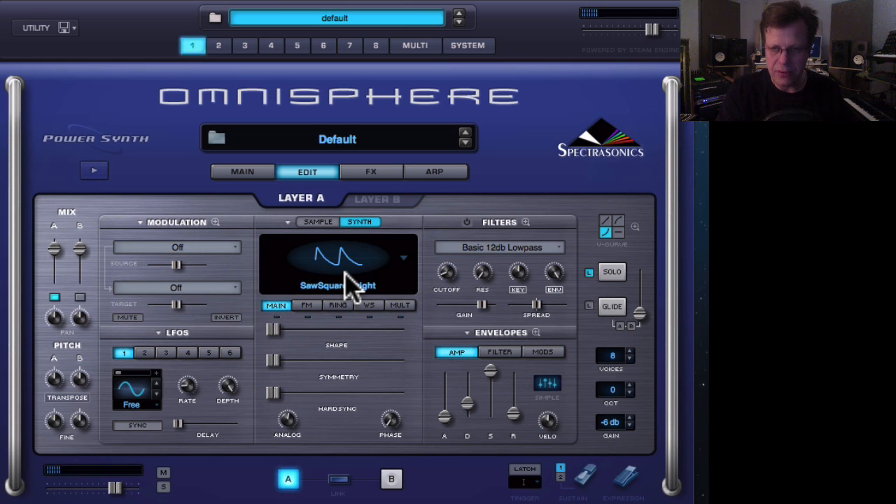
Audition the Triangle and Sine waveforms on Layer A, keeping the amp envelope's attack at 0.00 sec
left_click(344, 275)
left_click(341, 284)
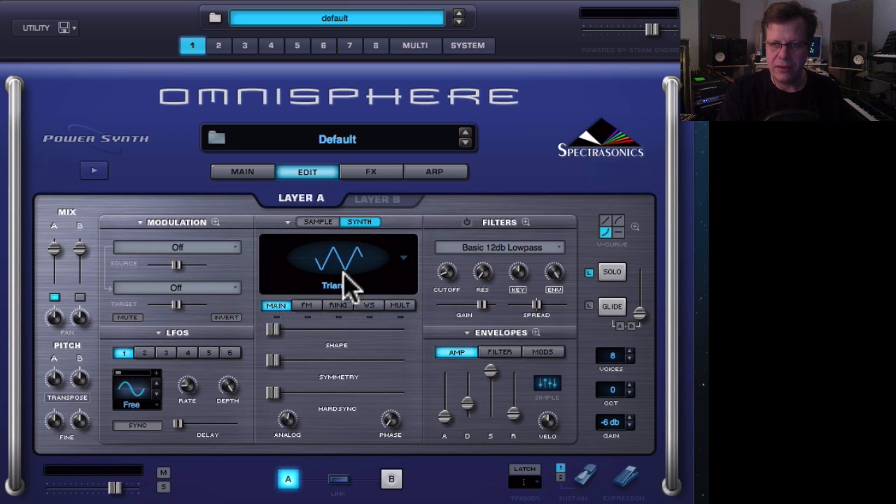
left_click(344, 268)
left_click(345, 278)
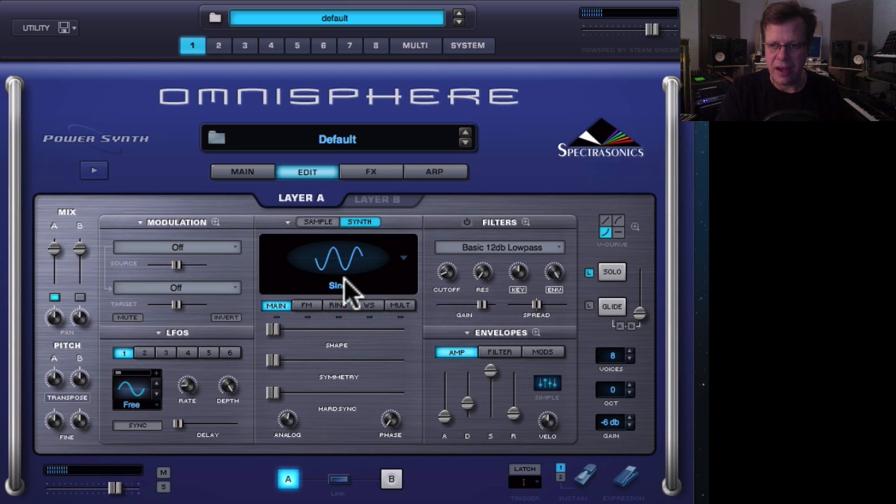
left_click(444, 418)
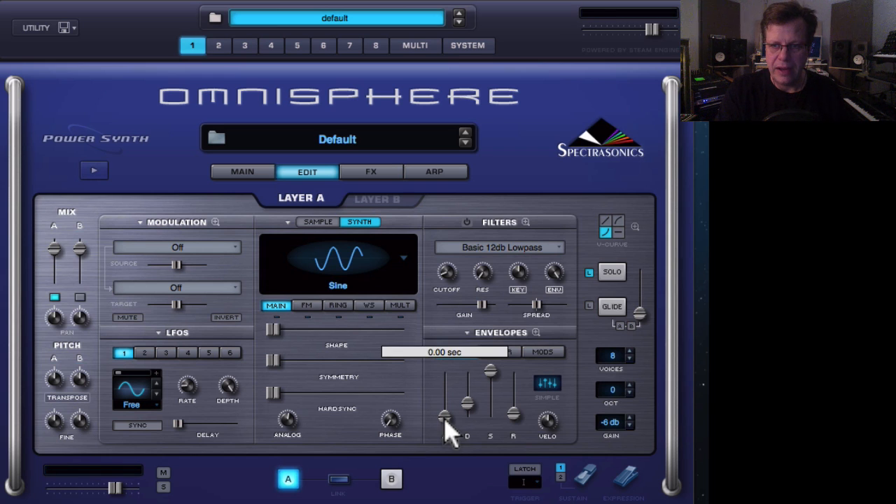
left_click_drag(446, 418, 444, 419)
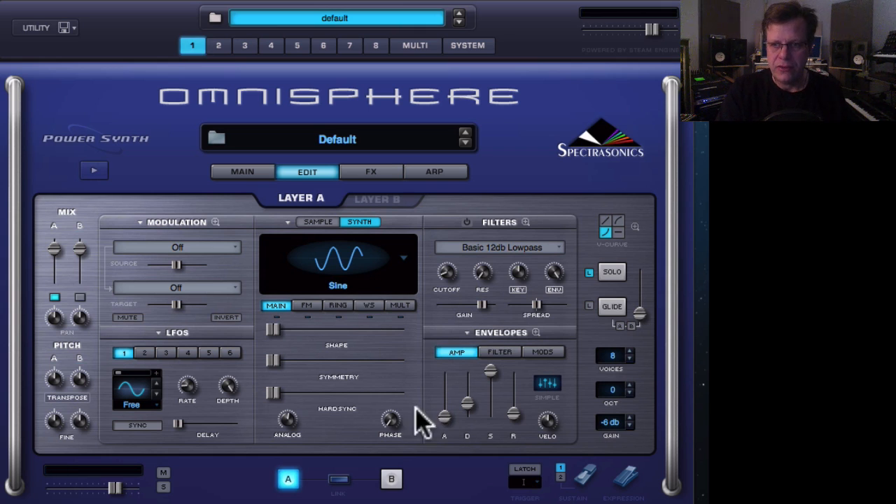
Select the Noise waveform and try raising Shape nearly to maximum and Symmetry and Hard Sync to about halfway
left_click(339, 272)
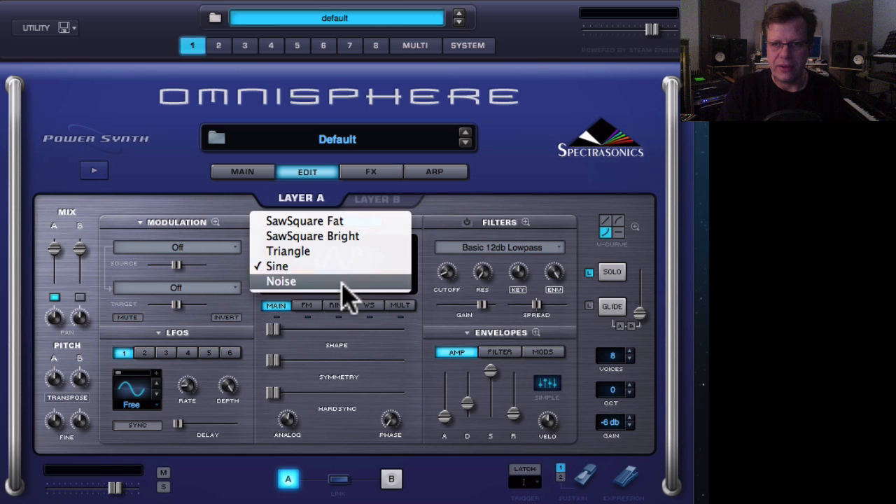
left_click(343, 283)
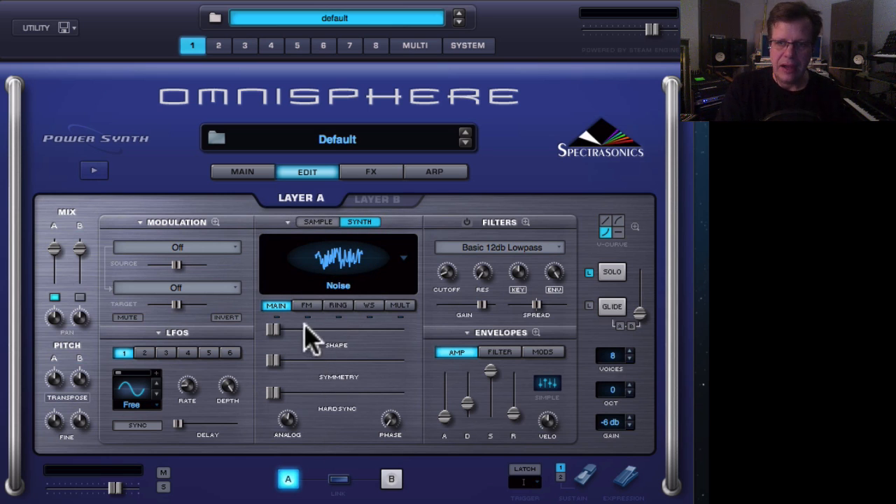
left_click_drag(276, 363, 250, 366)
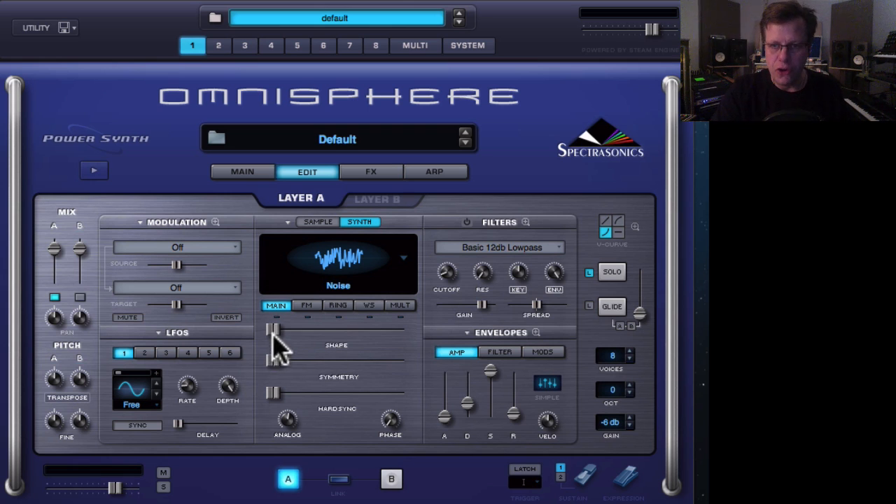
left_click_drag(276, 361, 346, 368)
left_click_drag(281, 330, 392, 357)
left_click_drag(274, 394, 338, 404)
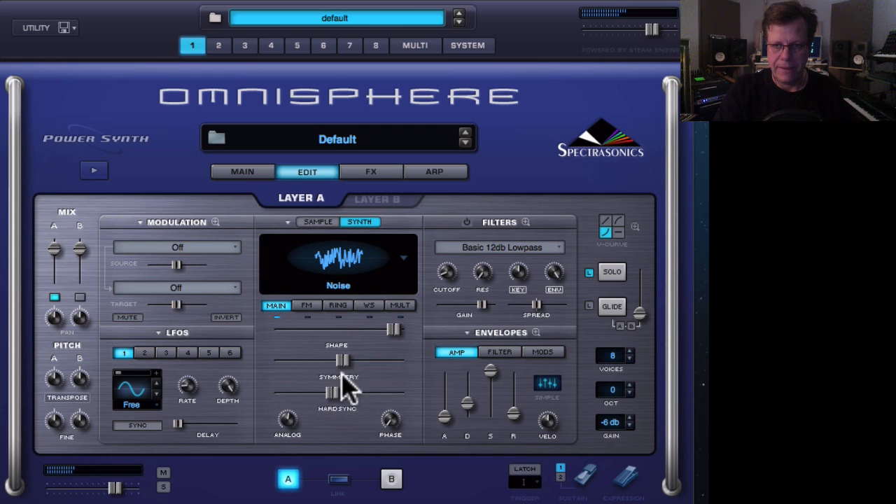
Return the Noise oscillator's Symmetry, Shape and Hard Sync to minimum
left_click_drag(349, 368, 259, 365)
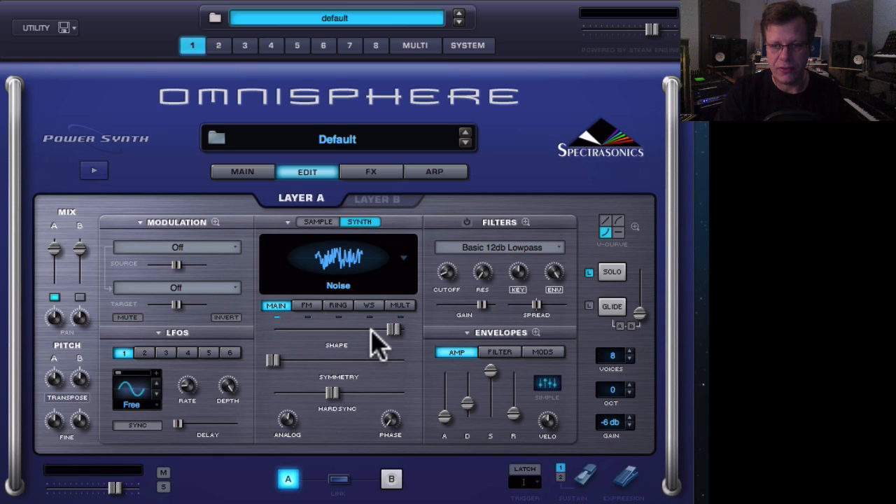
left_click_drag(394, 330, 229, 345)
left_click_drag(335, 392, 224, 385)
Set Layer A's waveform to SawSquare Bright with Symmetry at maximum and Shape at minimum
left_click(340, 271)
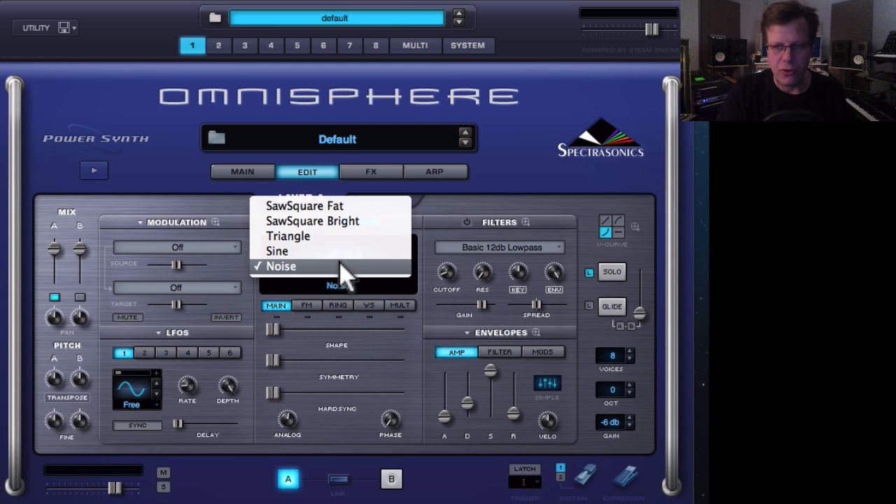
left_click(338, 222)
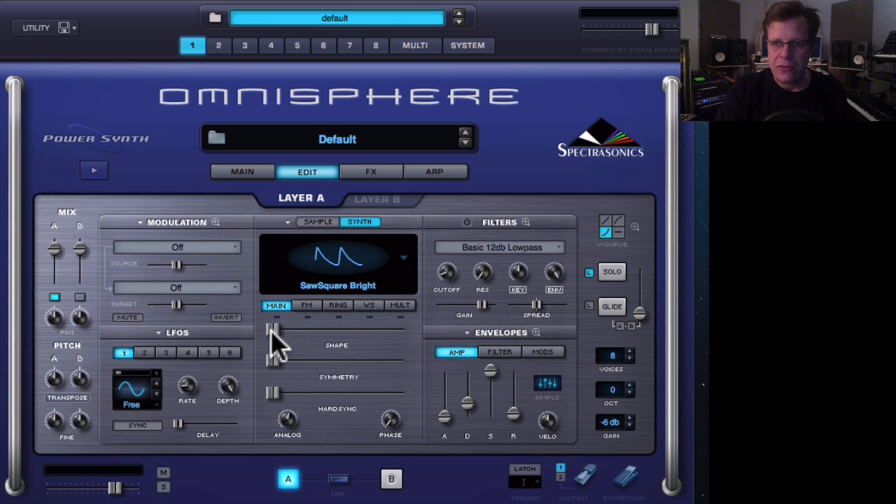
left_click_drag(274, 330, 206, 340)
left_click_drag(279, 364, 444, 384)
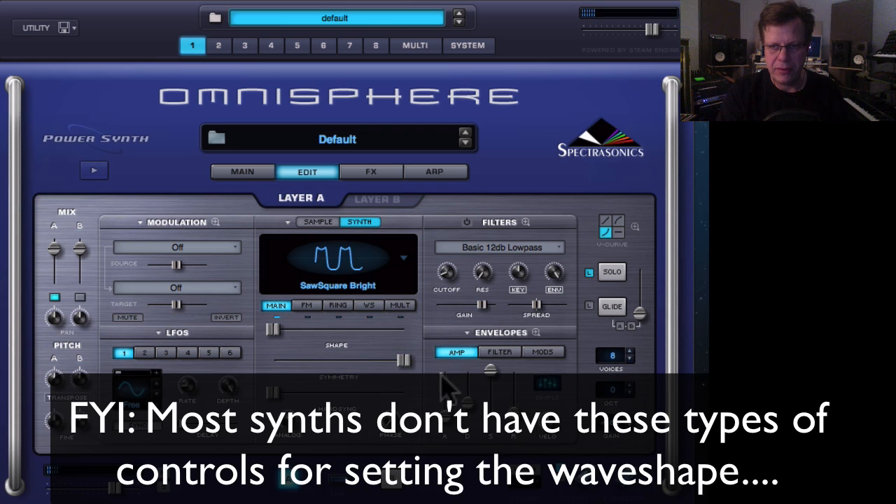
left_click_drag(275, 329, 292, 341)
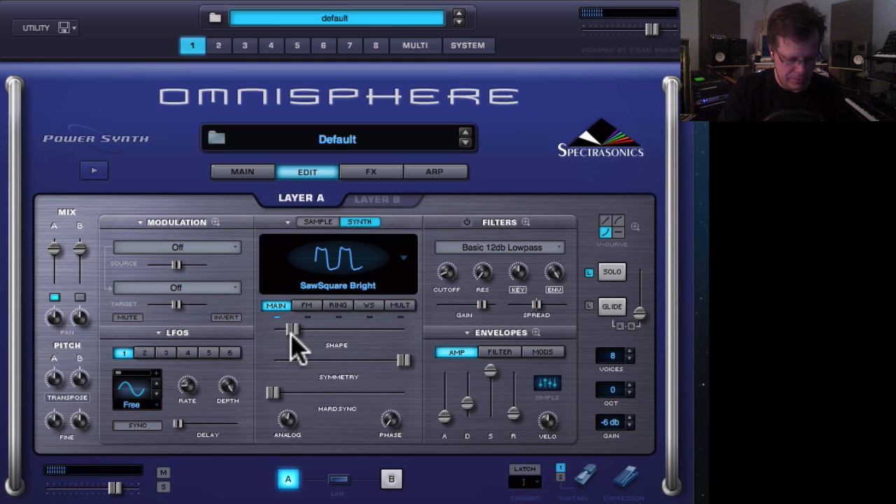
left_click_drag(297, 345, 277, 343)
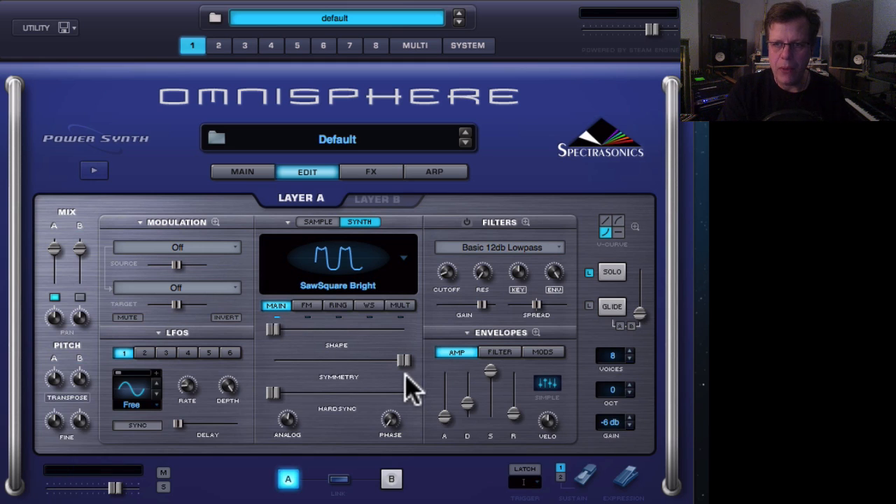
Return the SawSquare Bright oscillator's Symmetry to minimum and look through the FM, Ring Mod and Wave Shaper settings
left_click_drag(405, 363, 275, 363)
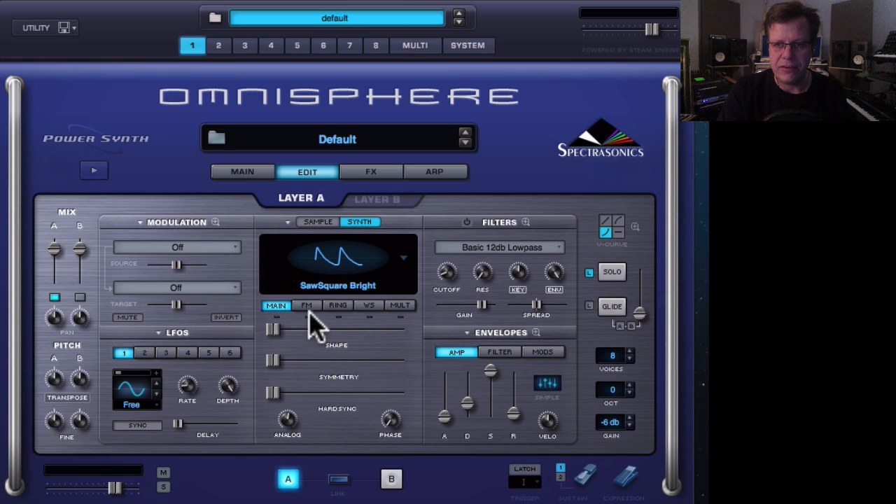
left_click(309, 305)
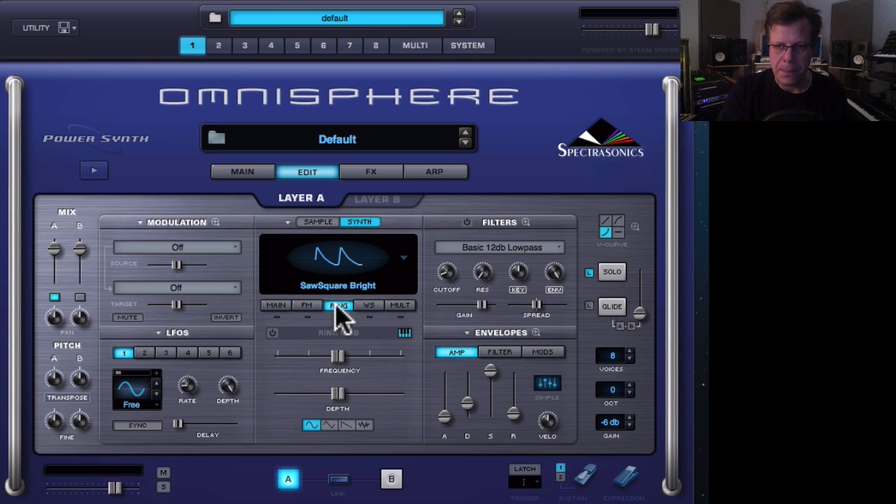
left_click(372, 309)
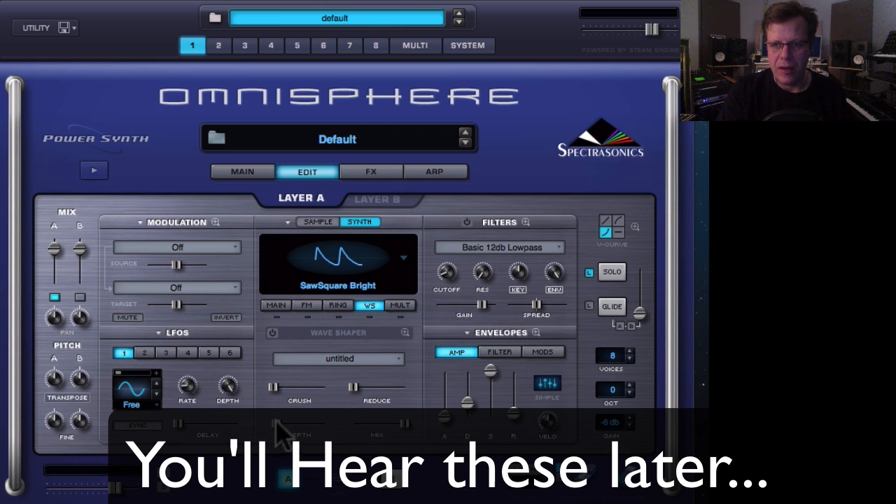
Try Shaper types 2 and 3 in the enlarged Waveshaper view, returning to type 1 before closing it
left_click(404, 333)
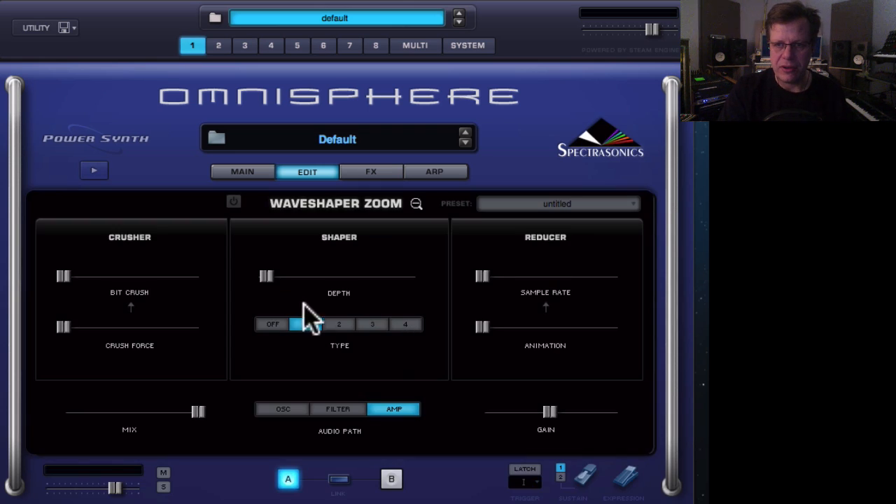
left_click(348, 324)
left_click(374, 325)
left_click(342, 326)
left_click(308, 324)
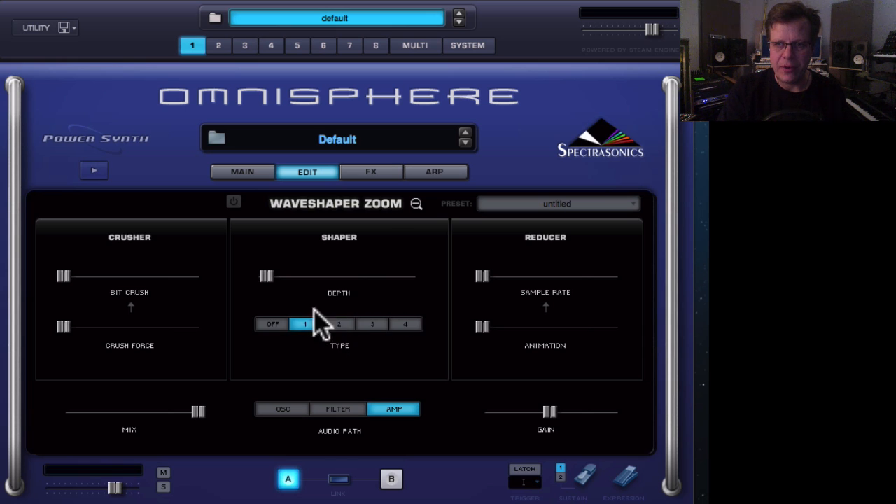
left_click(414, 203)
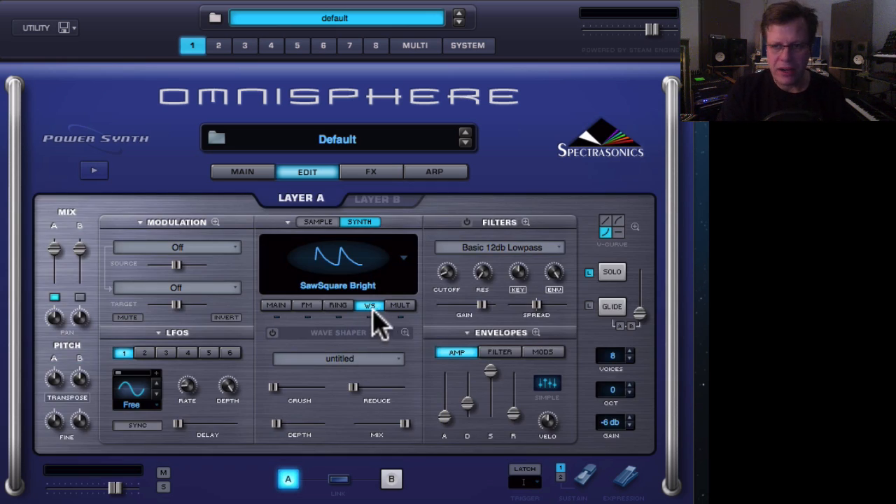
Turn on Layer A's Mult section and change its mode to Harmonia
left_click(402, 309)
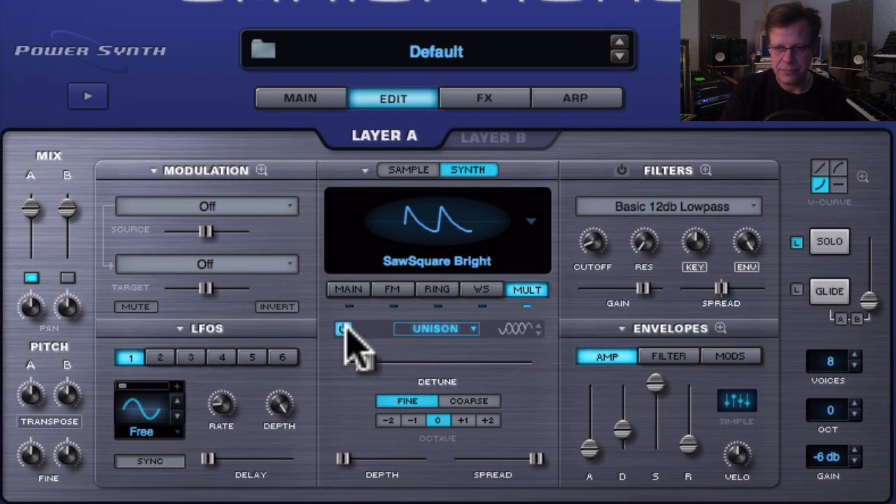
left_click(273, 334)
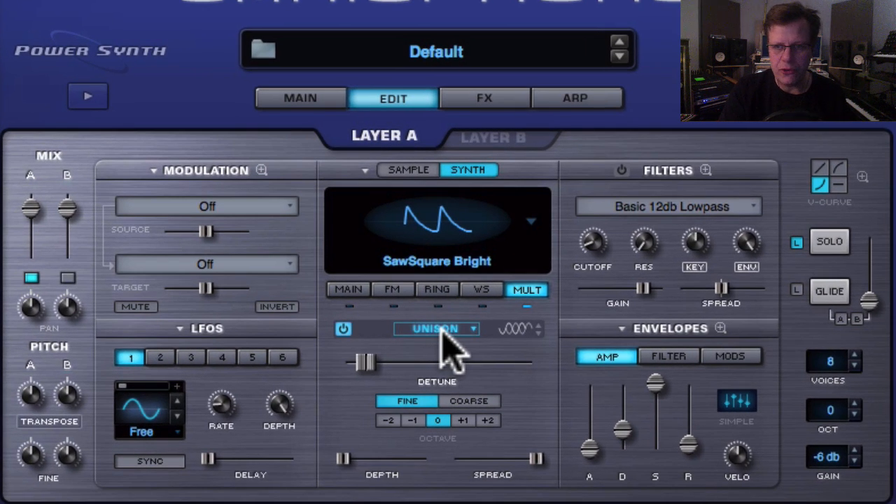
left_click(442, 330)
left_click(444, 352)
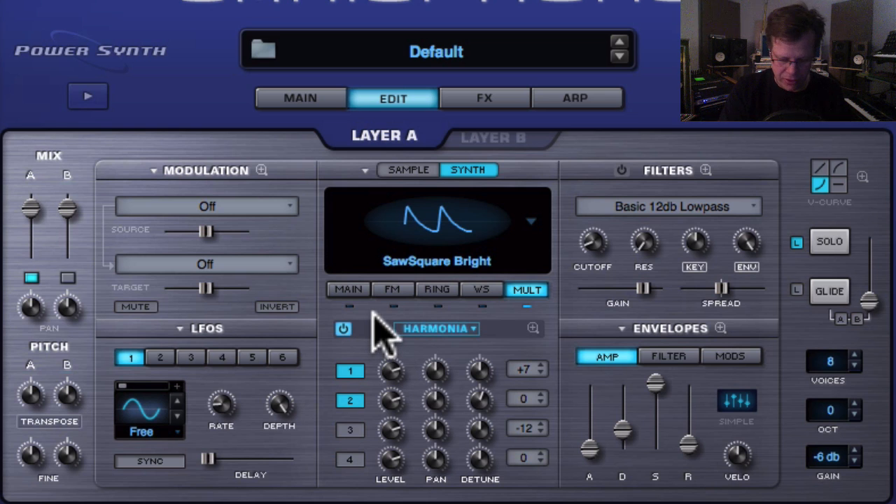
Set the pitch interval of Harmonia oscillator 1 to -24 and of oscillator 2 to +12
left_click(529, 369)
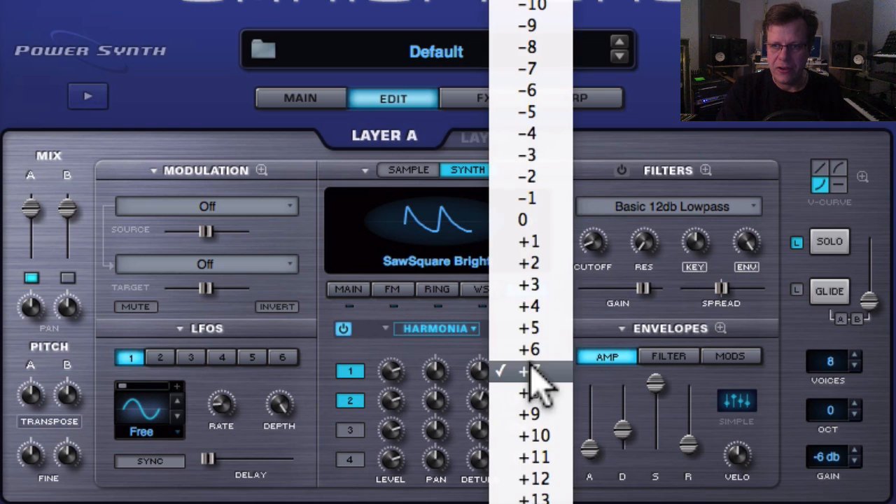
scroll(530, 252, "up", 3)
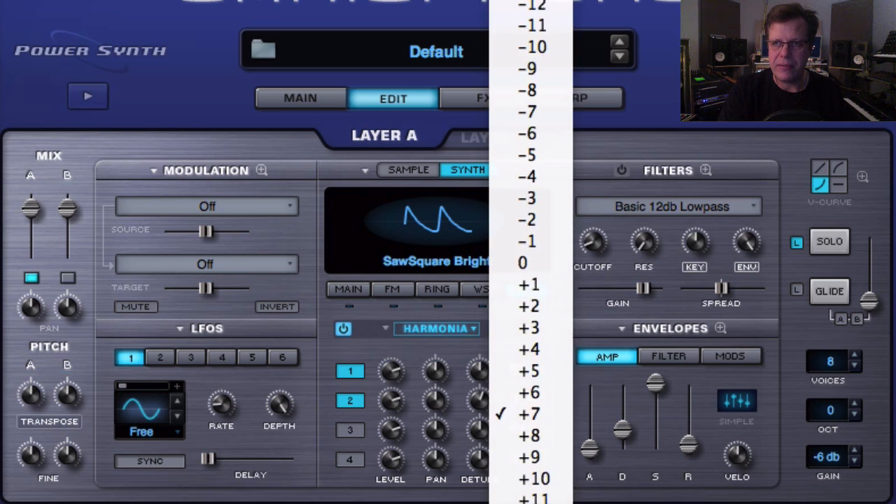
left_click(532, 2)
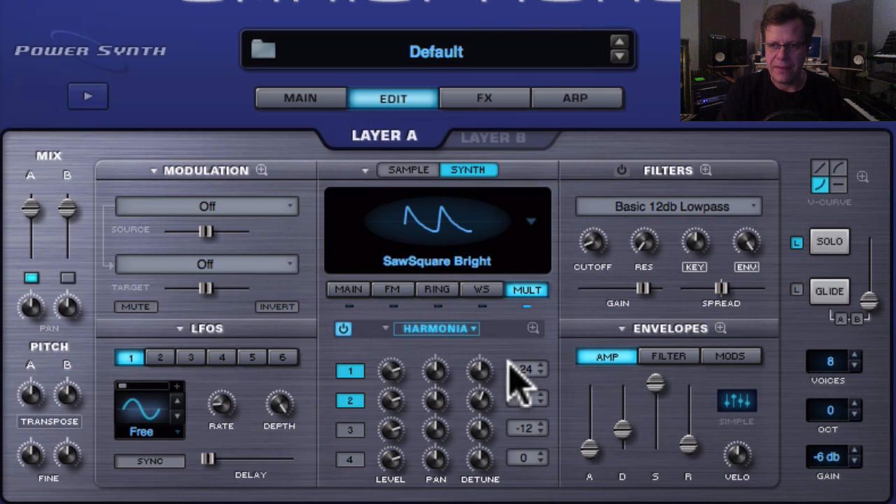
left_click(530, 401)
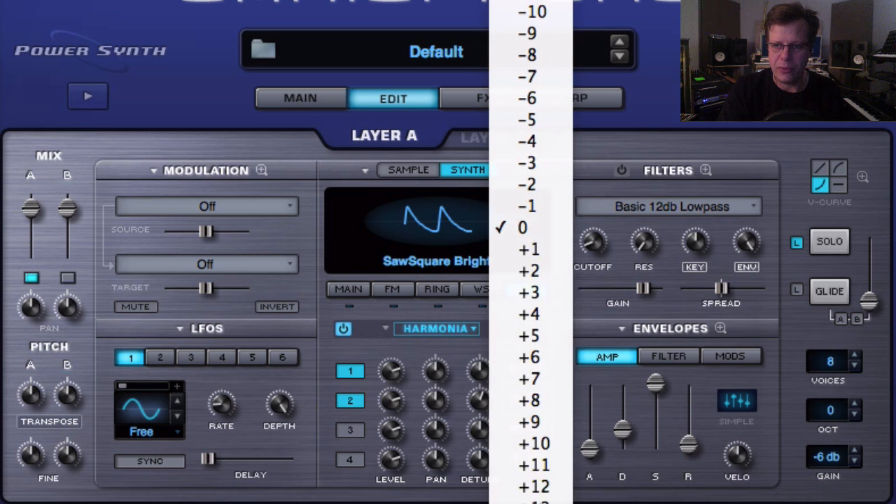
left_click(545, 491)
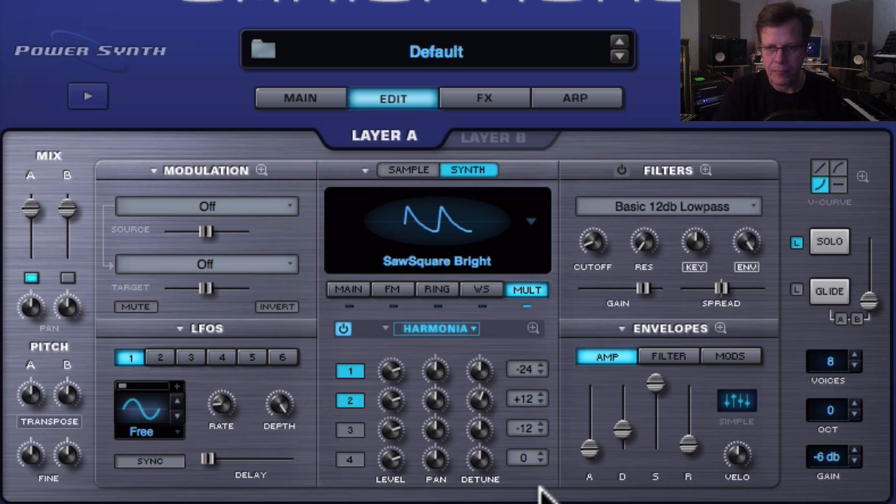
Keep the Mult mode on Harmonia and enable Harmonia oscillators 3 and 4
left_click(459, 329)
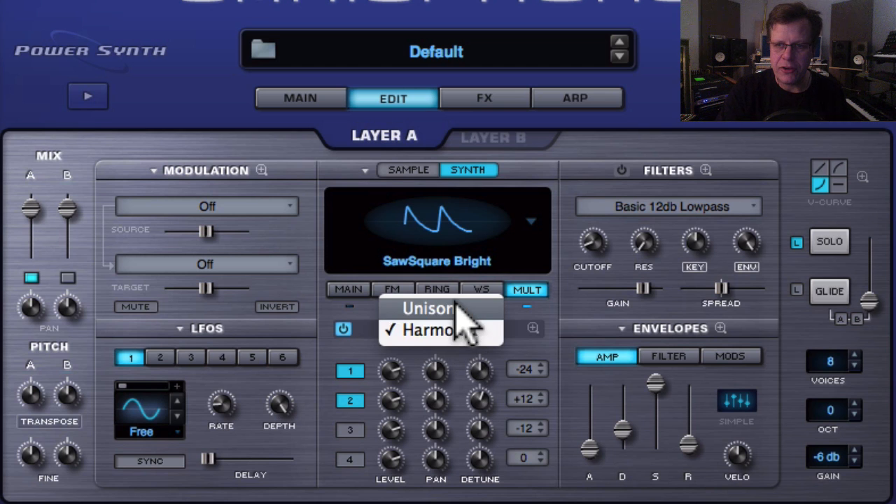
left_click(563, 424)
left_click(349, 426)
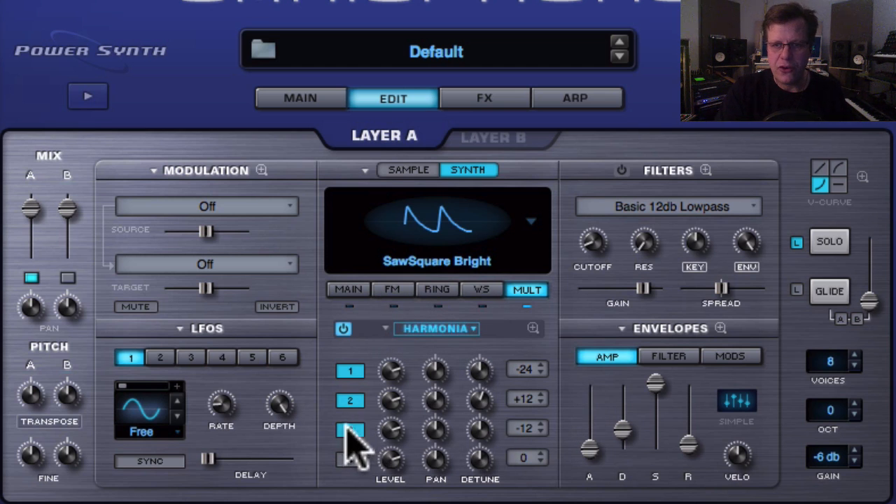
left_click(355, 459)
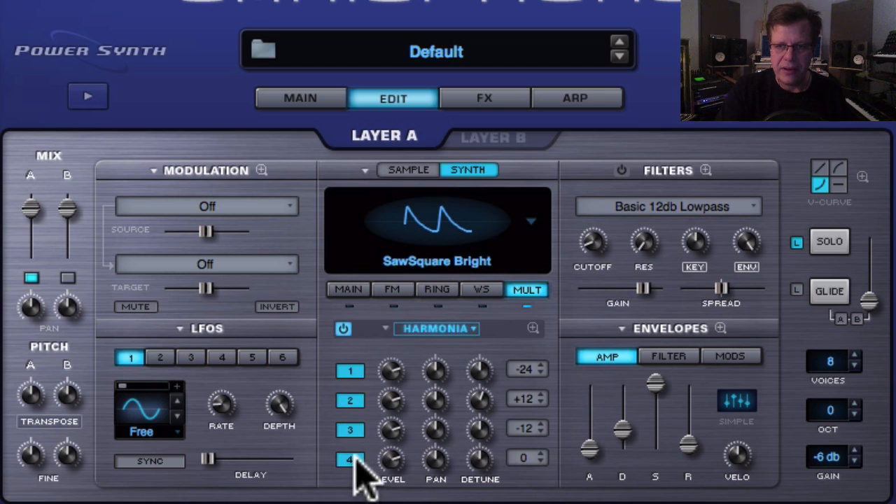
Set the pitch interval of Harmonia oscillator 3 to +14 and of oscillator 4 to +7, after trying +2 for oscillator 4
left_click(530, 430)
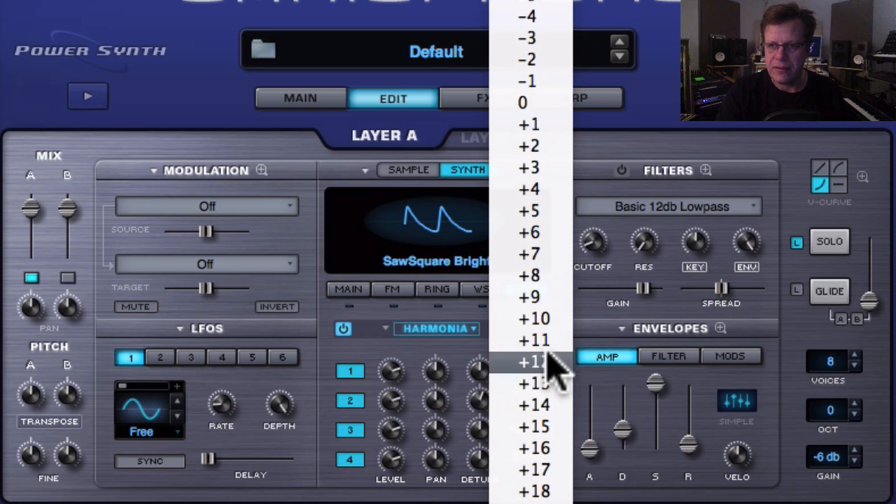
left_click(541, 404)
left_click(529, 458)
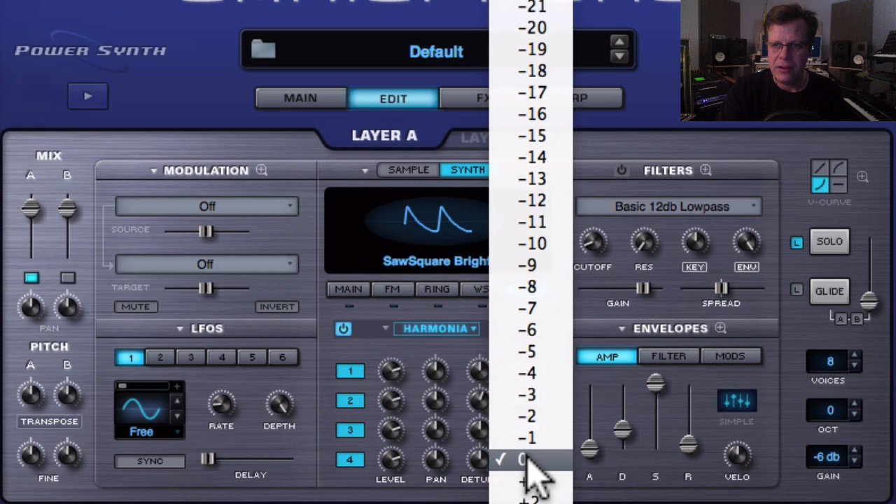
left_click(543, 502)
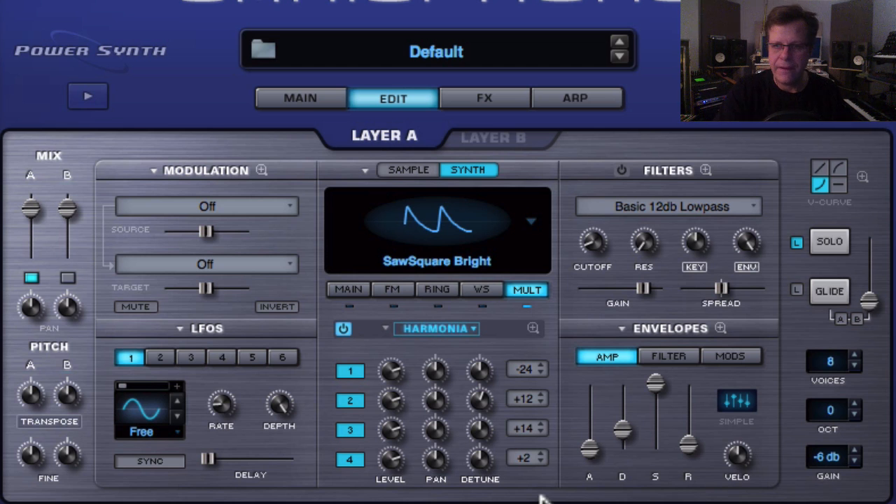
left_click(531, 463)
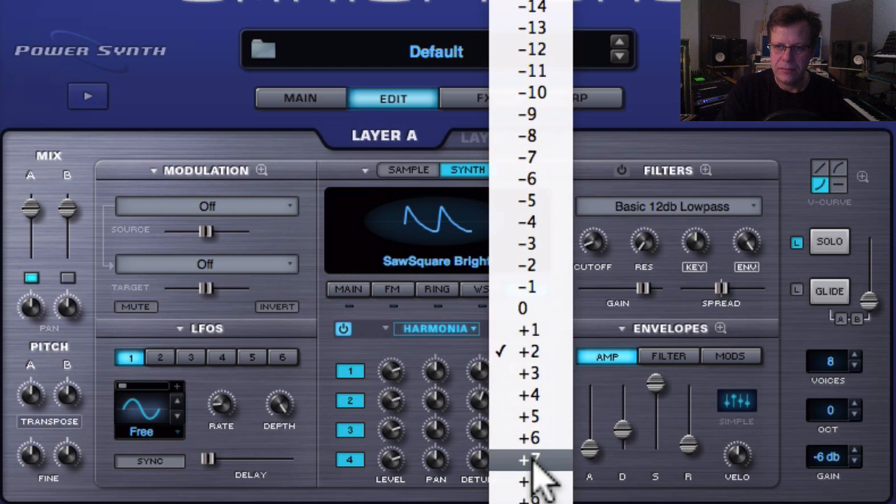
left_click(534, 461)
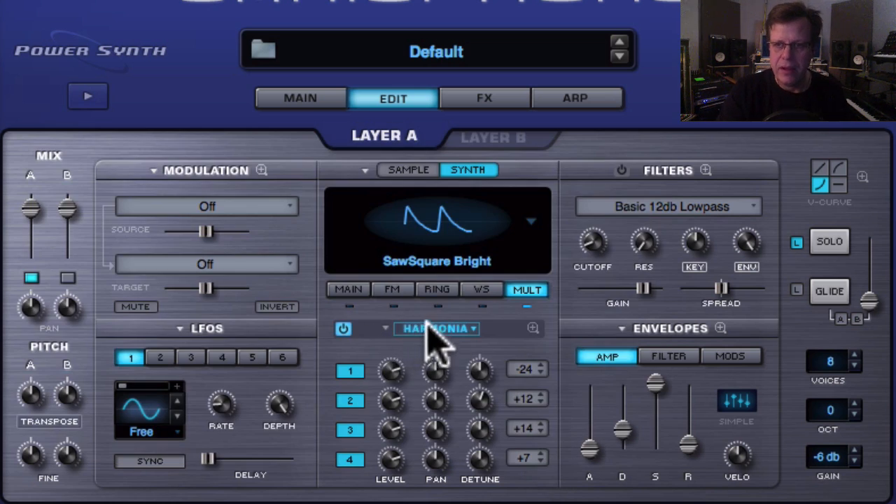
Switch the Mult mode to Unison with Coarse detuning and raise Detune and Depth to maximum
left_click(433, 328)
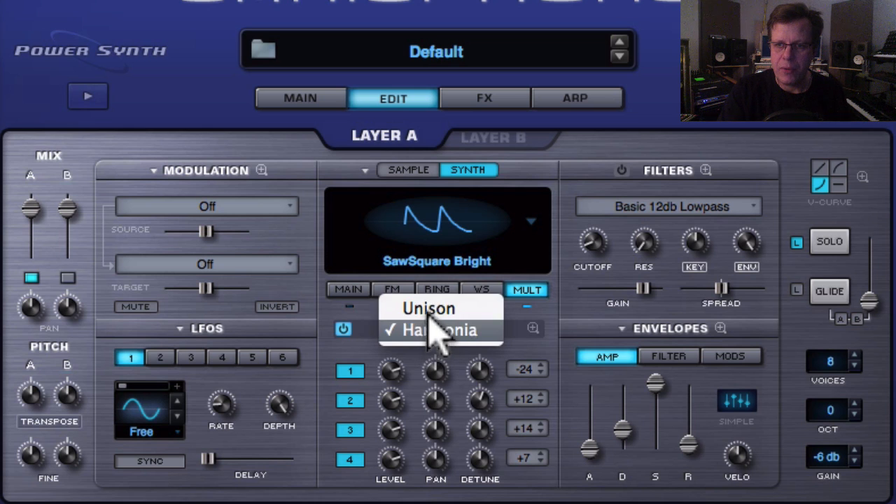
left_click(427, 309)
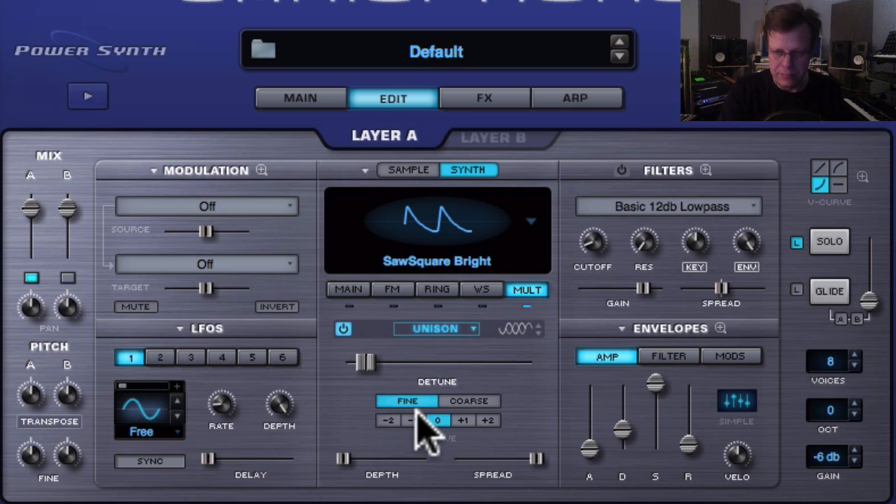
left_click(470, 401)
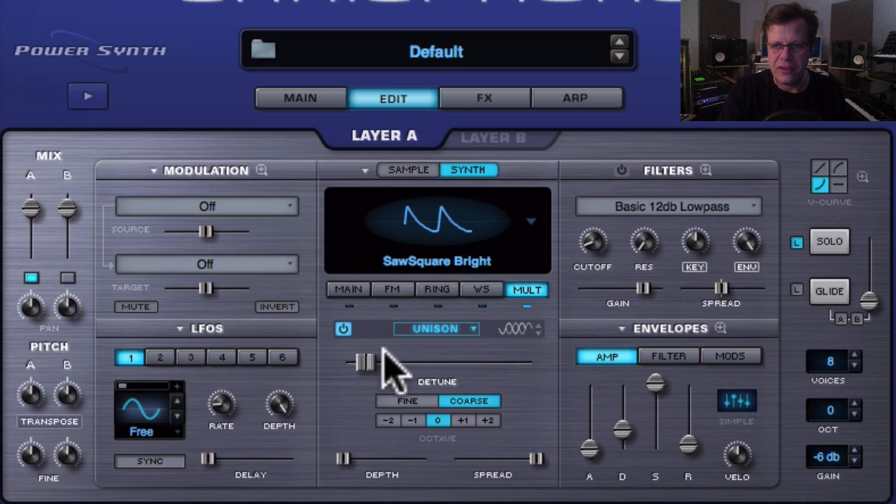
left_click_drag(366, 360, 544, 372)
mouse_move(345, 460)
left_mouse_down()
mouse_move(397, 456)
mouse_move(455, 470)
mouse_move(454, 456)
mouse_move(351, 457)
left_mouse_up()
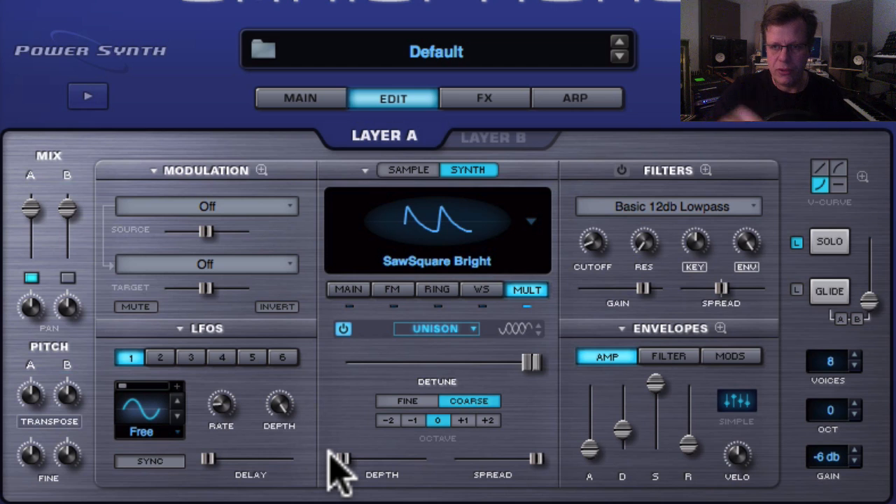
left_click_drag(341, 454, 464, 480)
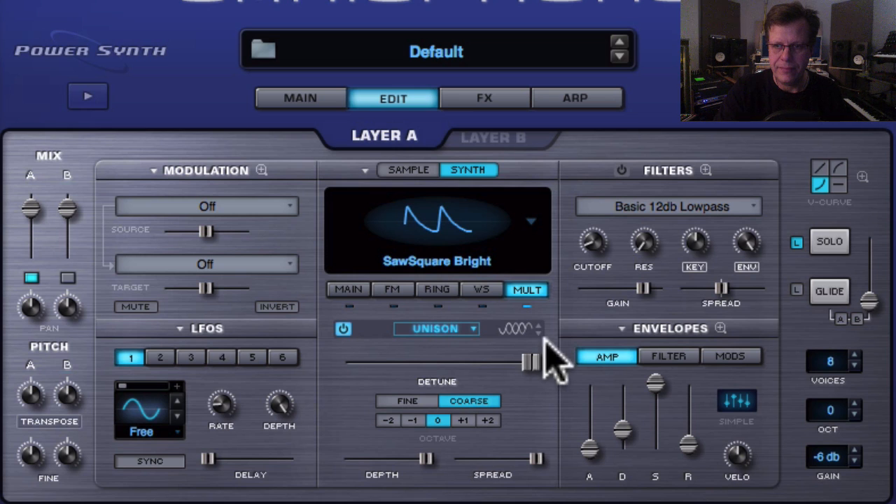
Lower the Unison Detune to about a fifth of its range and set the detuning to Fine
left_click(527, 363)
left_click_drag(529, 365, 390, 366)
left_click(411, 402)
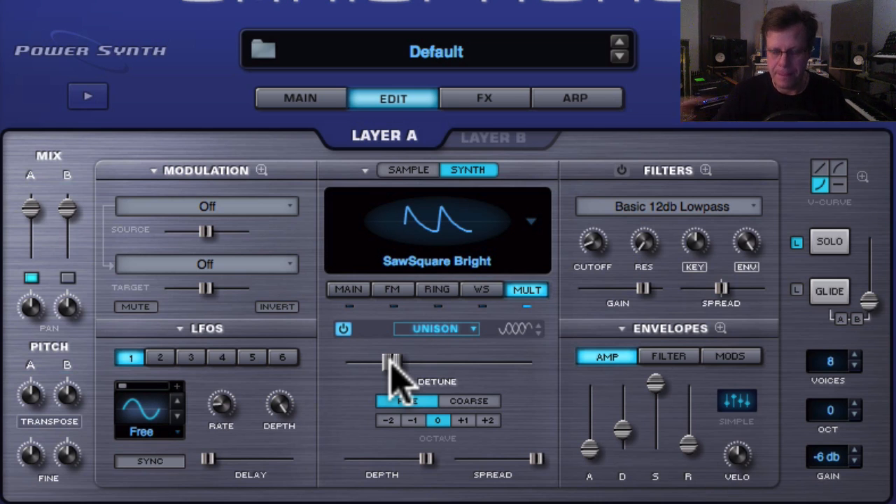
Raise the oscillator's Shape slightly above minimum and modulate it with Randomize
left_click(344, 290)
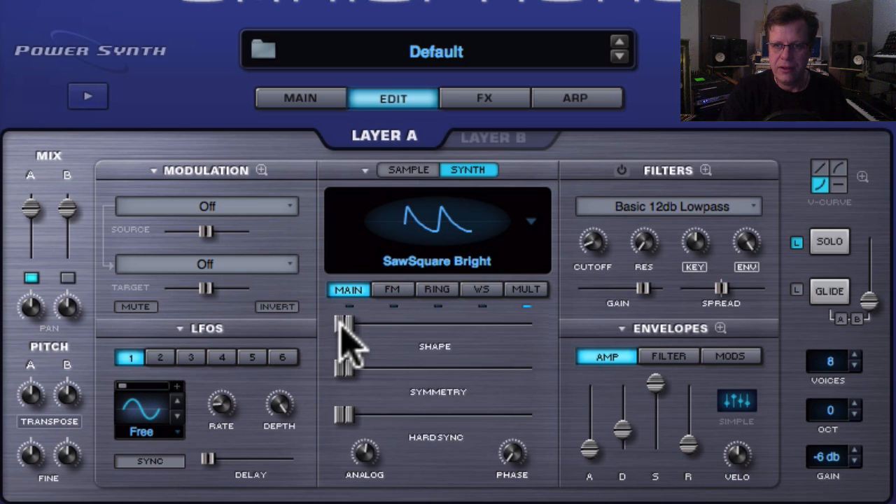
mouse_move(343, 325)
left_click_drag(344, 325, 352, 327)
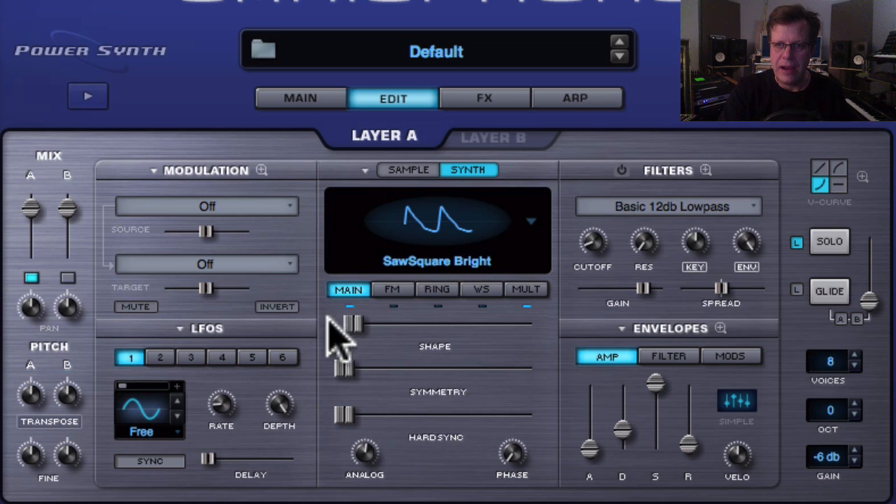
right_click(350, 326)
mouse_move(420, 355)
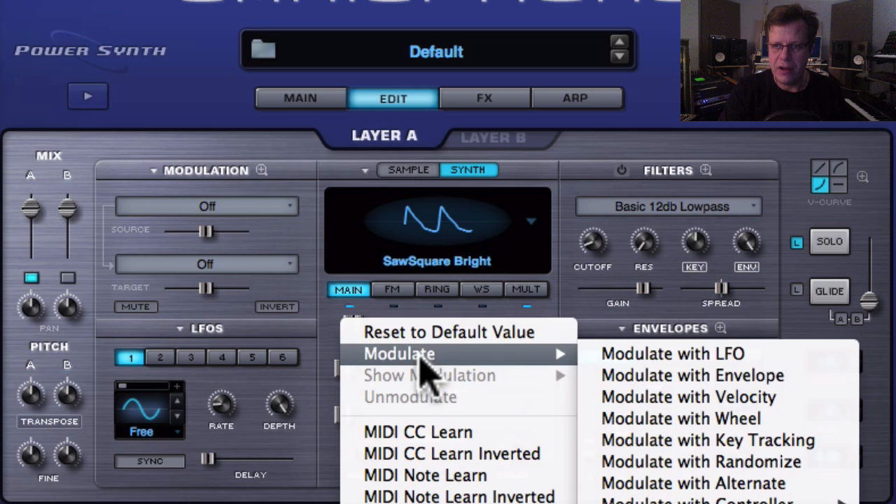
left_click(722, 462)
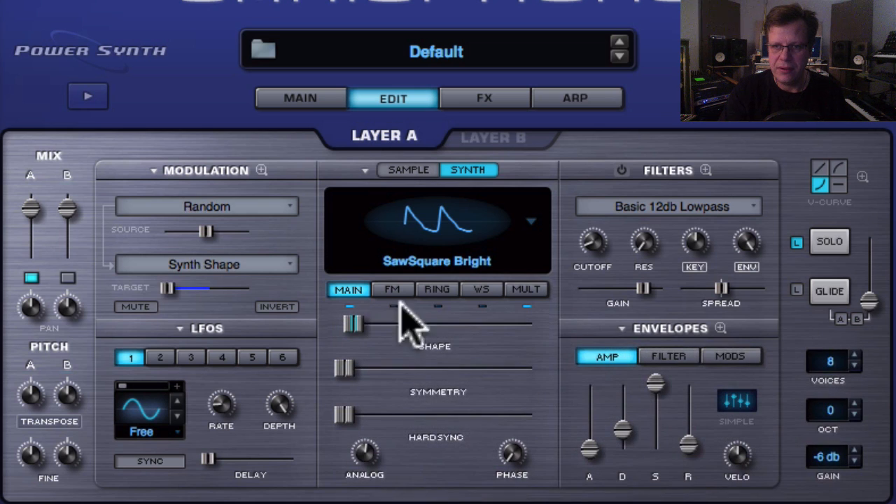
Try the Random modulation depth on Synth Shape at minimum and maximum, and switch the modulation source to LFO1
left_click_drag(205, 230, 162, 225)
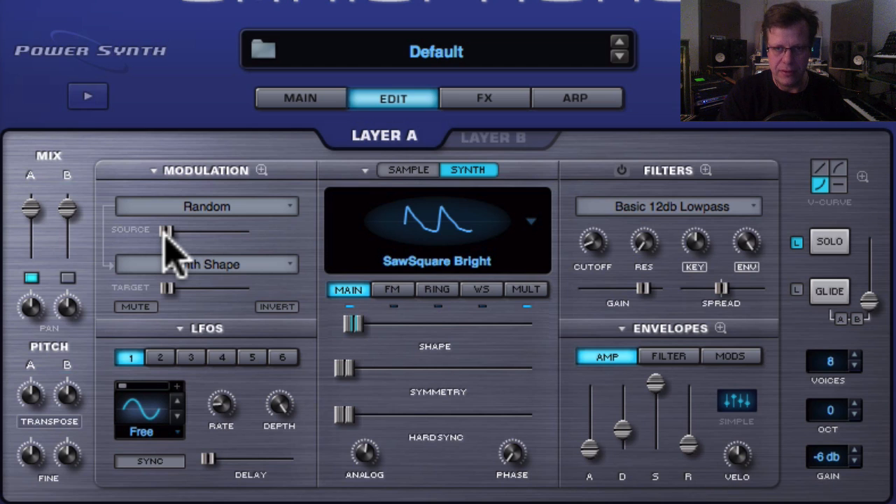
left_click_drag(166, 231, 297, 246)
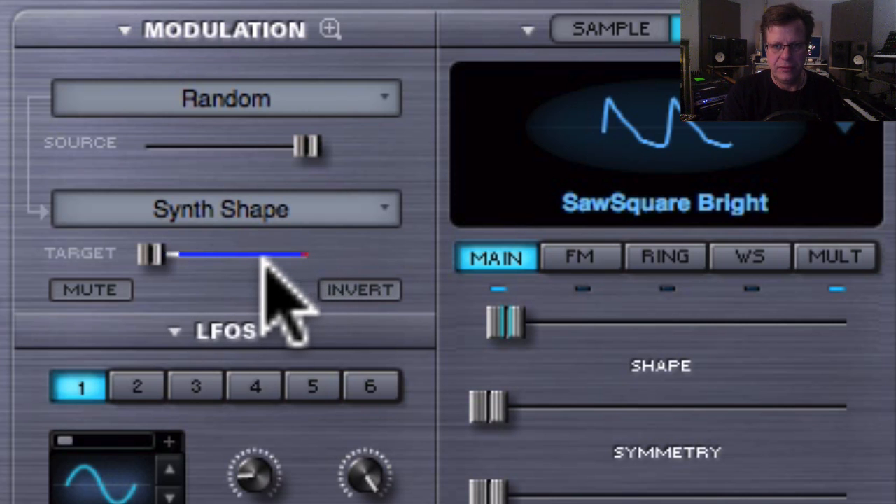
left_click(254, 105)
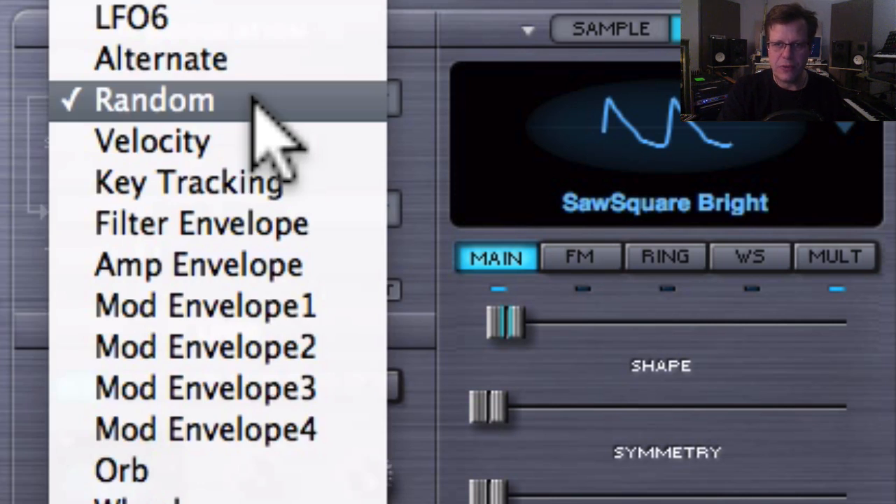
left_click(210, 1)
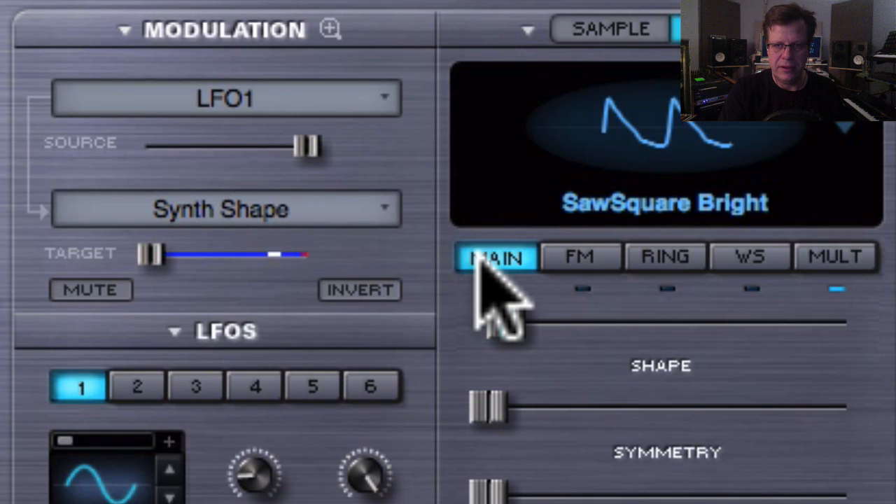
left_click(474, 266)
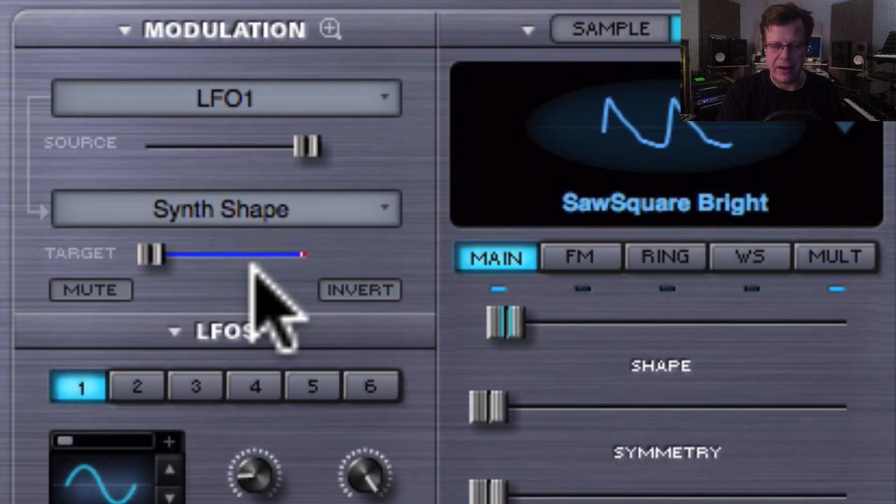
Set the Synth Shape modulation source back to Random and reduce its depth to minimum
left_click(246, 98)
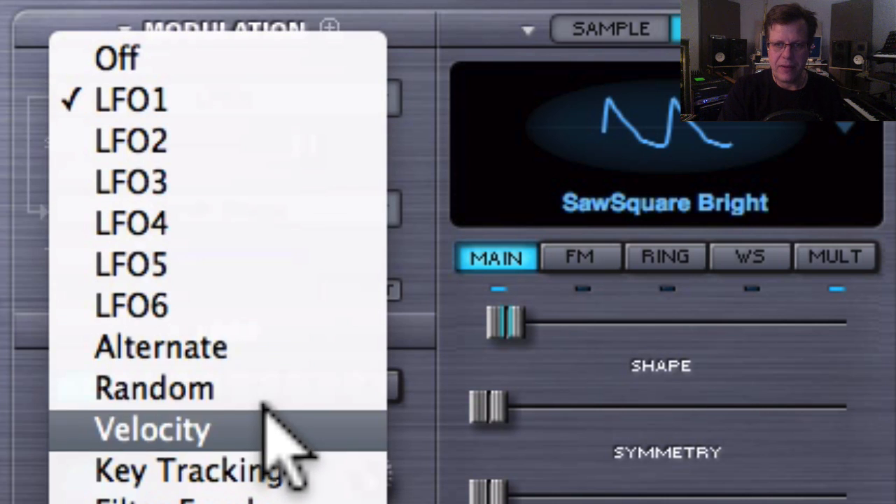
left_click(272, 385)
left_click_drag(308, 138, 148, 140)
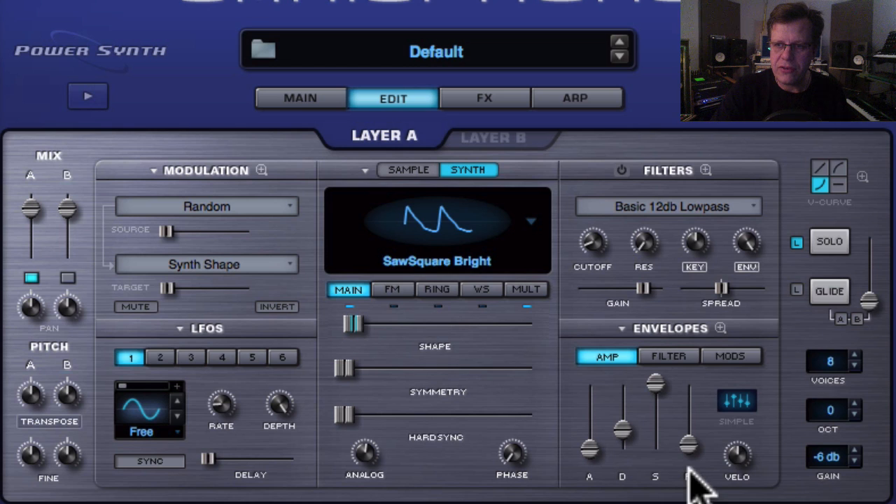
Raise the Amp envelope's Release slightly and switch on Layer A's filter
left_click_drag(693, 440, 695, 434)
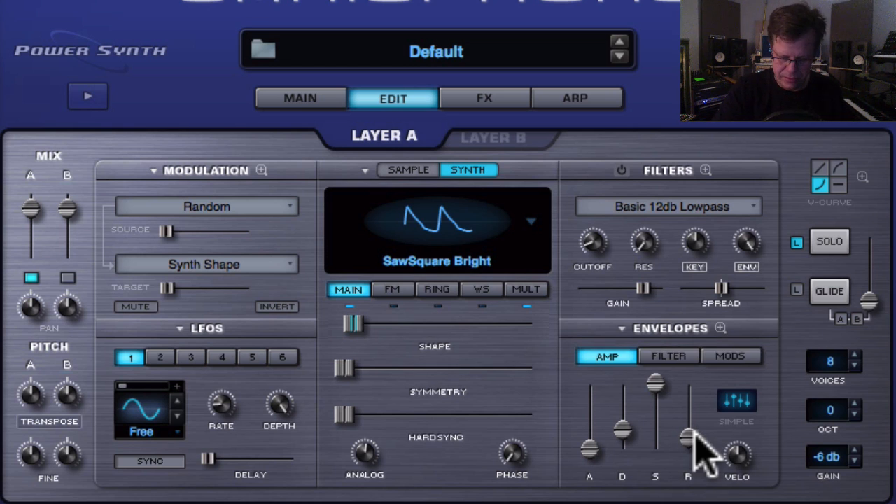
left_click(621, 170)
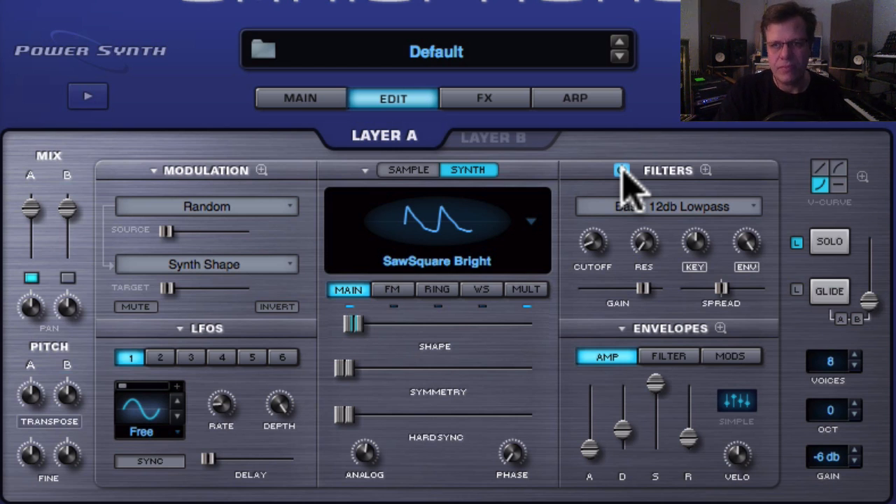
Set the Filter envelope's Velocity sensitivity to minimum, after trying it at maximum
left_click(668, 360)
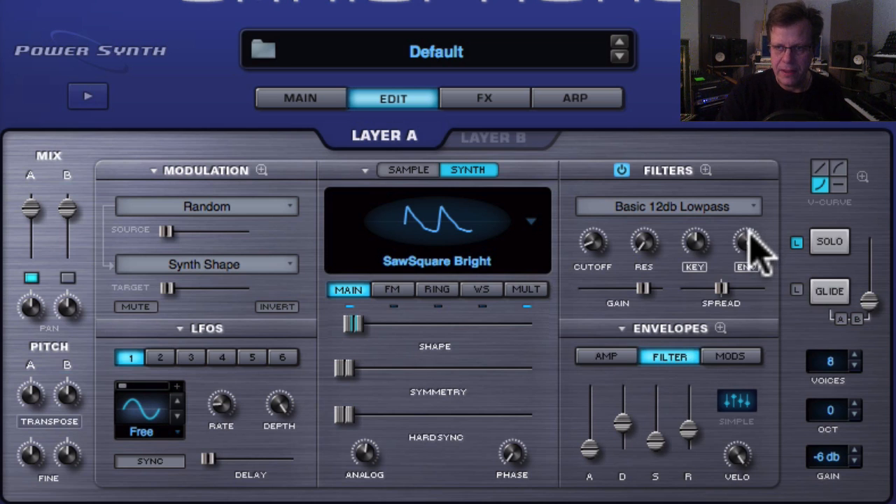
left_click(739, 455)
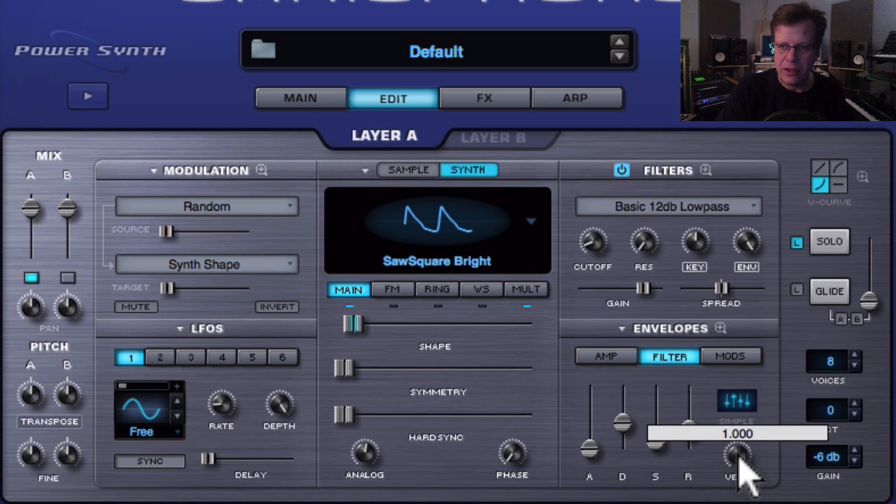
left_click_drag(741, 457, 740, 484)
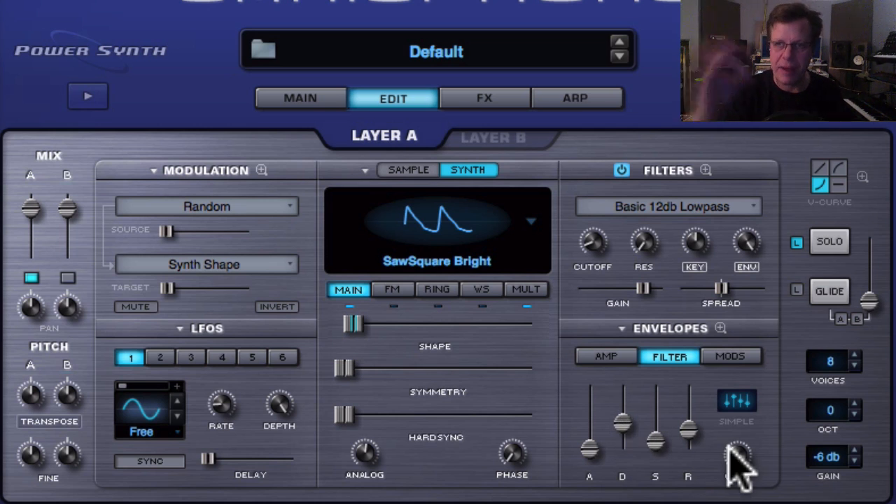
left_click_drag(738, 457, 670, 120)
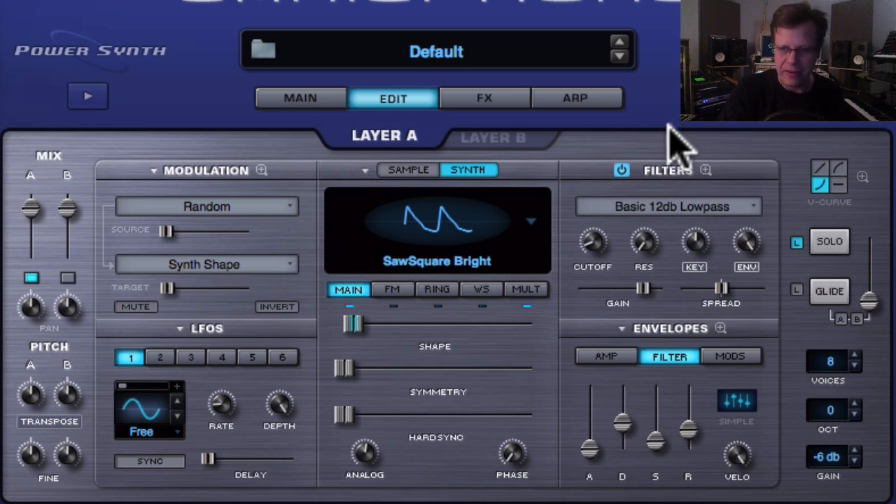
left_click_drag(740, 474, 743, 503)
left_click_drag(740, 454, 741, 503)
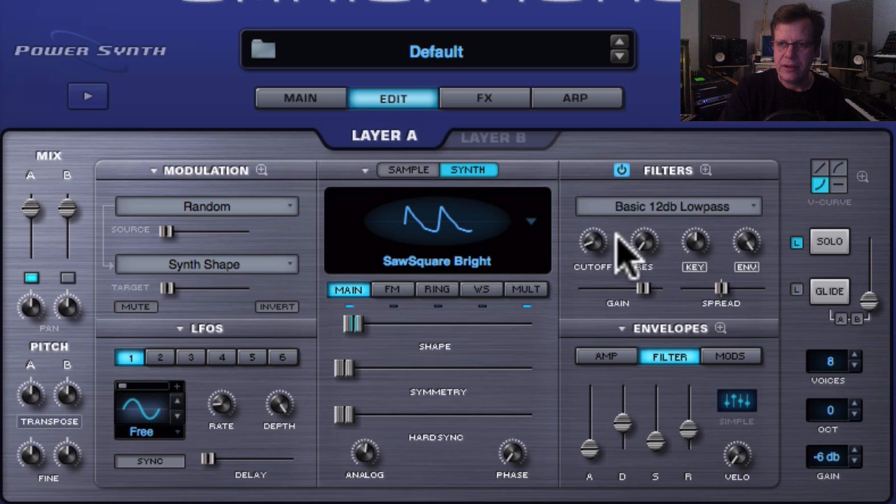
Modulate the filter Cutoff with the Filter Envelope, chosen from all modulation sources
right_click(592, 244)
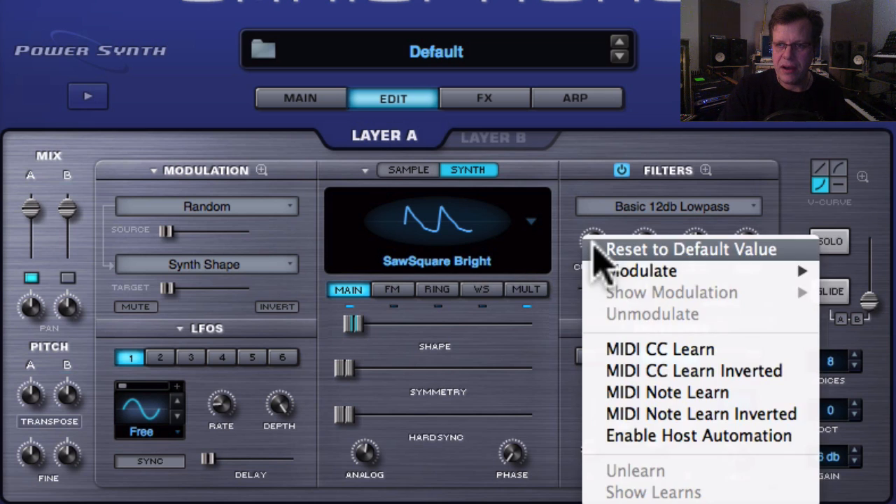
mouse_move(608, 268)
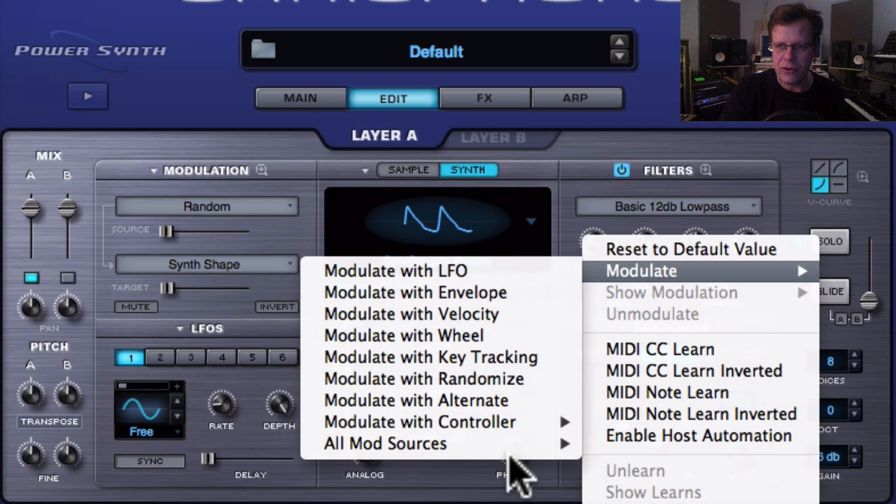
mouse_move(511, 448)
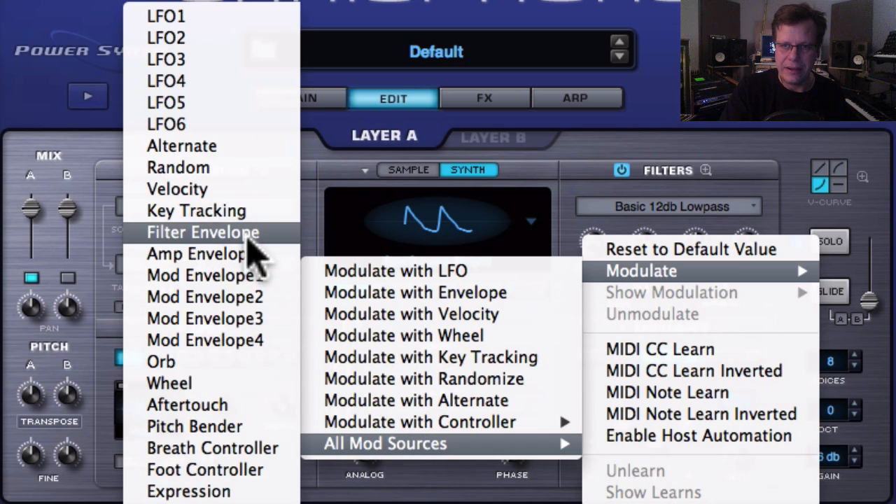
left_click(247, 234)
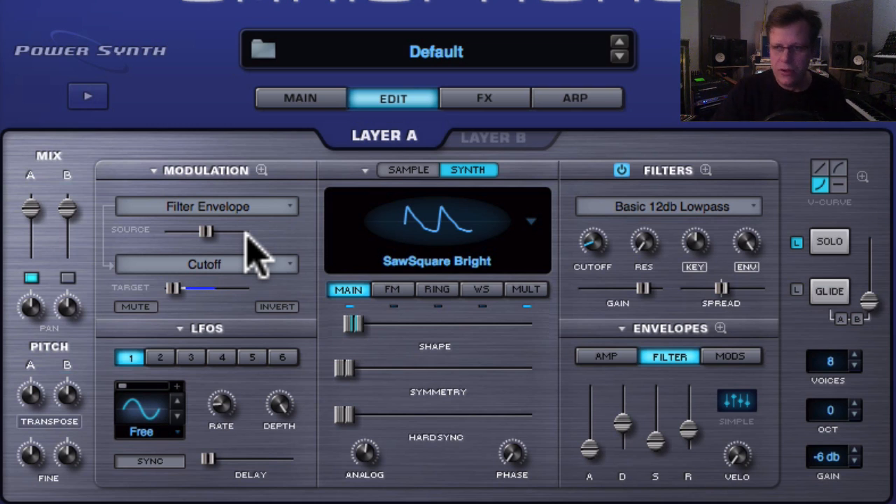
Lower the Filter envelope's Sustain to minimum and shorten its Decay
left_click_drag(661, 455, 662, 490)
mouse_move(620, 429)
left_mouse_down()
mouse_move(634, 441)
mouse_move(629, 430)
mouse_move(631, 461)
mouse_move(627, 443)
left_mouse_up()
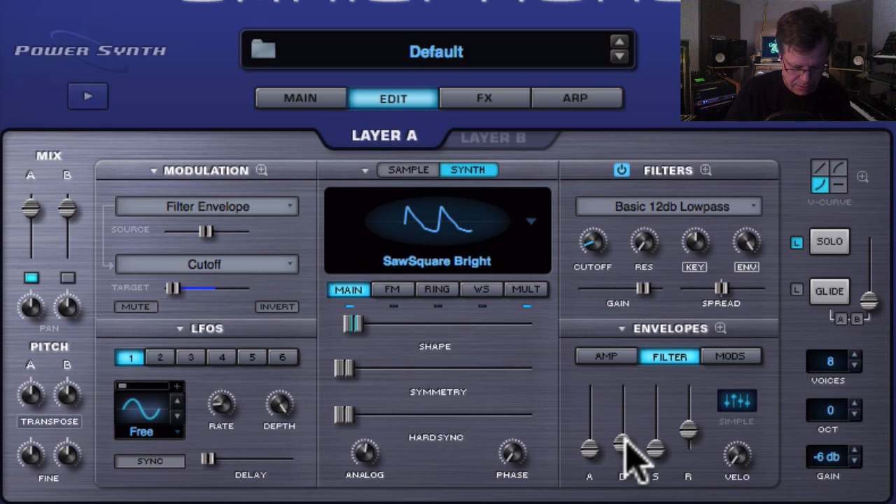
Magnify the Filter envelope in the zoomed envelope editor, keep its decay segment on Curve1 and bend it slightly steeper
left_click(722, 328)
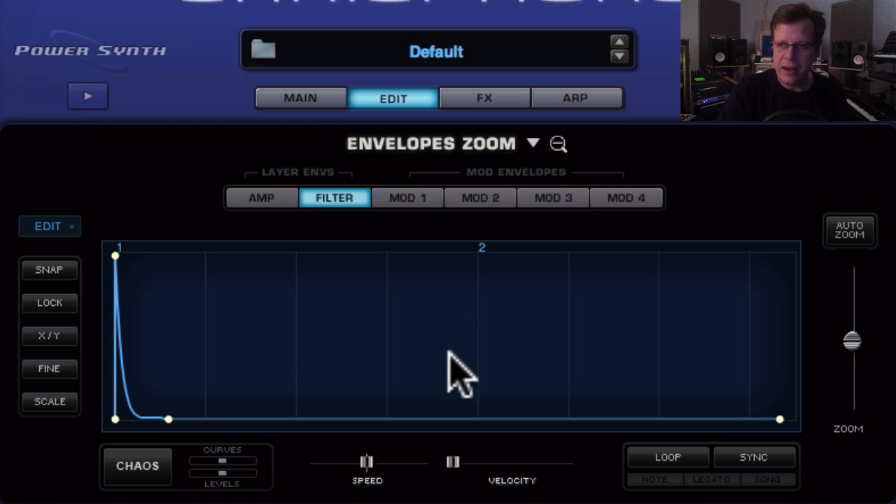
left_click_drag(853, 341, 853, 378)
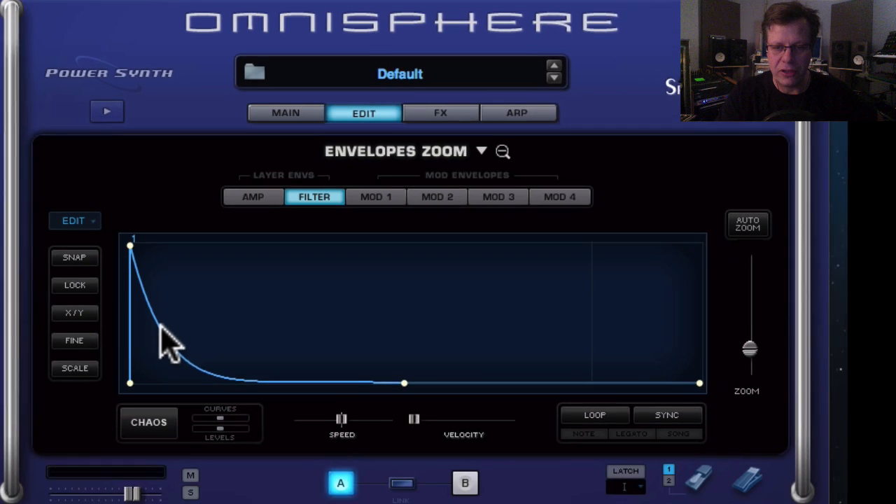
right_click(151, 350)
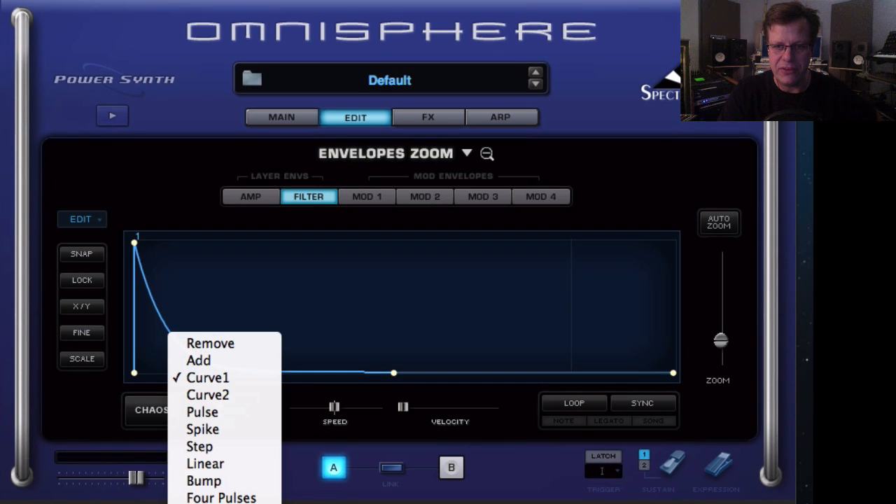
left_click(239, 378)
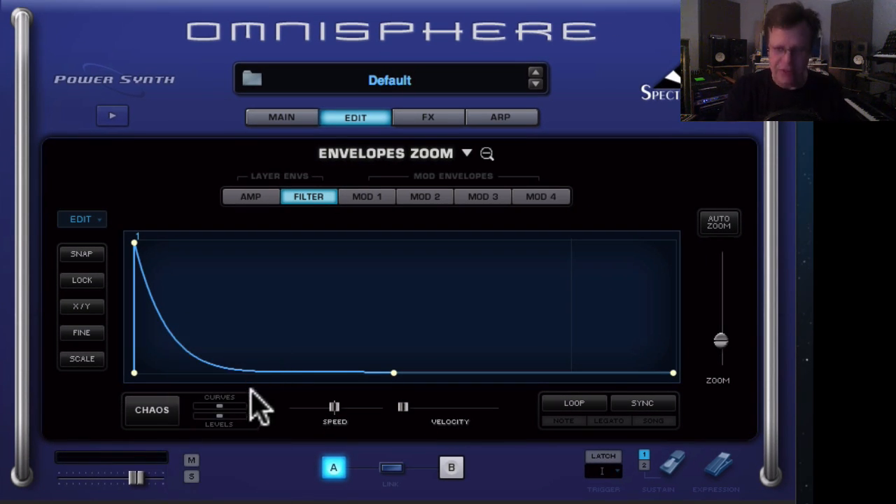
left_click_drag(224, 366, 219, 388)
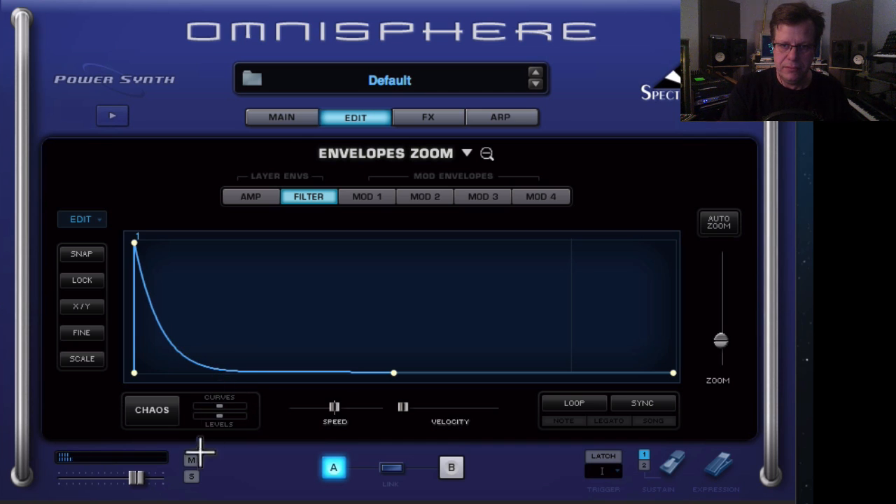
left_click_drag(264, 304, 209, 463)
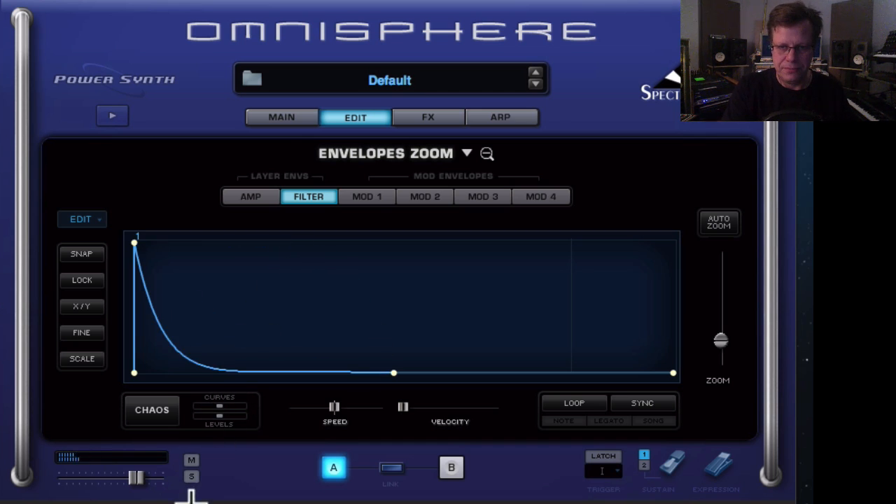
Change the Filter envelope's decay segment to Spike after trying Curve2, raise its bend slightly and return to the main edit page
right_click(177, 350)
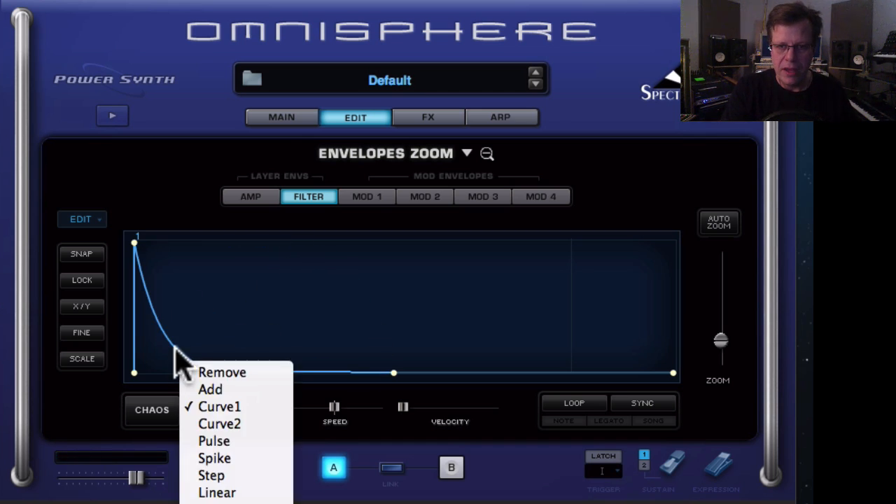
left_click(241, 424)
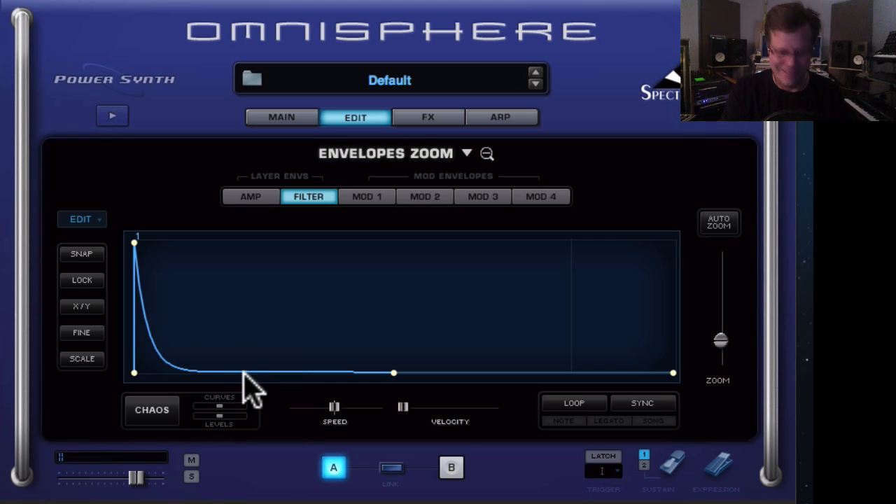
right_click(165, 345)
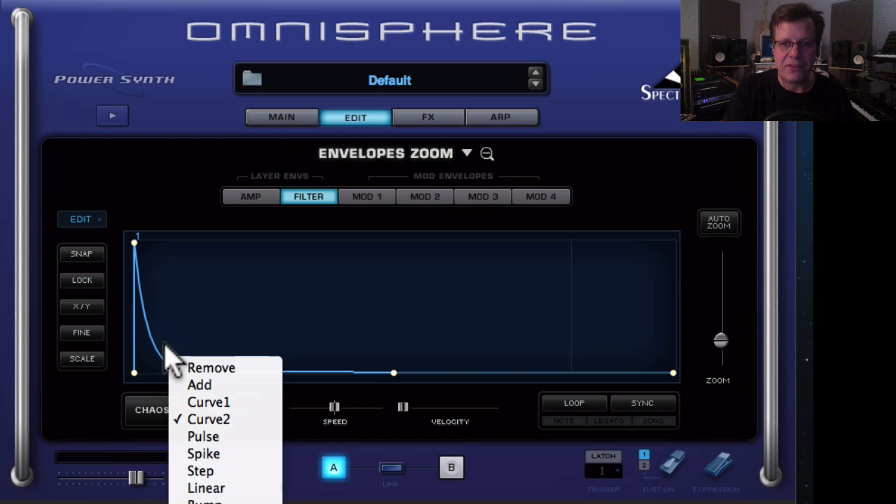
left_click(234, 455)
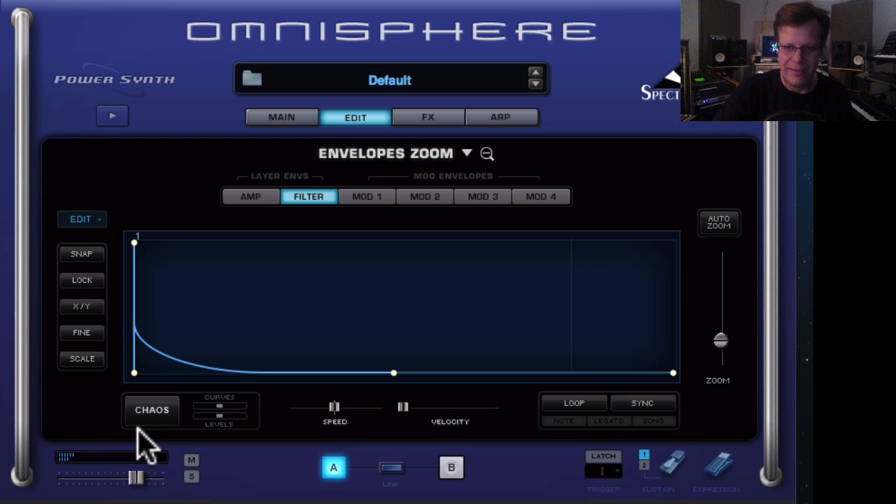
mouse_move(145, 345)
left_mouse_down()
mouse_move(152, 328)
mouse_move(150, 335)
left_mouse_up()
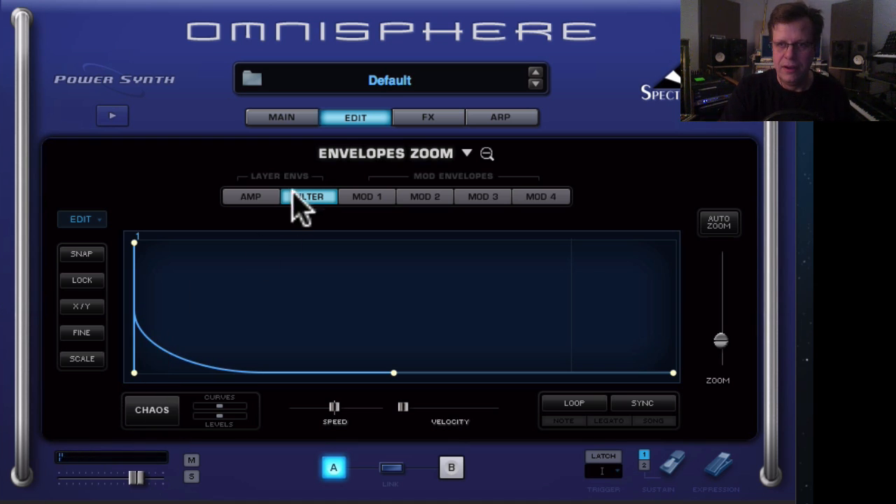
left_click(356, 119)
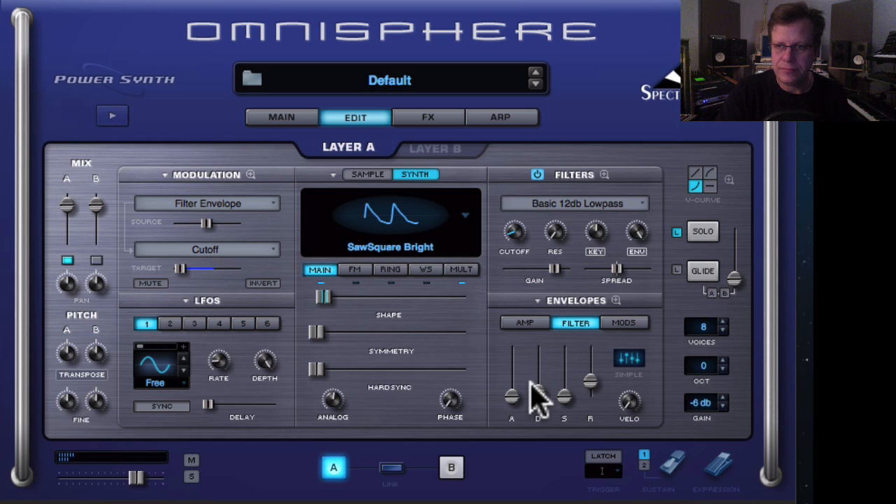
Modulate the filter Cutoff with the Wheel and raise that modulation's depth to maximum
right_click(515, 233)
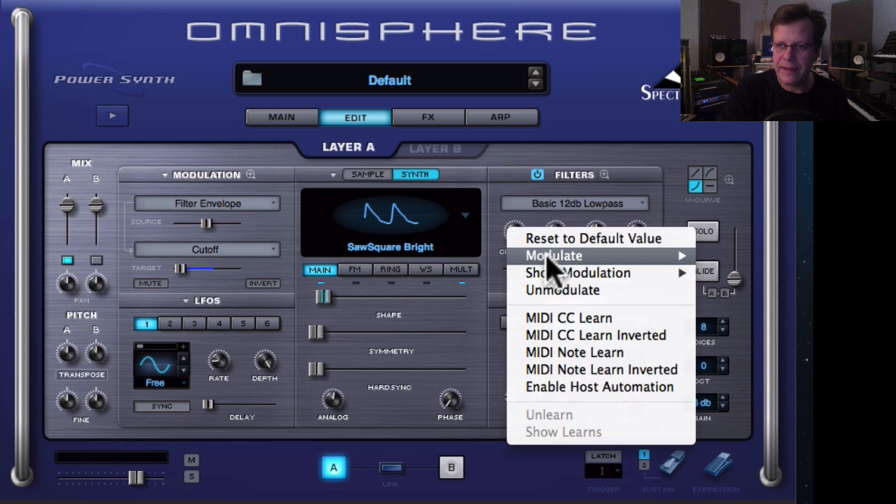
mouse_move(552, 260)
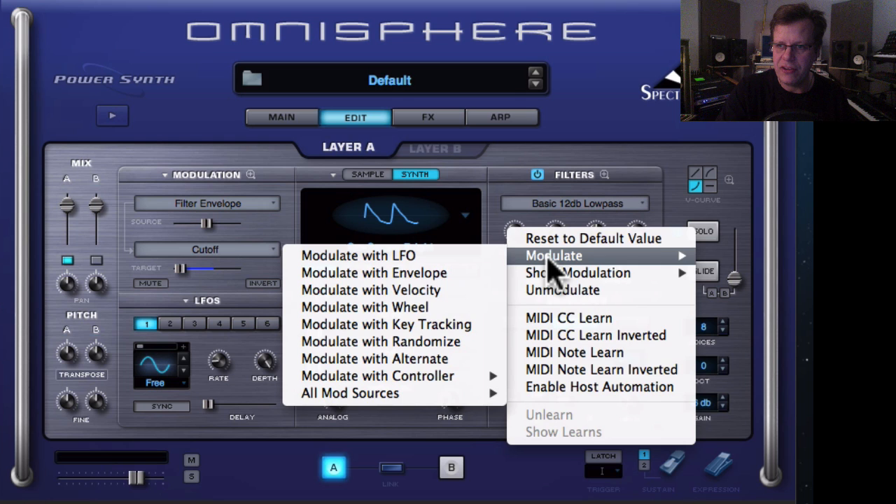
left_click(431, 308)
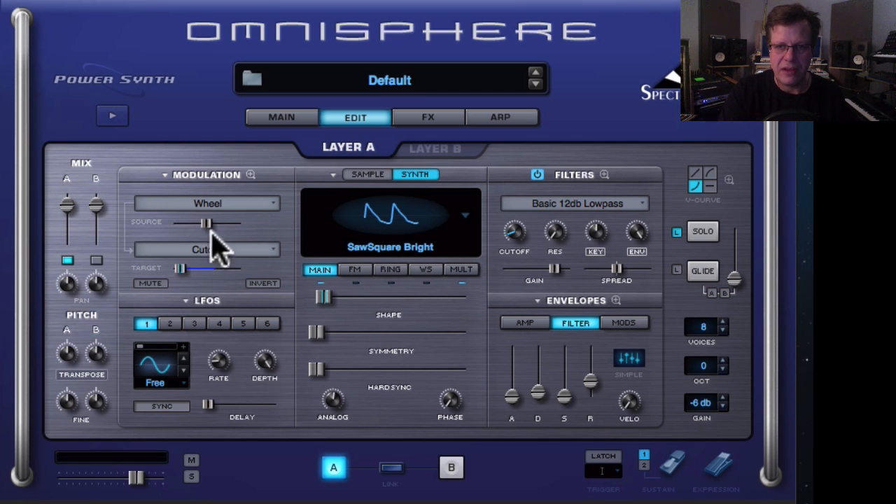
mouse_move(208, 222)
left_click_drag(208, 222, 241, 222)
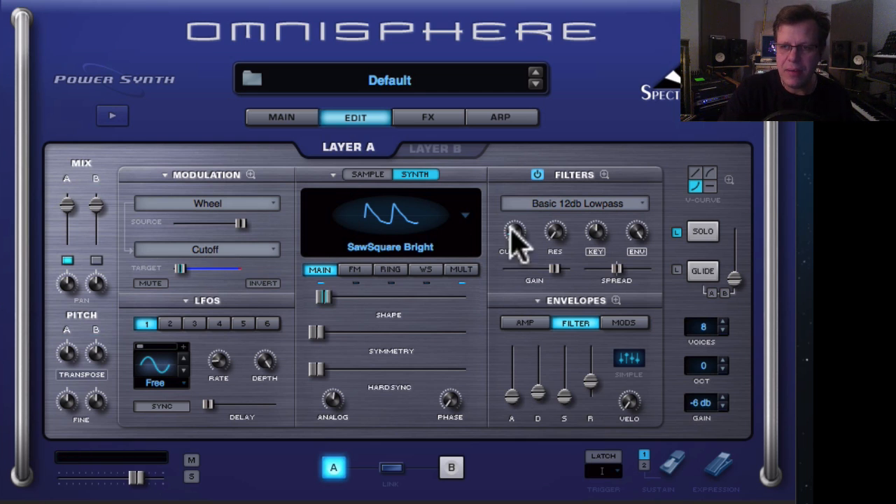
Modulate the filter Resonance with the Wheel, lower that modulation's depth to almost nothing, and toggle its mute on and off
right_click(557, 236)
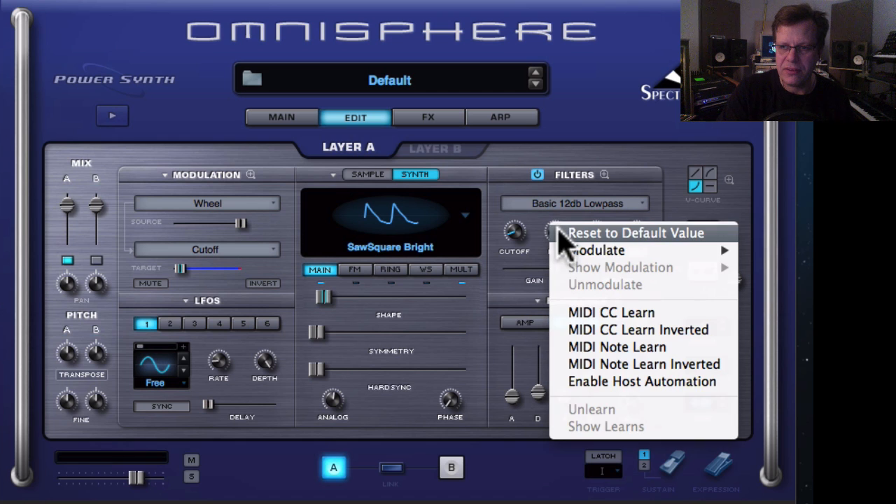
mouse_move(574, 252)
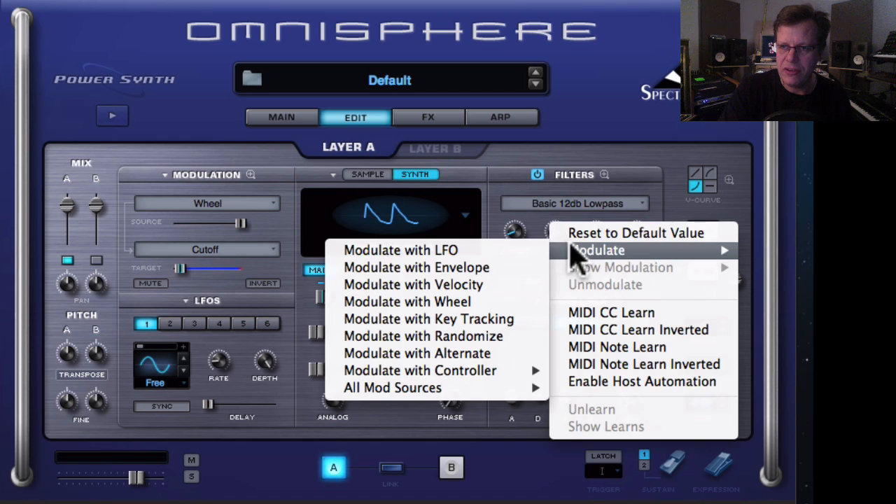
left_click(504, 302)
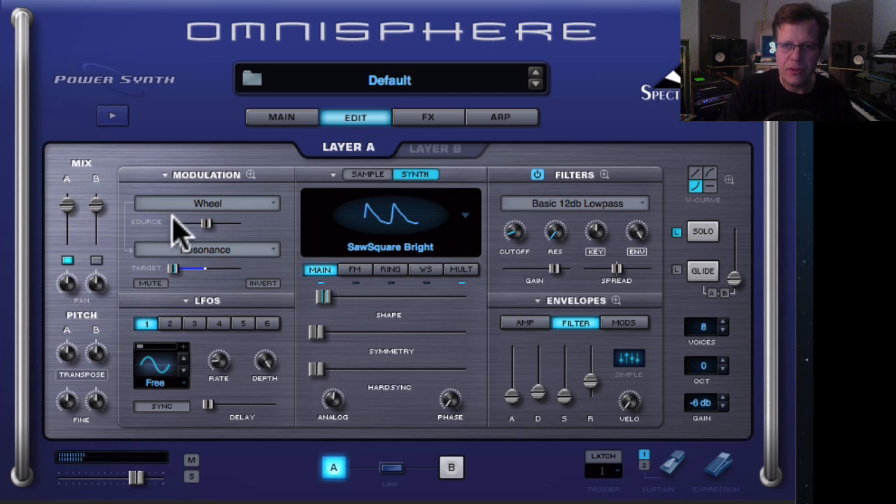
left_click_drag(203, 221, 185, 220)
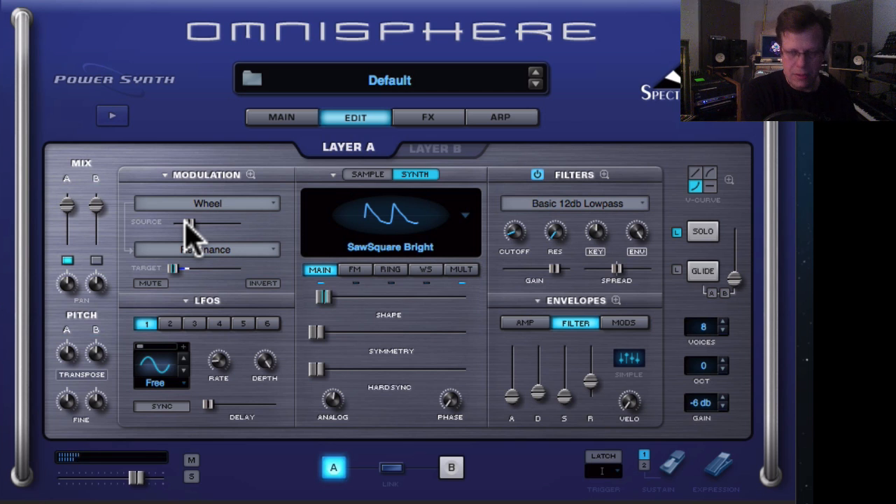
left_click_drag(185, 221, 180, 223)
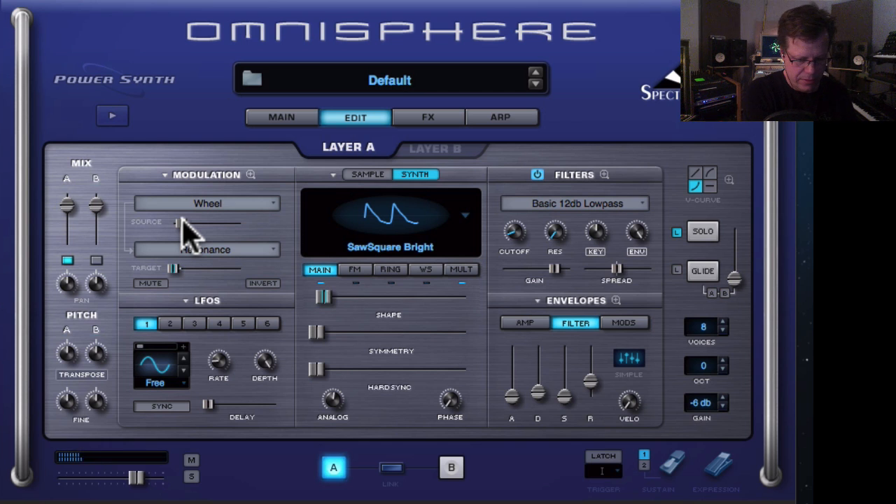
left_click_drag(181, 222, 179, 223)
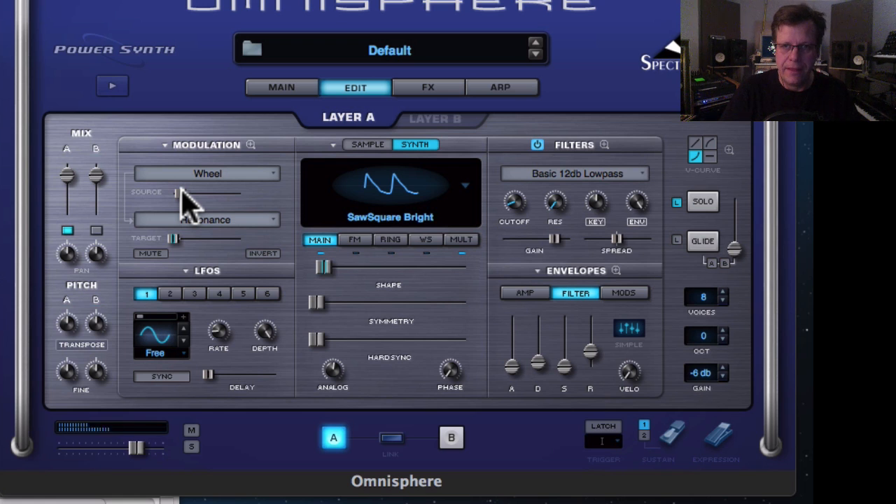
left_click(147, 254)
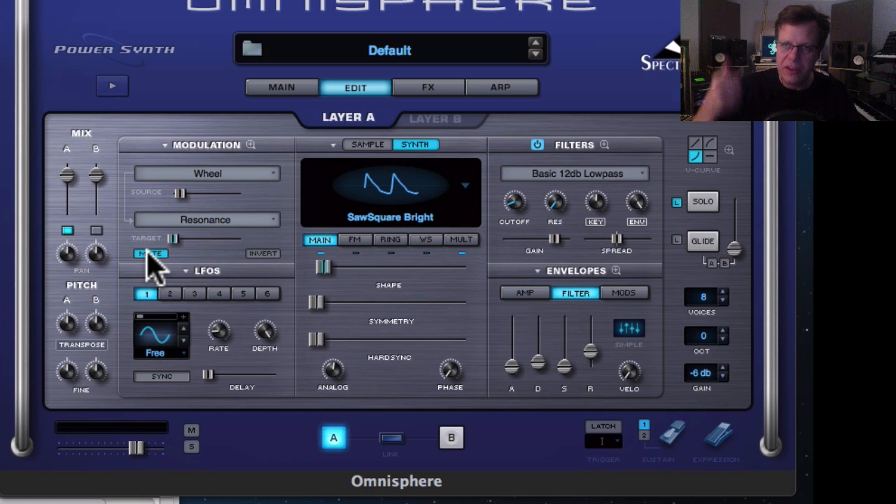
left_click(149, 254)
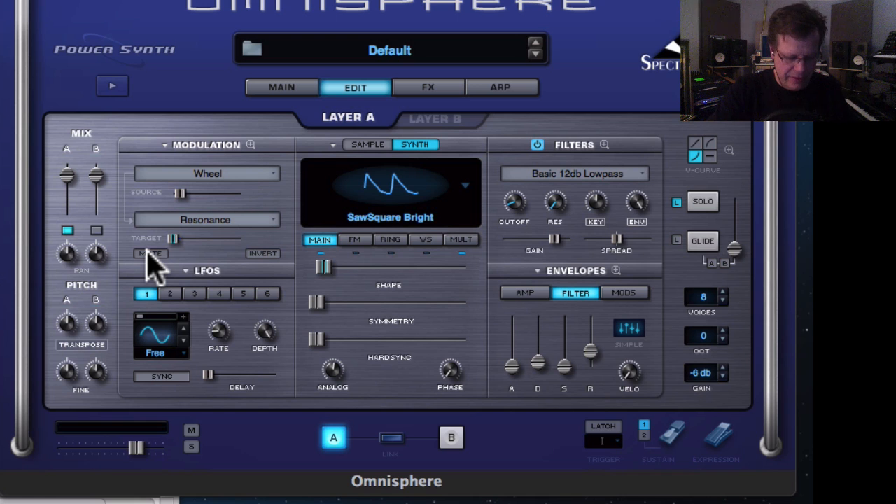
Examine the empty effects racks for layer A, layer B and Common, comparing them with the layer switches on the edit page
left_click(429, 89)
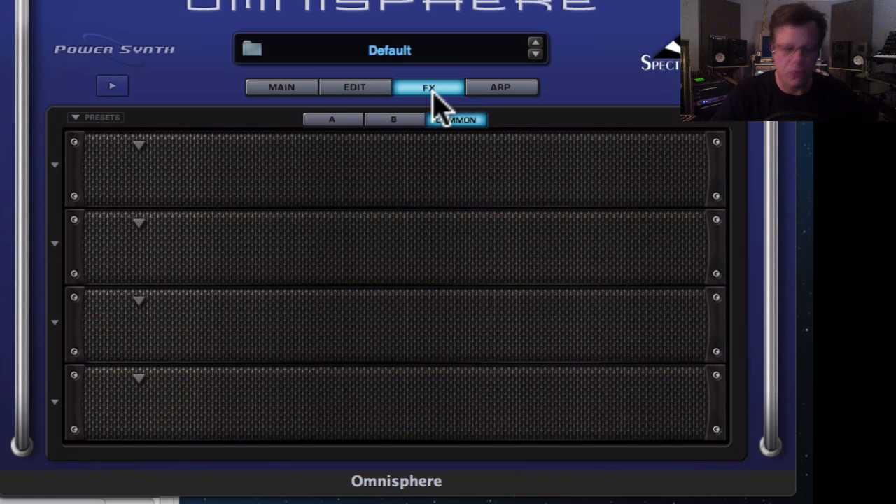
left_click(327, 121)
left_click(397, 121)
left_click(331, 121)
left_click(441, 121)
left_click(332, 121)
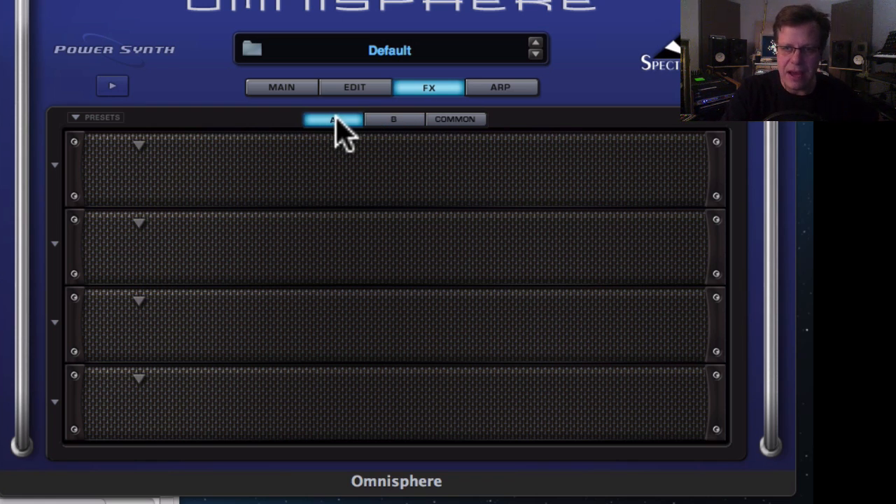
left_click(365, 86)
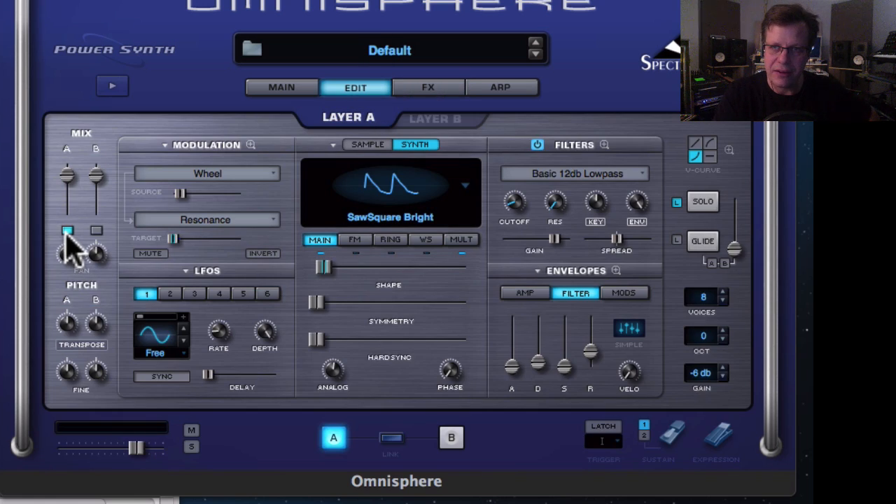
left_click(431, 81)
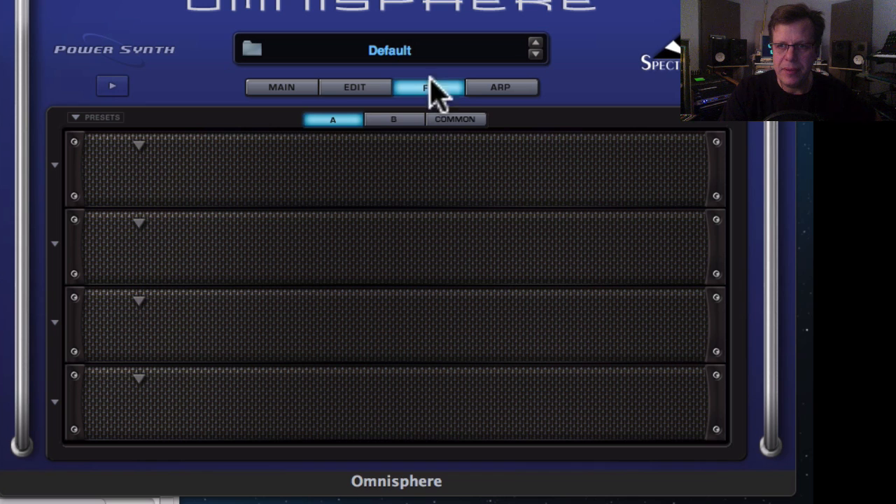
left_click(393, 119)
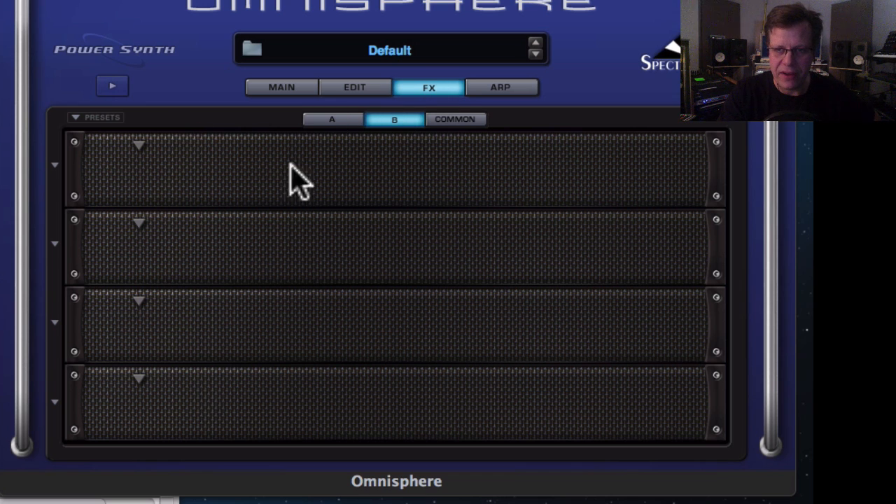
left_click(353, 87)
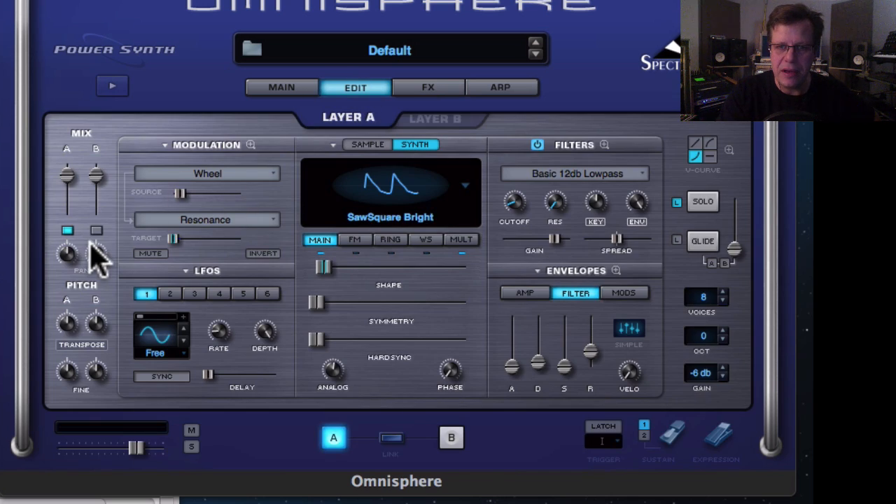
left_click(427, 88)
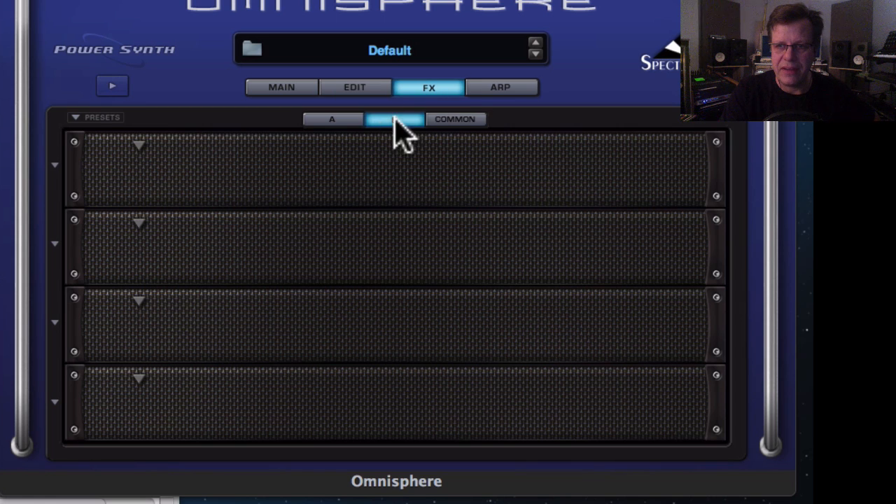
Load PRO-Verb into the first slot of layer B's effects rack and clear that slot again
left_click(139, 145)
mouse_move(221, 502)
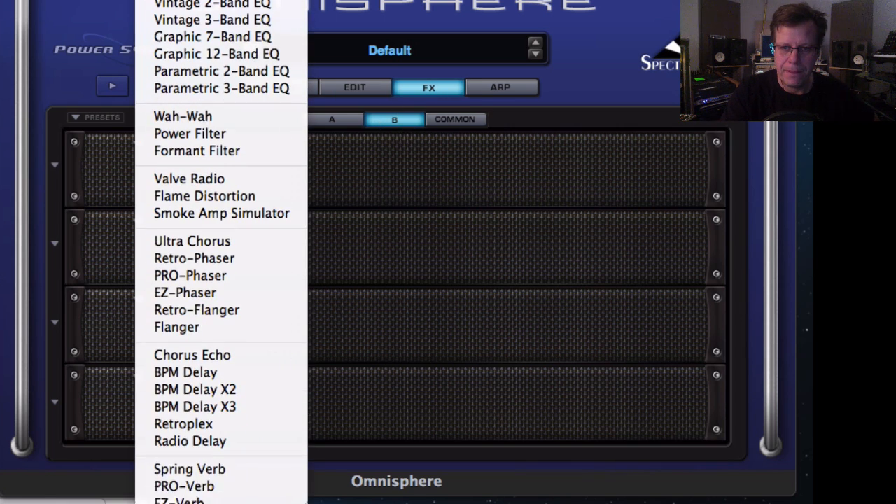
left_click(184, 486)
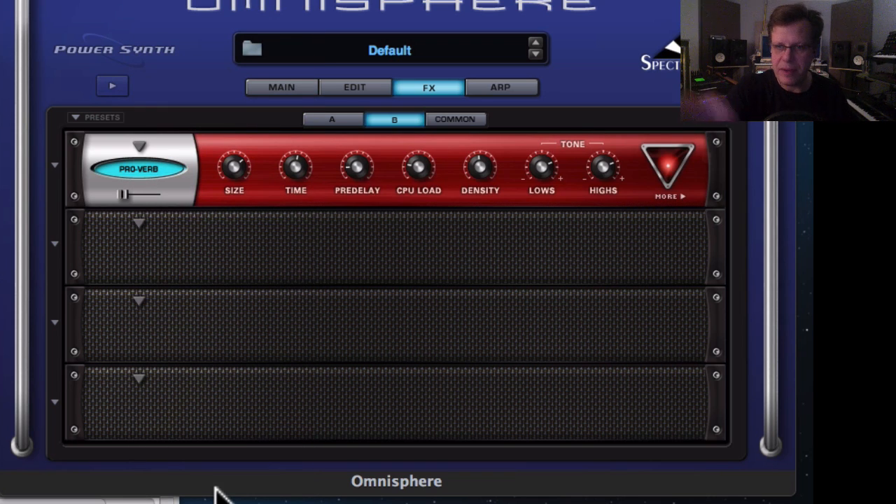
left_click(140, 145)
left_click(156, 158)
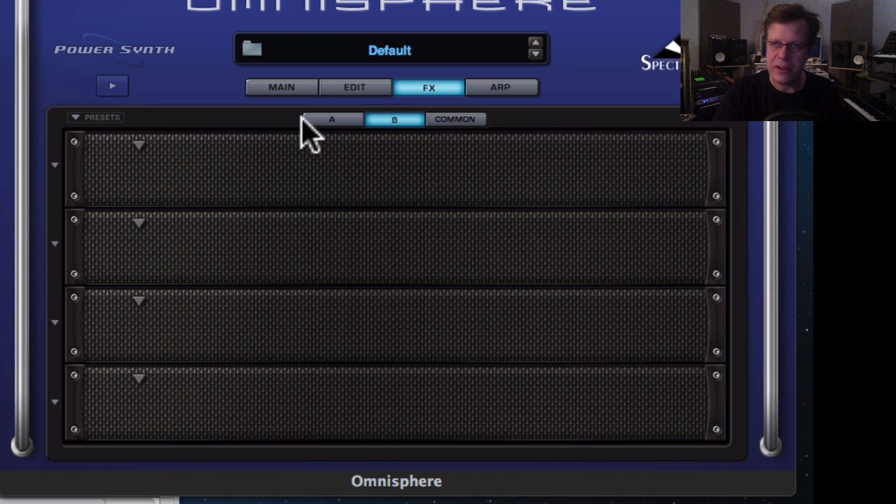
Load PRO-Verb into the first slot of layer A's effects rack and raise its Hi Time in the Reverb Shaping controls
left_click(337, 119)
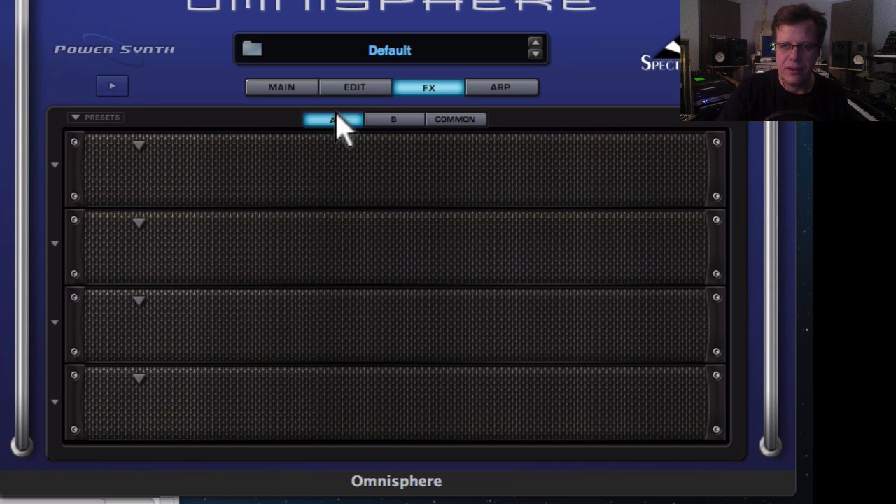
left_click(138, 146)
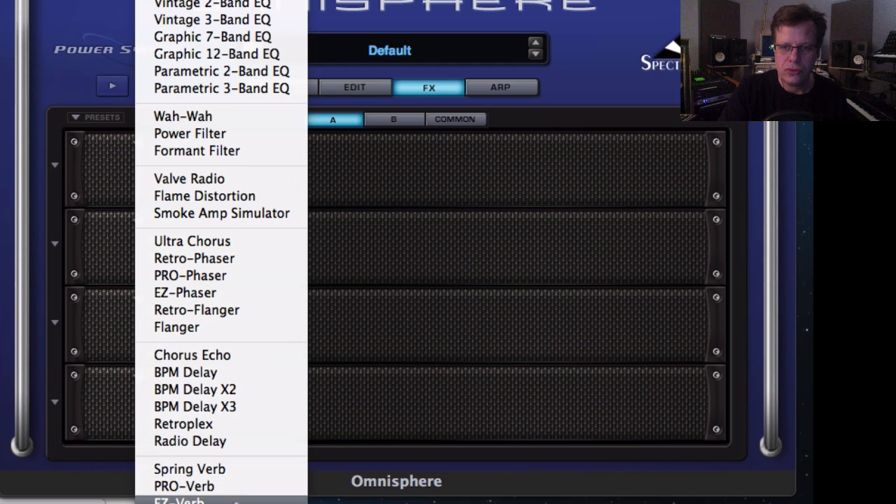
left_click(240, 486)
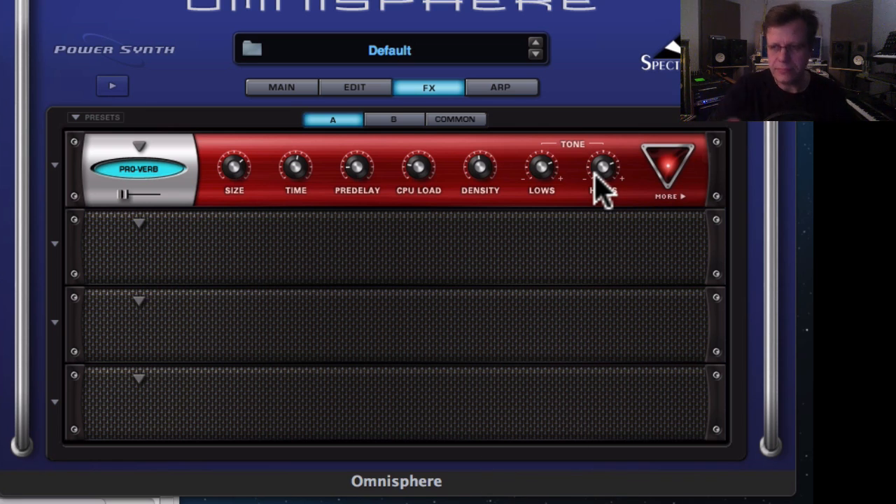
left_click(667, 199)
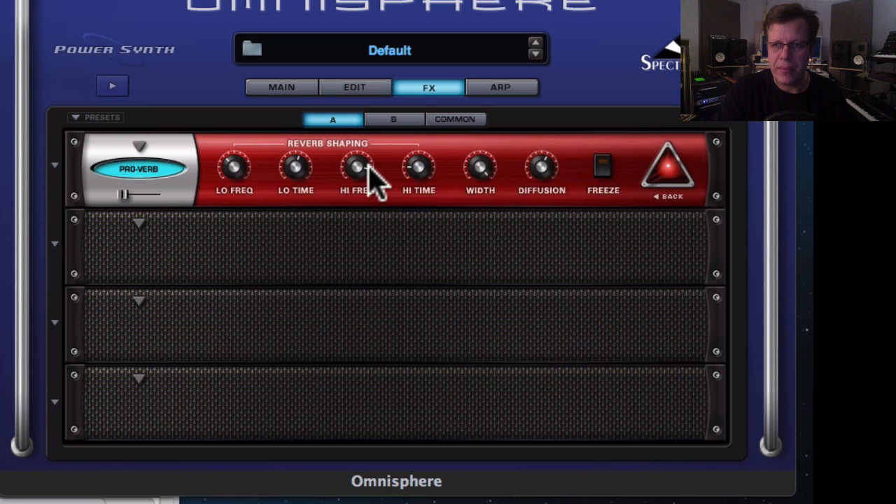
left_click_drag(420, 176, 405, 60)
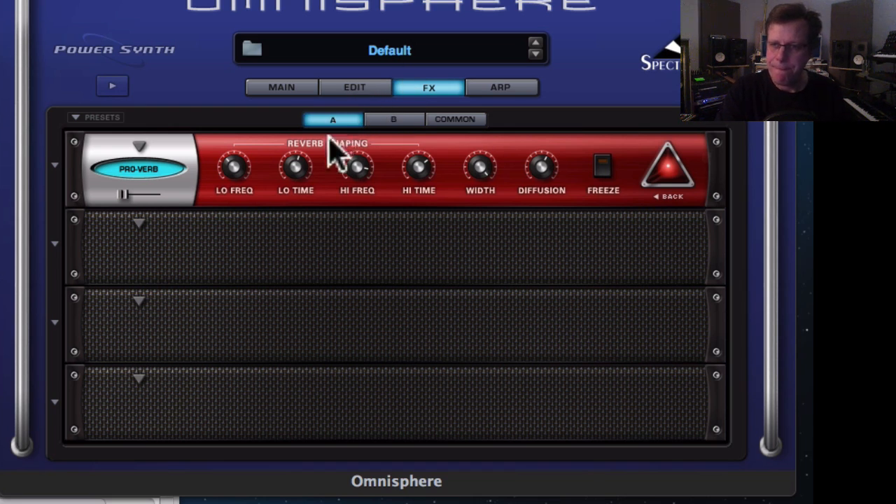
Compare PRO-Verb's main controls with its additional Reverb Shaping controls by flipping between the two pages
left_click(665, 175)
left_click(666, 175)
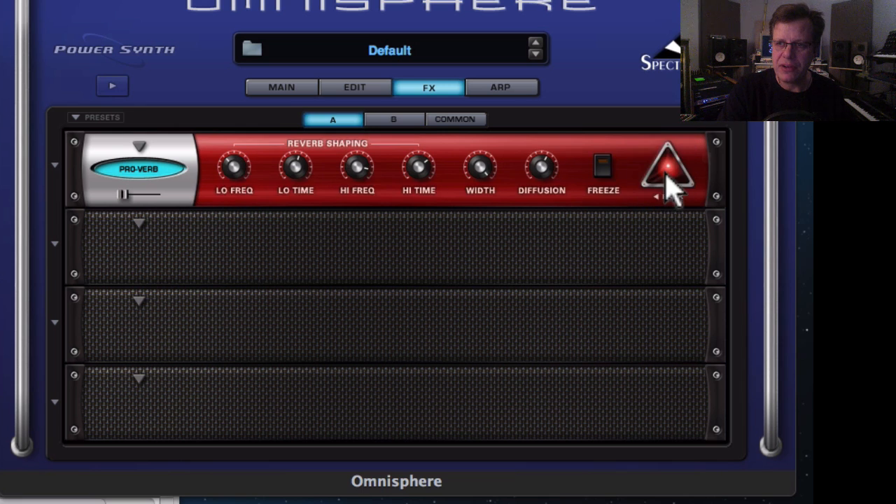
left_click(665, 175)
left_click(665, 173)
left_click(677, 176)
left_click(673, 173)
left_click(671, 174)
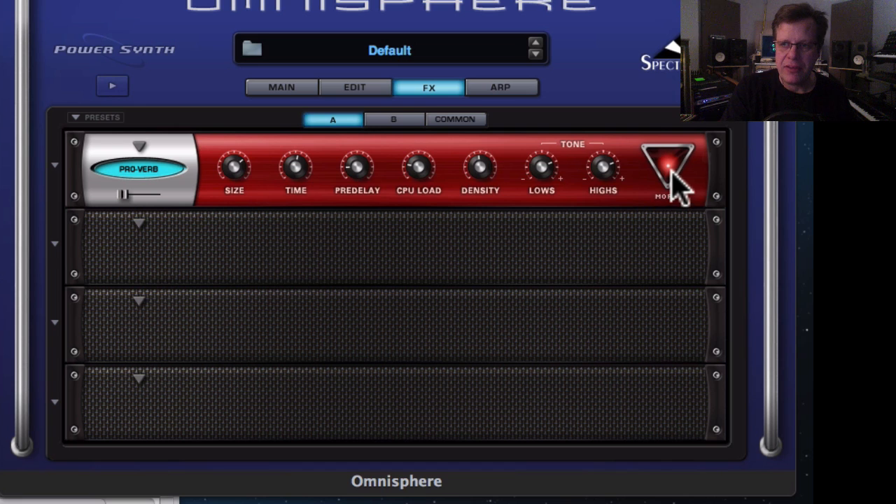
left_click(671, 175)
left_click(671, 182)
left_click(673, 176)
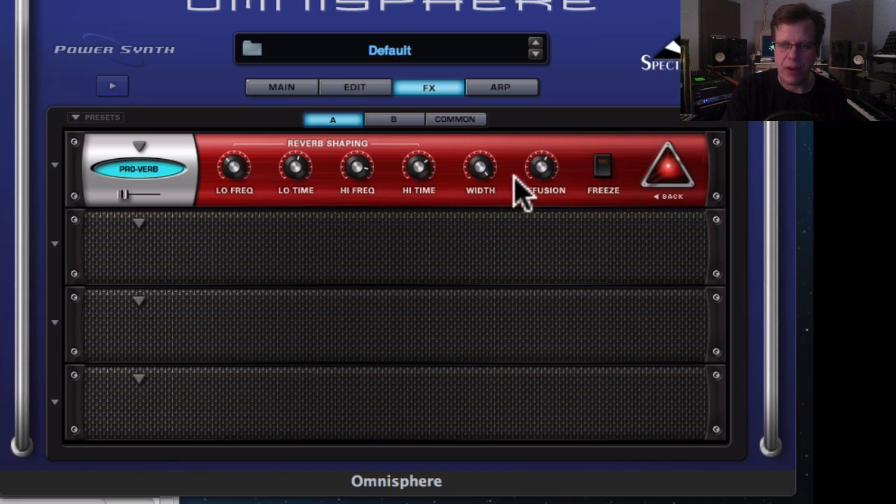
Switch PRO-Verb's Freeze on and off again and return to its main controls
left_click(607, 174)
left_click(607, 183)
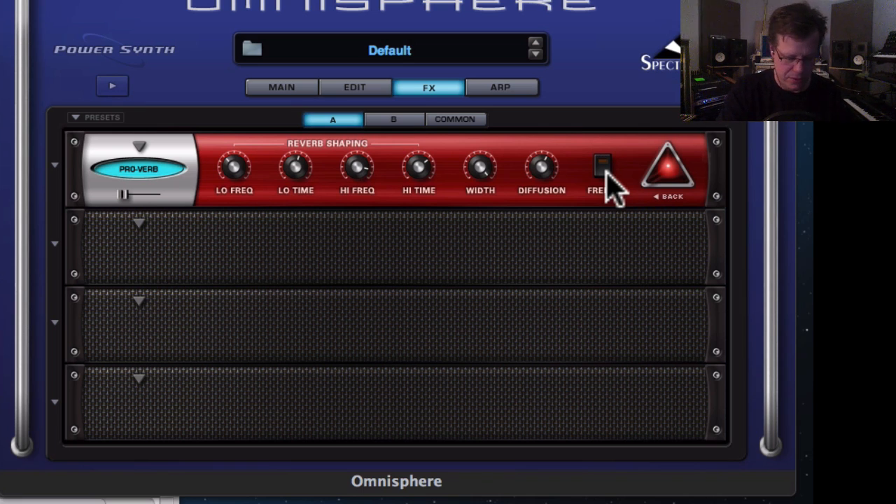
left_click(665, 169)
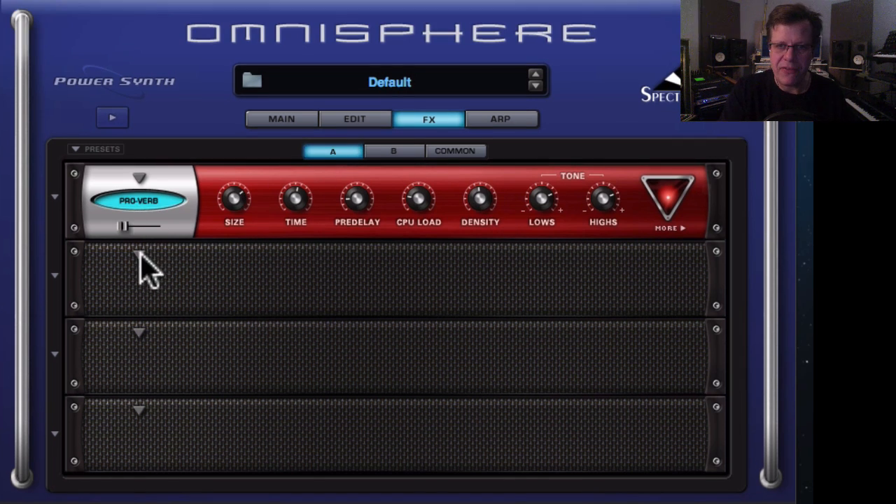
Load BPM Delay into the second slot of layer A's effects rack, raise its Emph and sweep its Tone
left_click(140, 257)
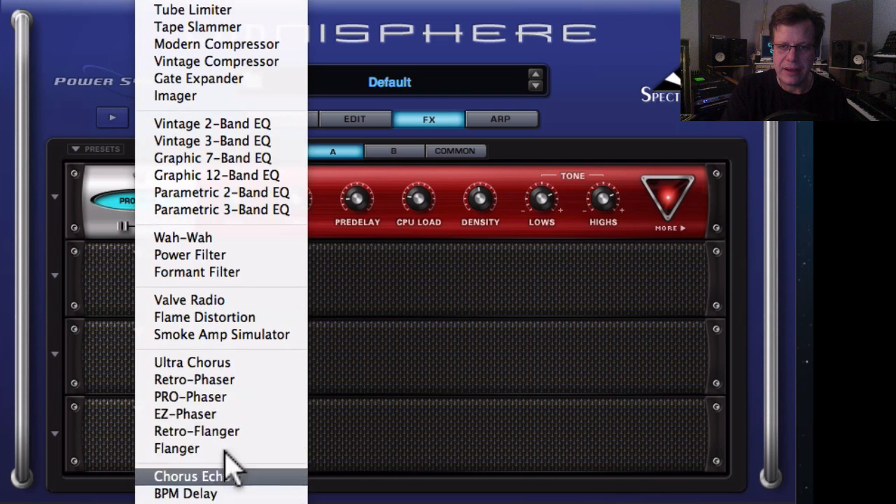
left_click(221, 407)
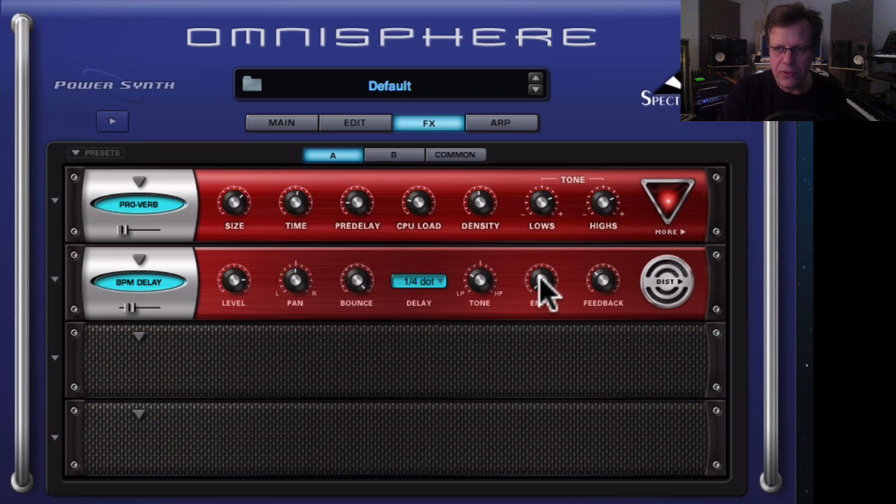
left_click_drag(546, 297, 519, 86)
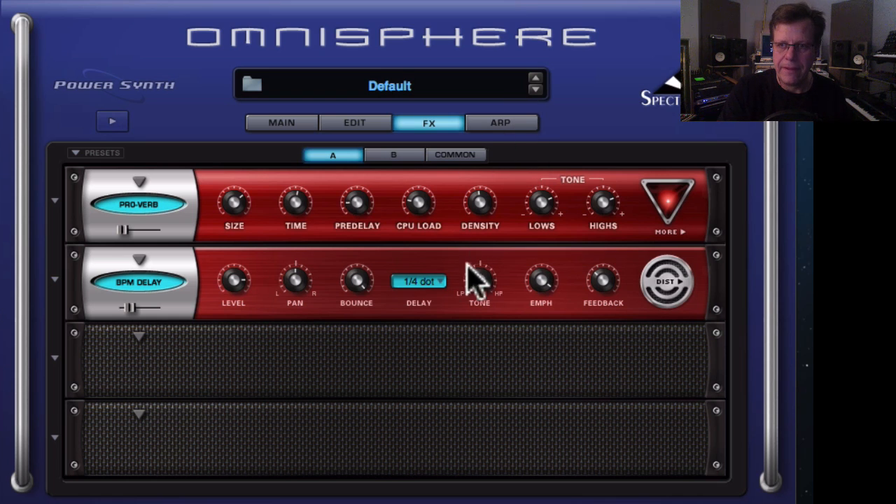
mouse_move(490, 294)
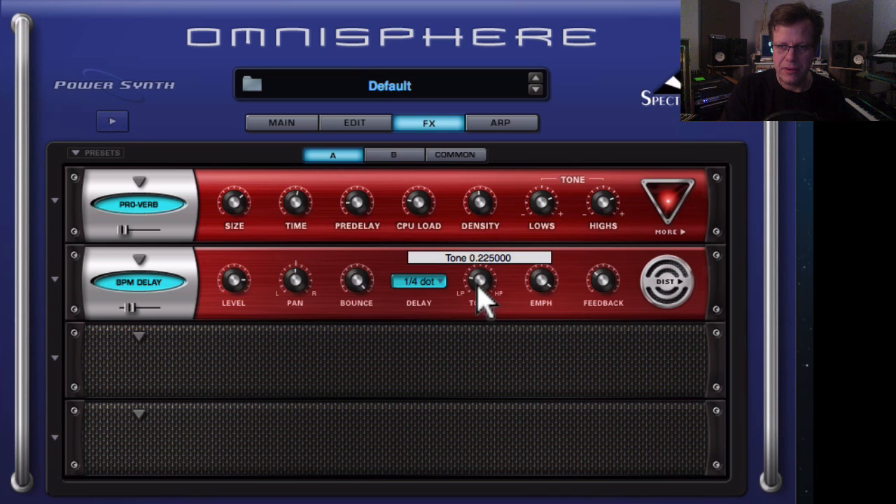
left_click_drag(481, 266, 479, 314)
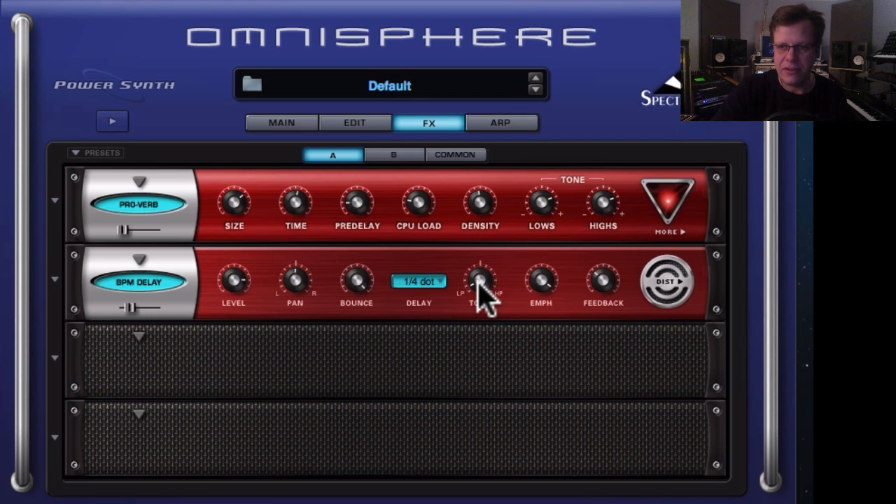
Modulate BPM Delay's Tone in layer A's effects rack with an LFO
right_click(480, 282)
mouse_move(503, 303)
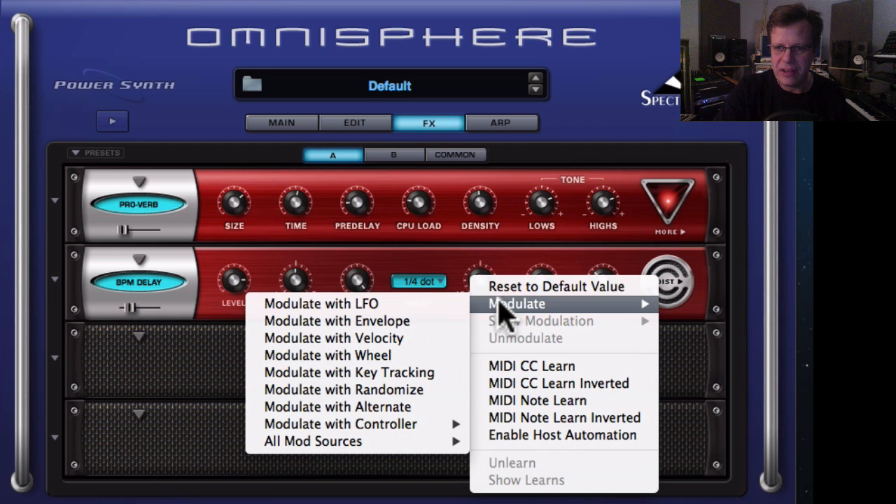
mouse_move(410, 443)
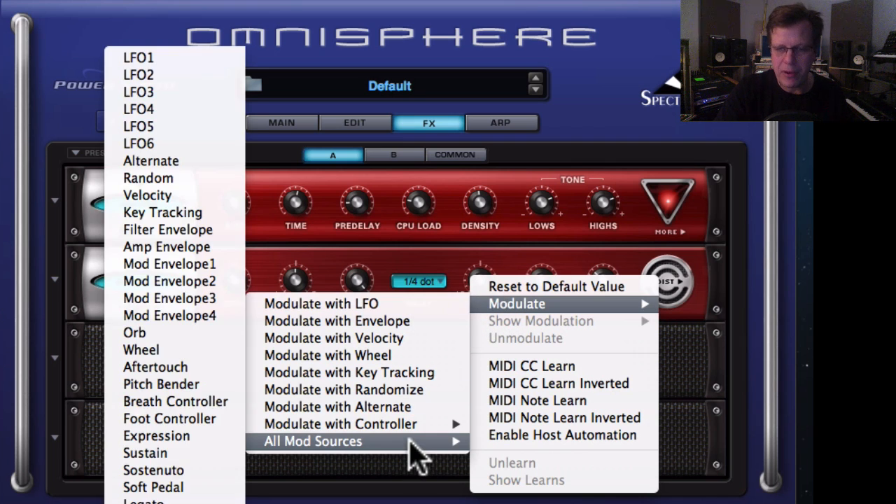
left_click(386, 304)
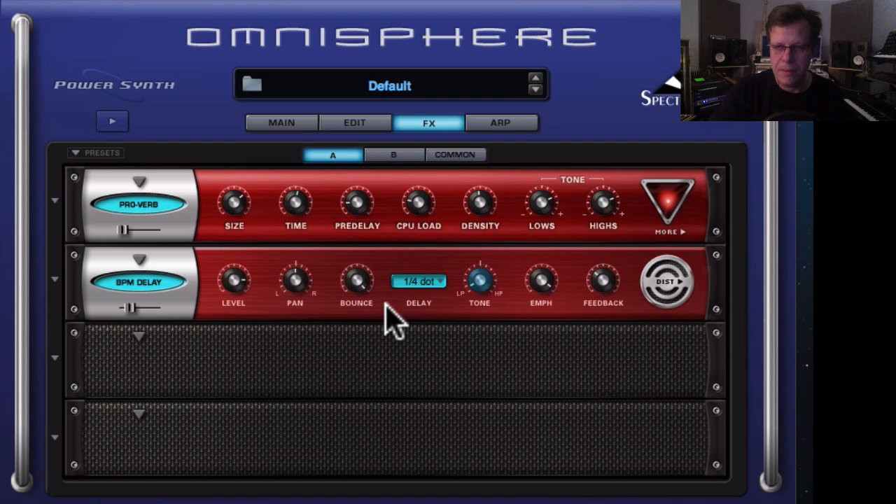
Reduce the source depth of the LFO1 to BPM Delay - Tone modulation routing and adjust its target level to a low setting
left_click(371, 133)
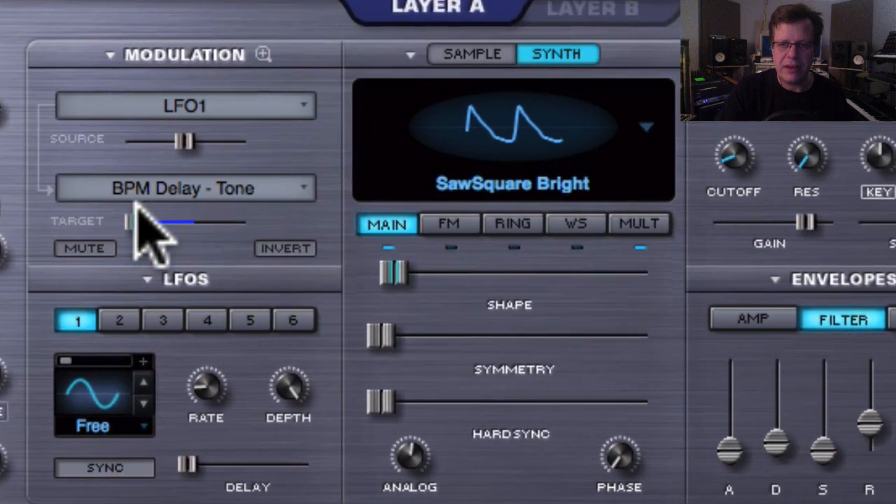
left_click_drag(178, 274, 192, 274)
mouse_move(149, 209)
left_mouse_down()
mouse_move(162, 203)
mouse_move(154, 204)
left_mouse_up()
left_click_drag(170, 129, 124, 127)
left_click_drag(149, 201, 158, 204)
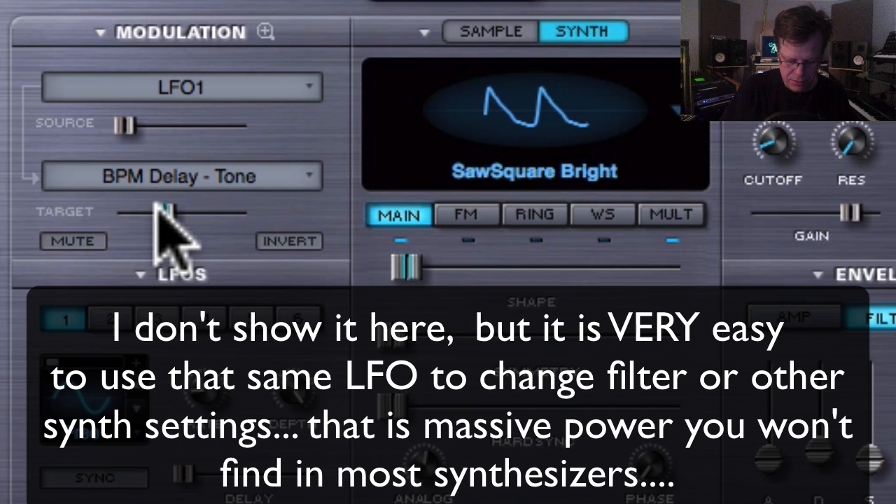
left_click_drag(160, 201, 133, 208)
mouse_move(116, 124)
left_mouse_down()
mouse_move(129, 127)
mouse_move(122, 118)
mouse_move(128, 127)
left_mouse_up()
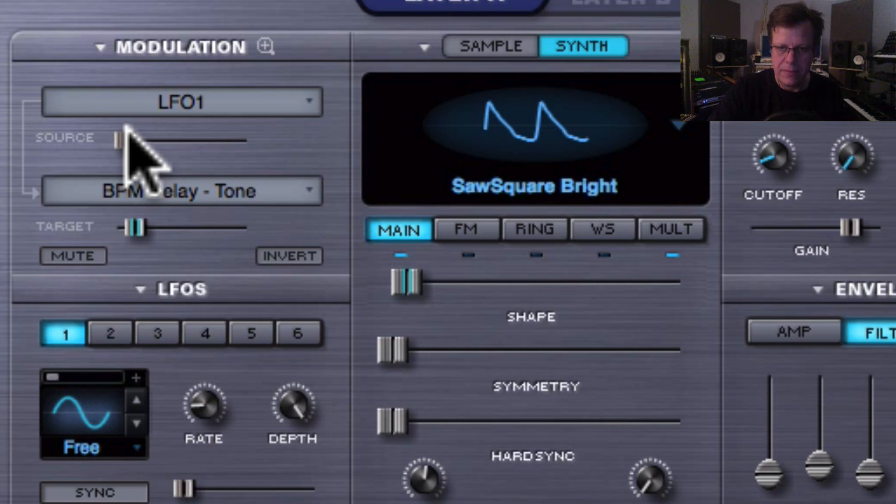
left_click_drag(140, 222, 138, 220)
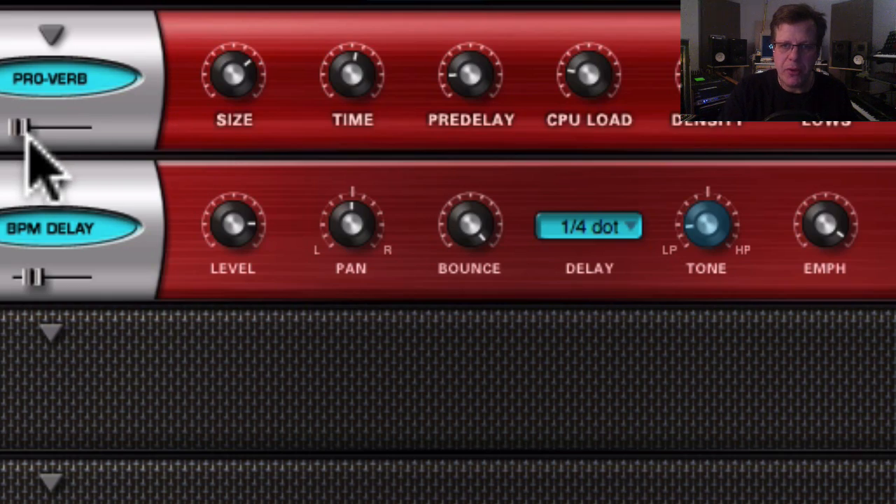
Modulate PRO-Verb's Mix in layer A's effects rack with the Wheel
left_click_drag(28, 136, 40, 175)
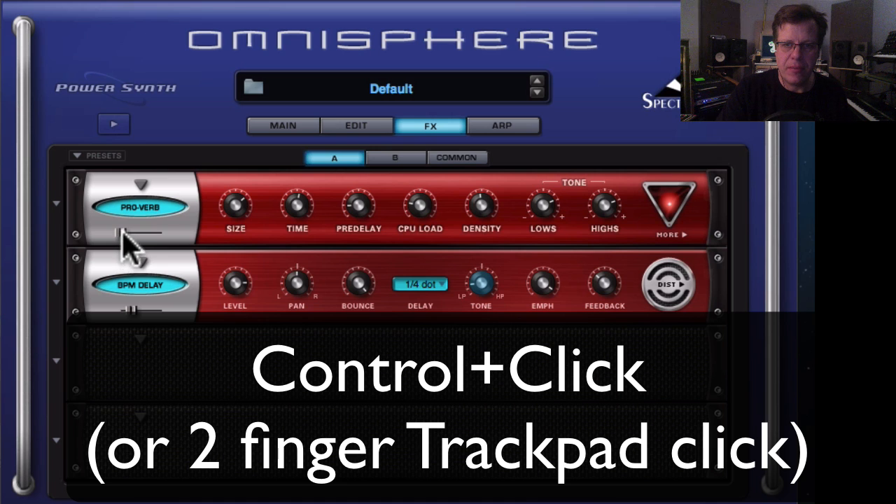
left_click(122, 234, "ctrl")
mouse_move(155, 254)
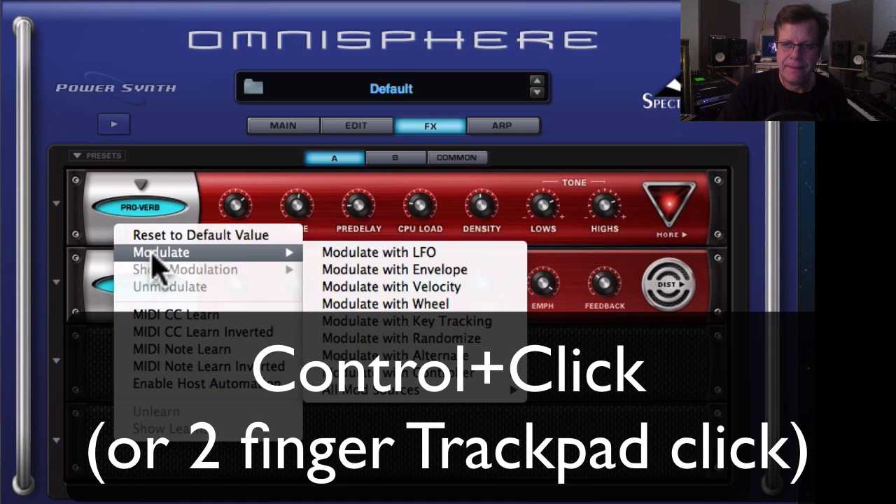
left_click(409, 303)
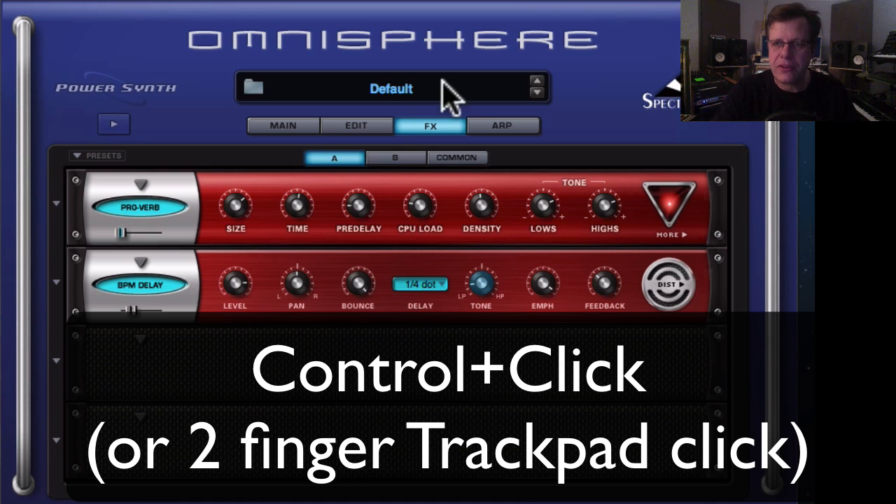
Reduce the Wheel to PRO-Verb - Mix modulation depth to a small amount and pull PRO-Verb's own Mix down to its minimum
left_click(355, 130)
left_click_drag(208, 232, 183, 231)
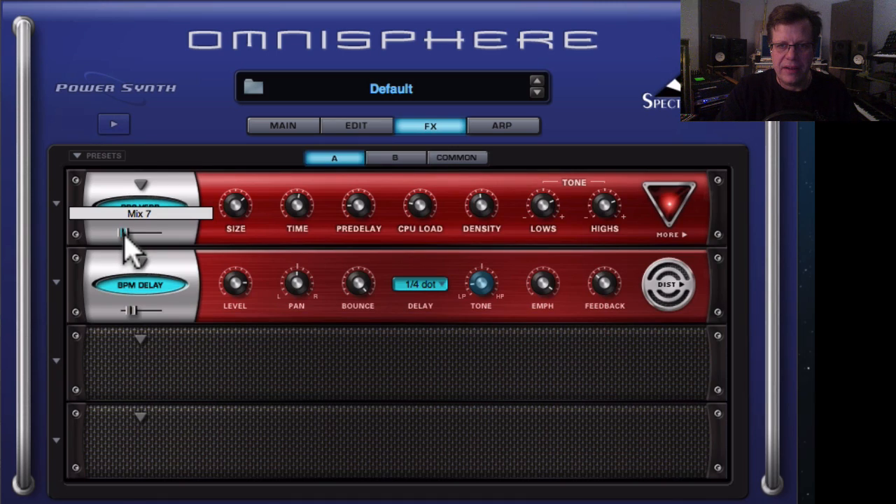
left_click_drag(122, 236, 126, 237)
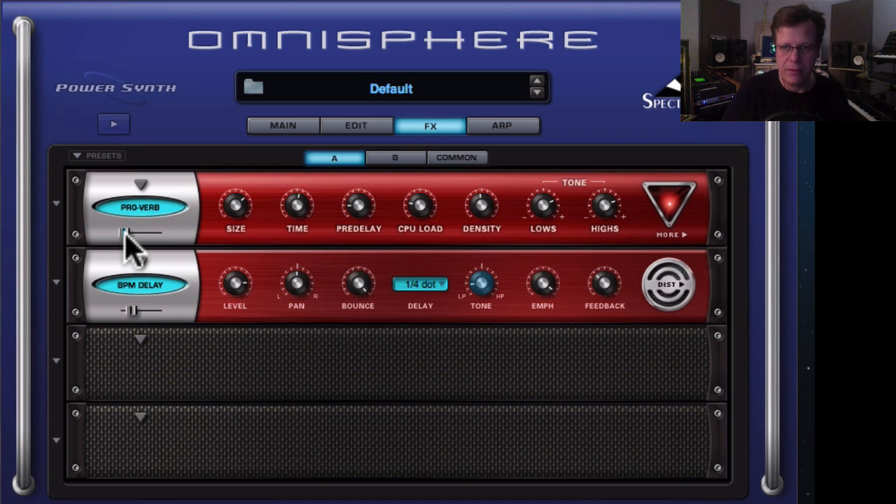
left_click_drag(124, 240, 80, 240)
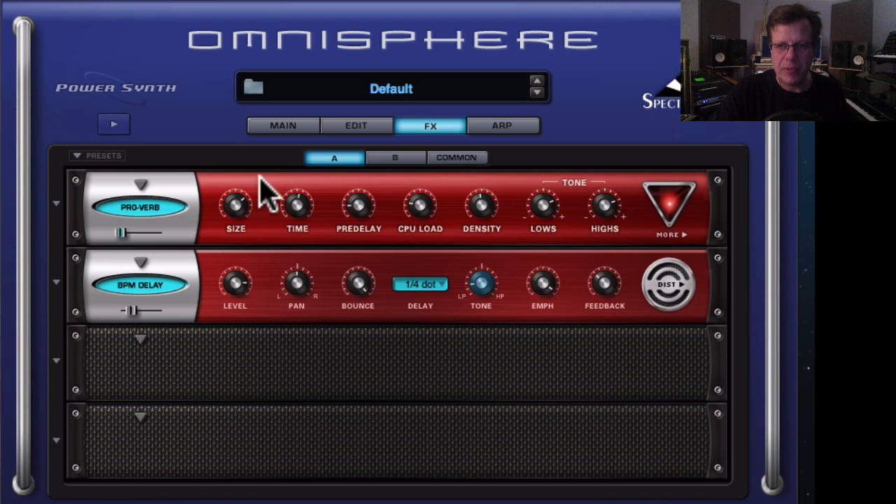
left_click(356, 126)
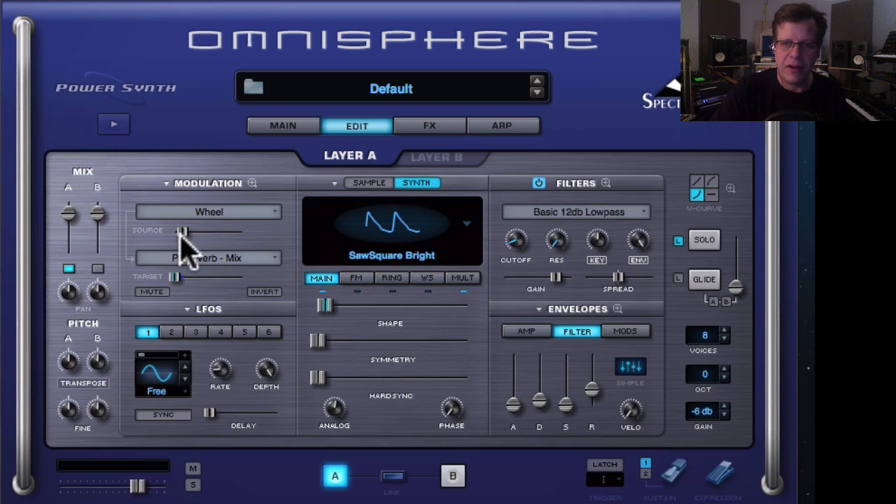
mouse_move(180, 231)
left_mouse_down()
mouse_move(192, 244)
mouse_move(186, 235)
left_mouse_up()
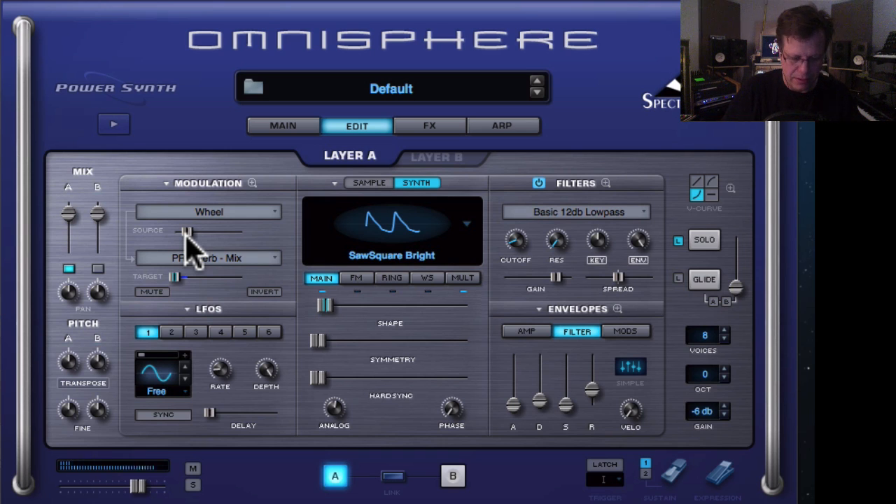
left_click_drag(187, 238, 188, 238)
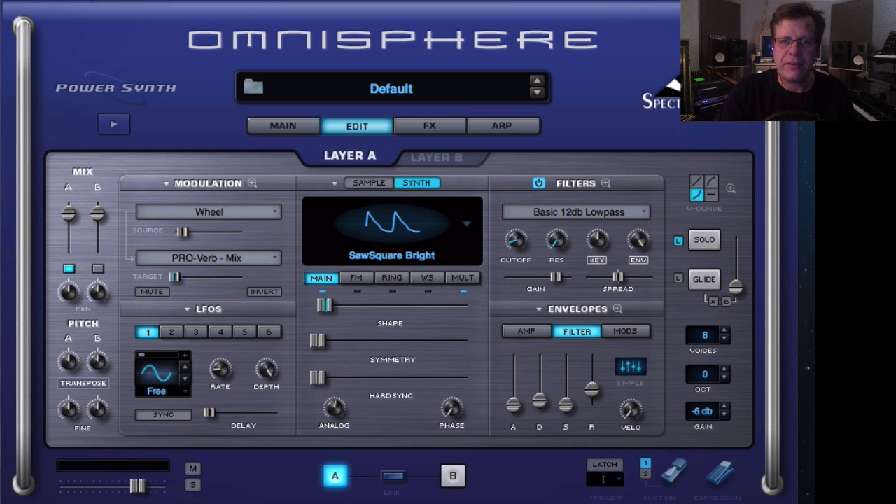
Start saving the patch and choose the Synth Poly category folder inside PlugInGuru Omniverse as its location
left_click(89, 0)
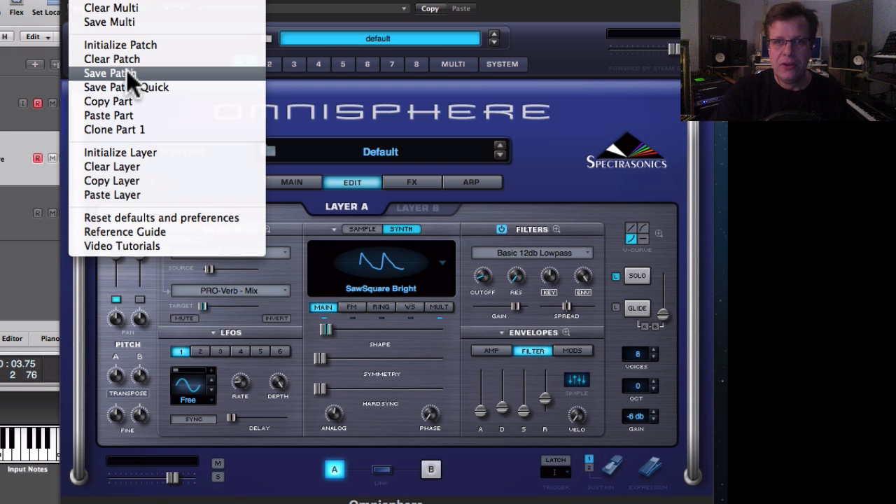
left_click(127, 73)
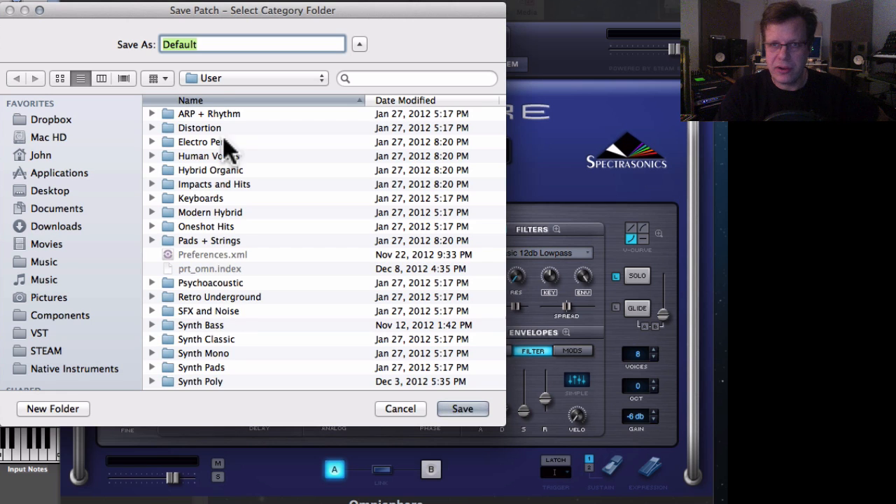
left_click(226, 77)
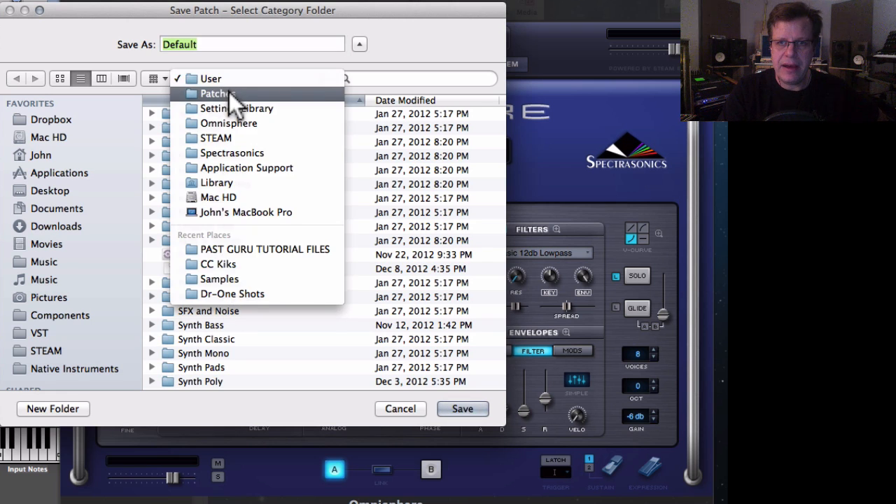
left_click(229, 93)
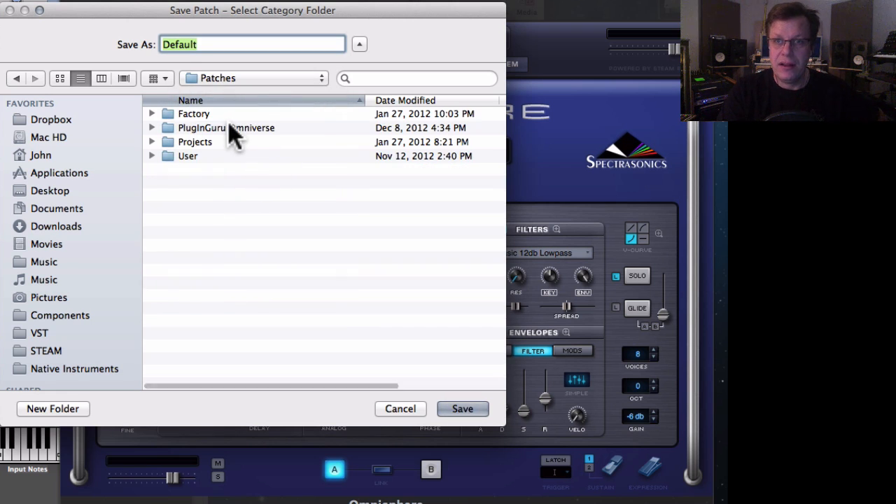
left_click(228, 126)
double_click(229, 125)
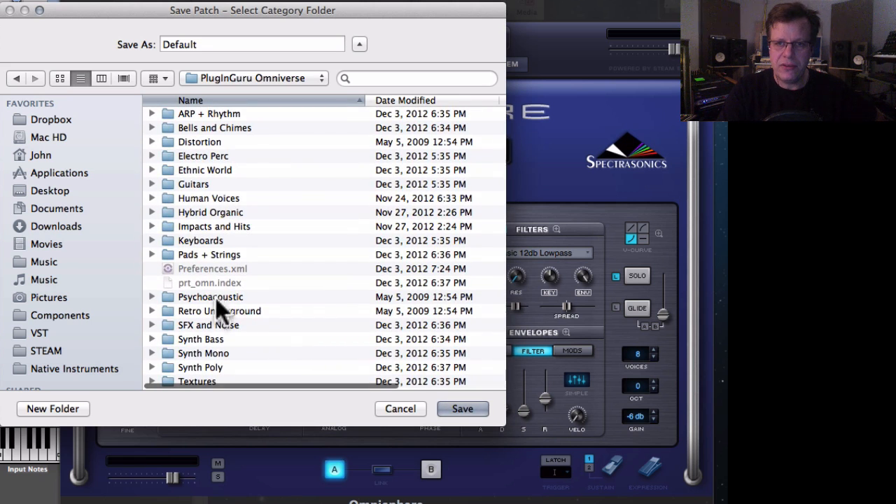
left_click(207, 367)
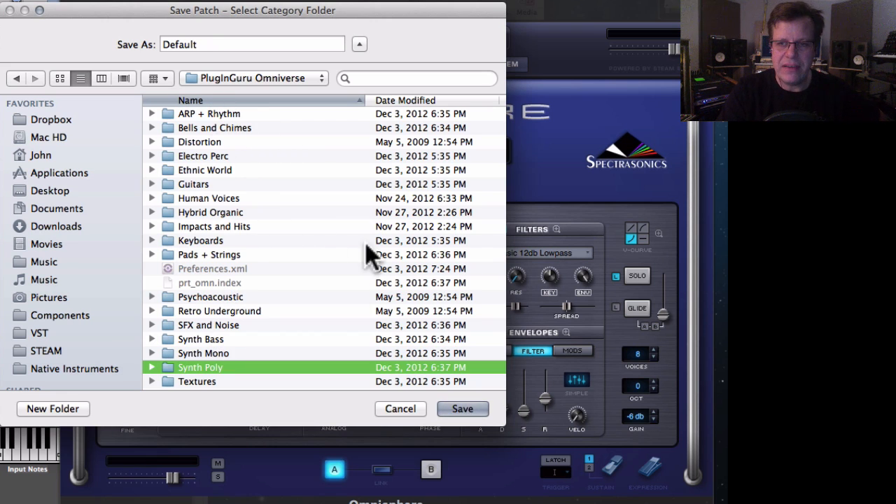
left_click(462, 409)
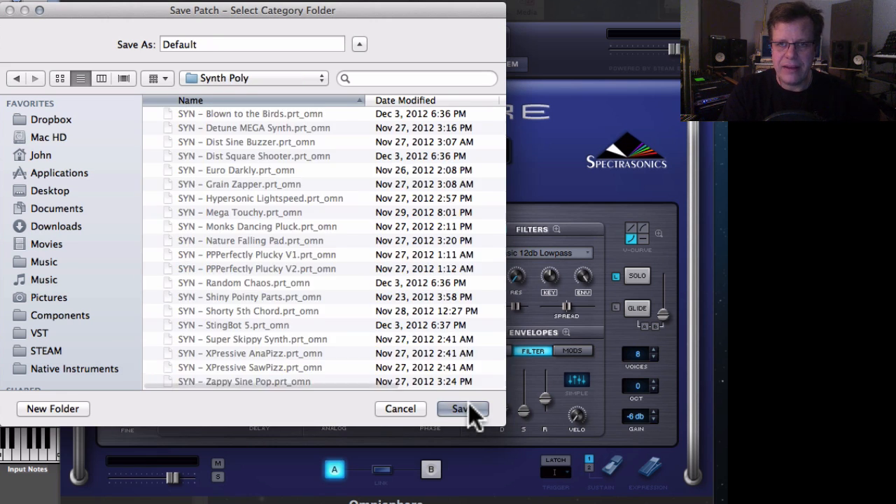
Name the patch "SYN - Spiky Bloomer" and save it into the Synth Poly folder
double_click(227, 42)
type("SYN-")
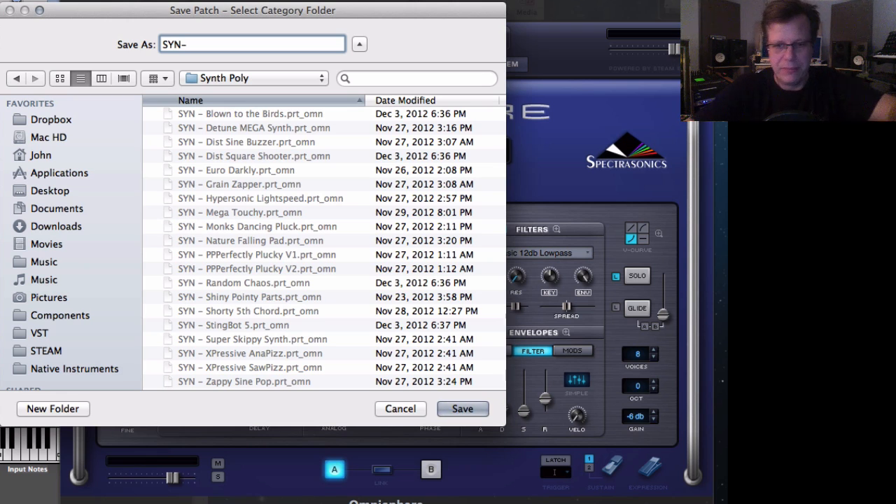
key("BackSpace")
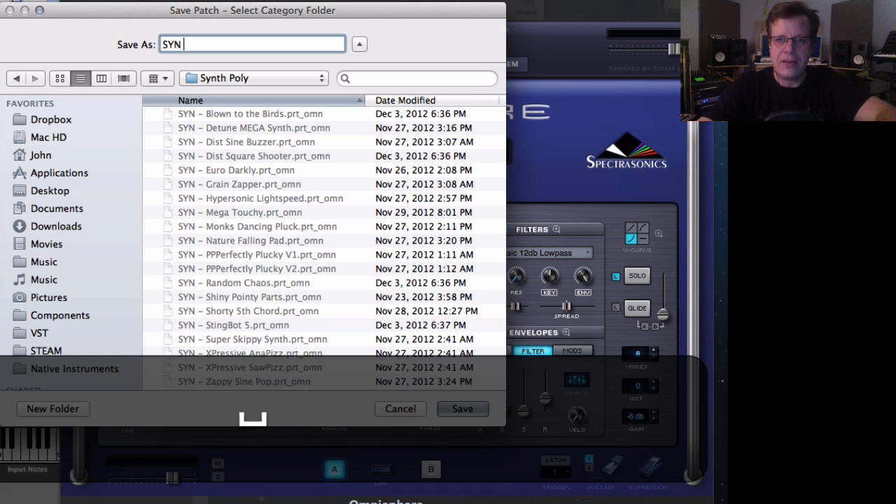
type("– ")
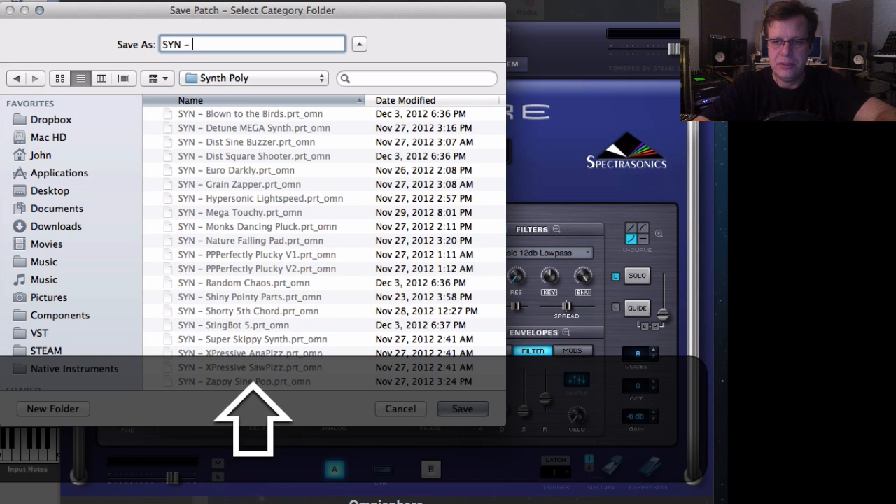
type("Spiky")
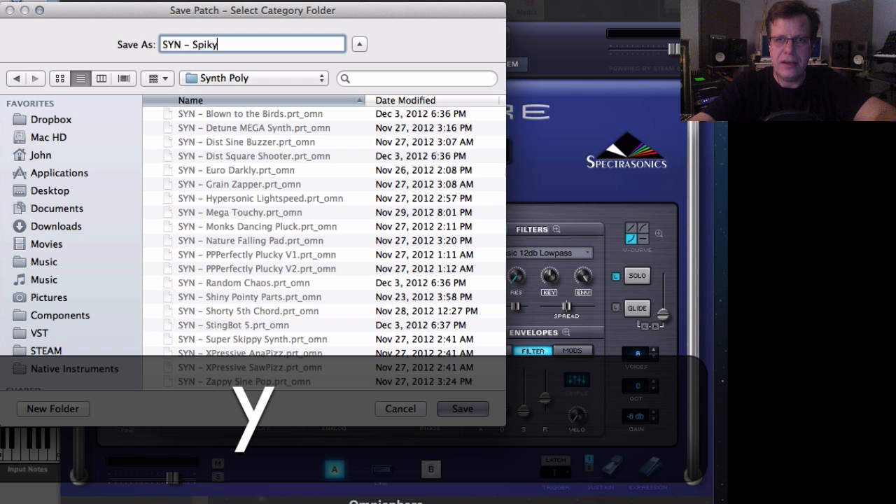
type(" Bloome")
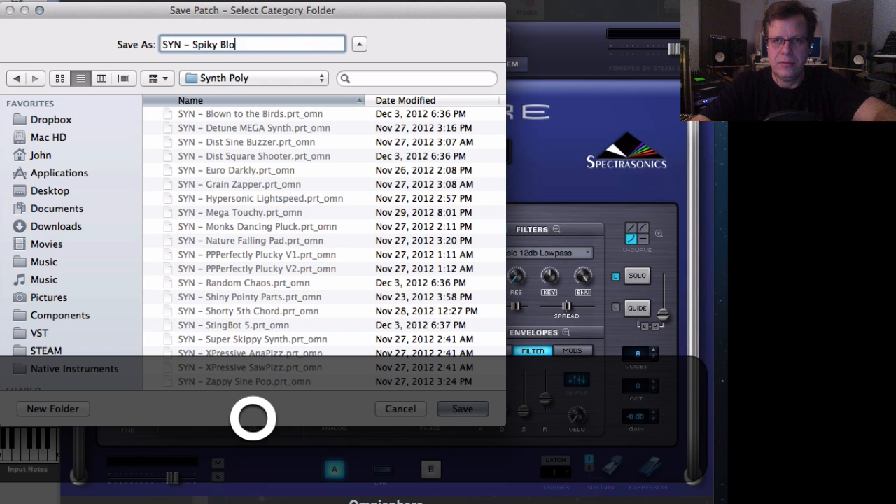
type("r")
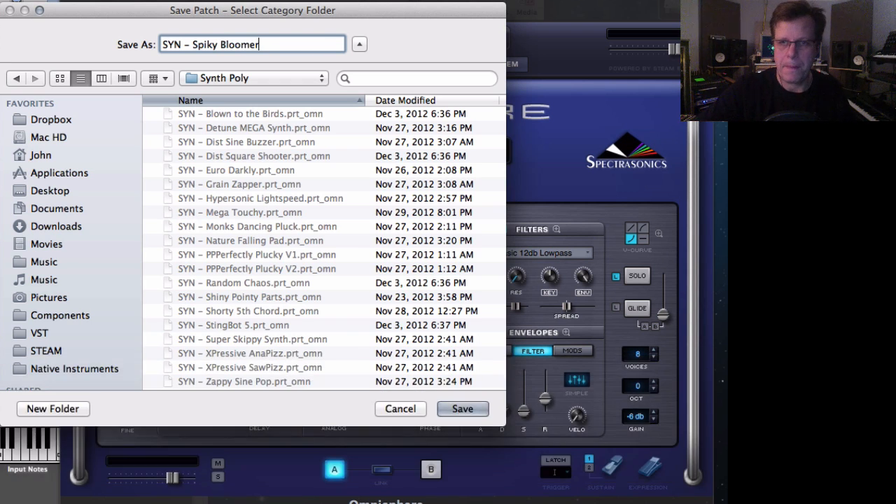
key("Return")
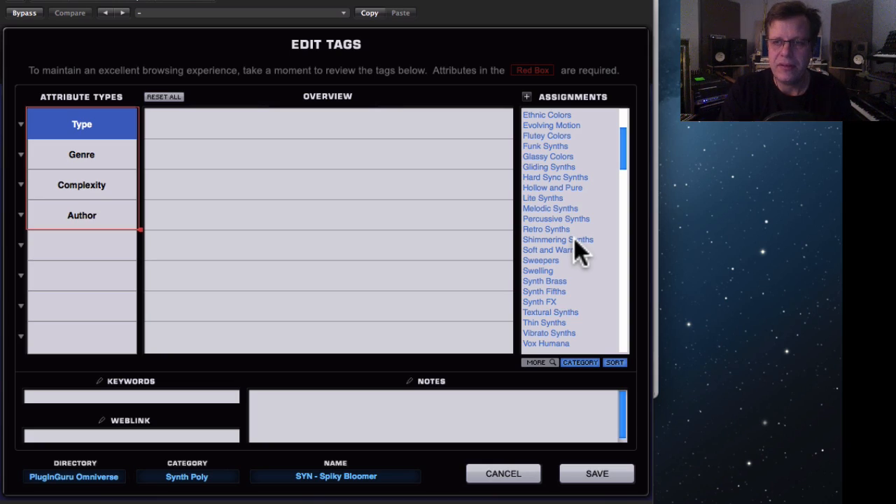
Assign the Type tags Aggressive Synths, Evolving Motion and Percussive Synths to the patch
scroll(574, 238, "up", 5)
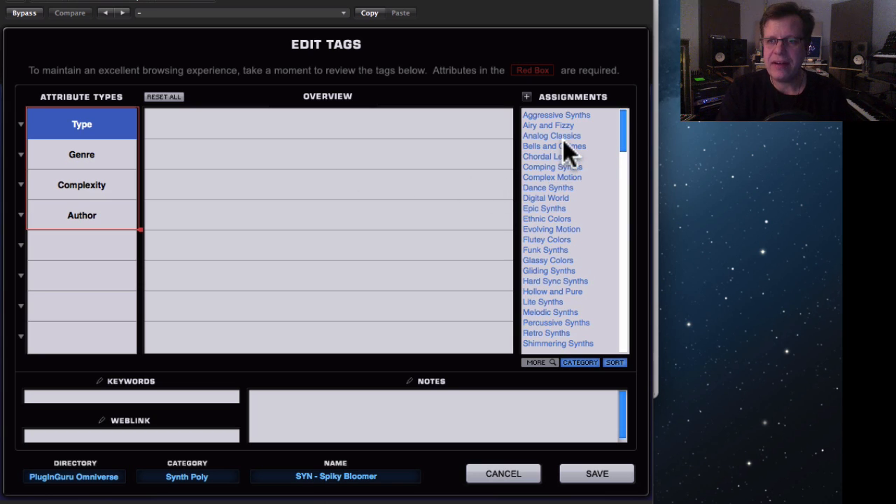
left_click(558, 115)
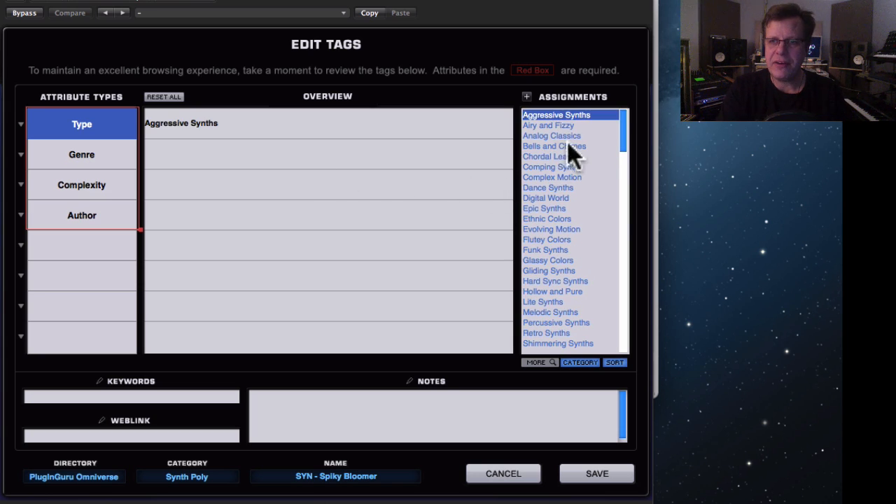
scroll(562, 208, "down", 1)
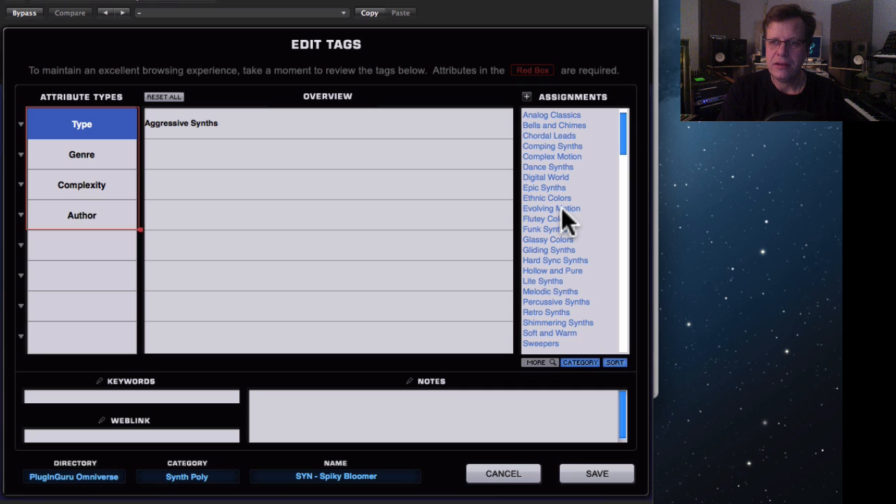
left_click(562, 208)
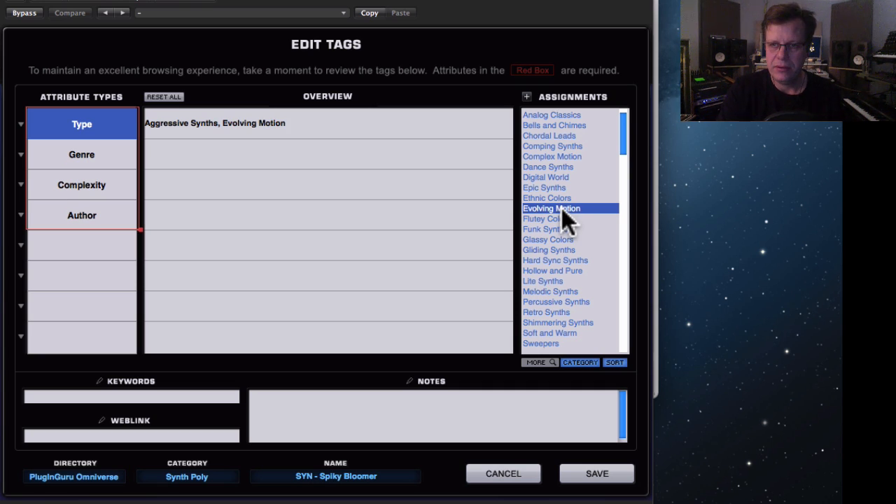
scroll(561, 208, "down", 6)
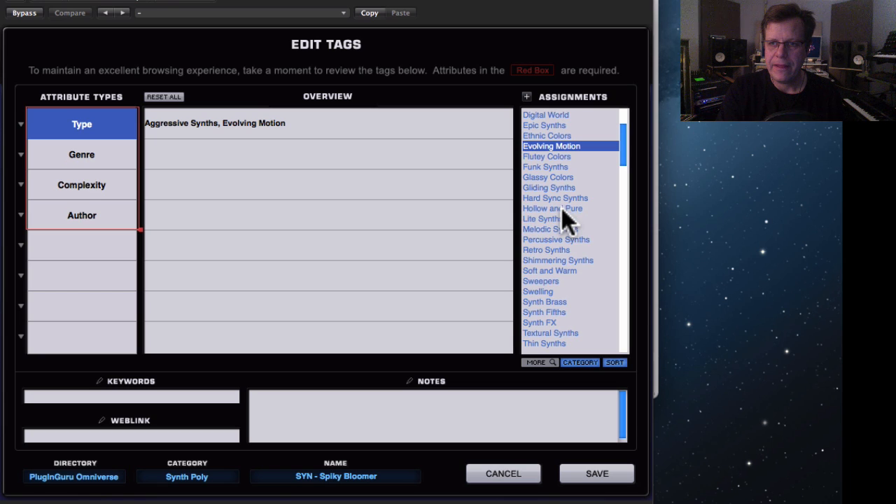
left_click(562, 239)
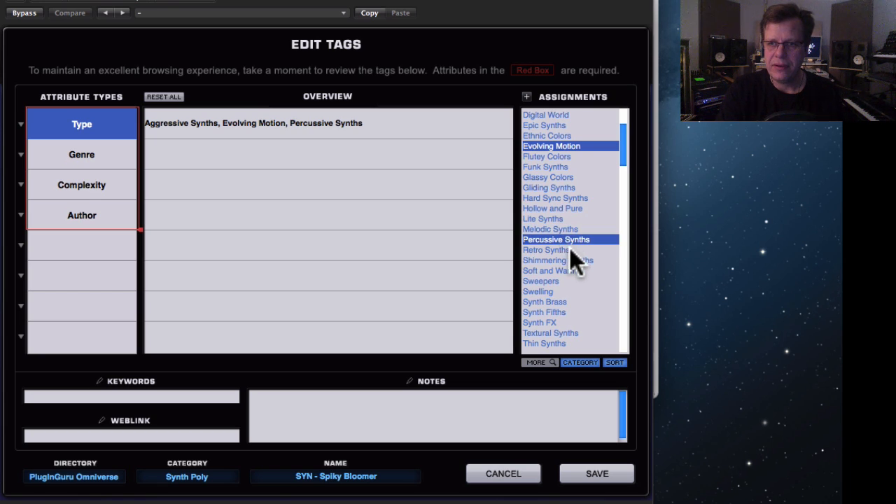
scroll(570, 252, "down", 5)
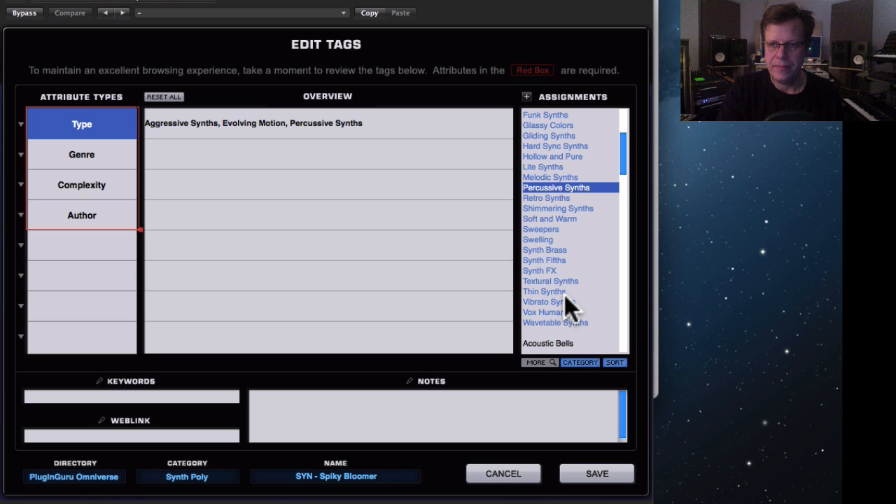
Assign the Genre tags Ambient, Dance, Electronica and Film to the patch
left_click(116, 156)
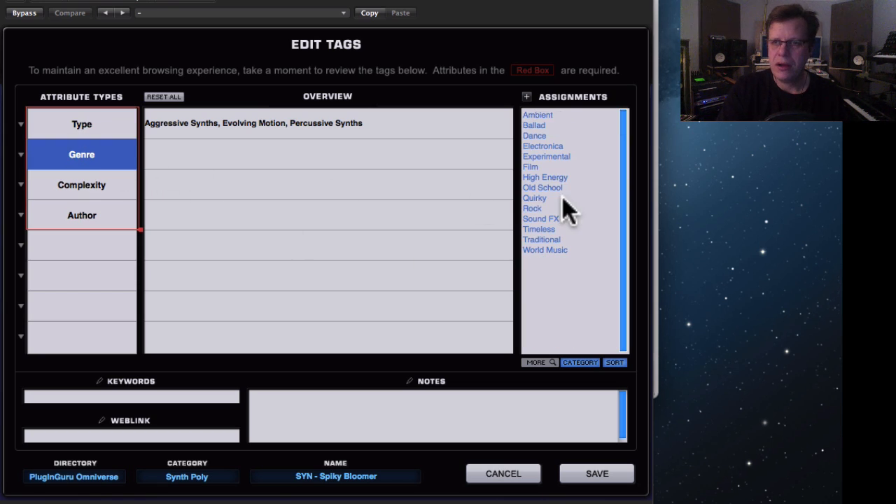
left_click(553, 114)
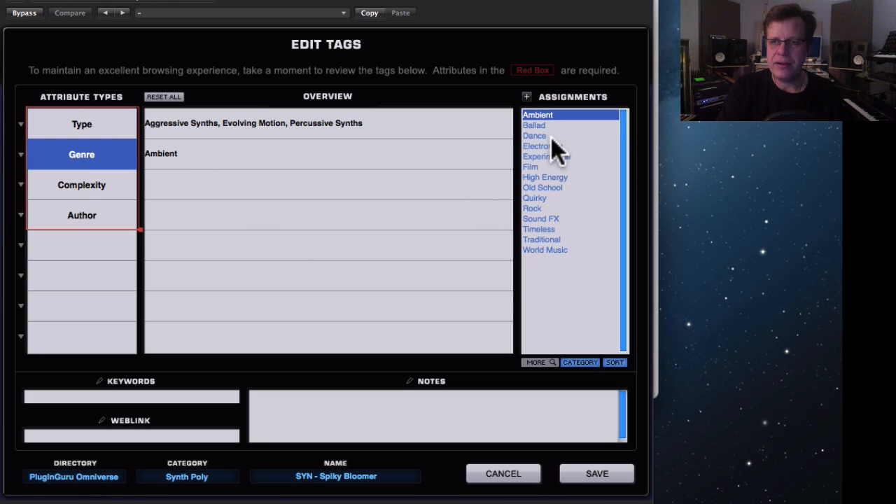
left_click(552, 135)
left_click(559, 145)
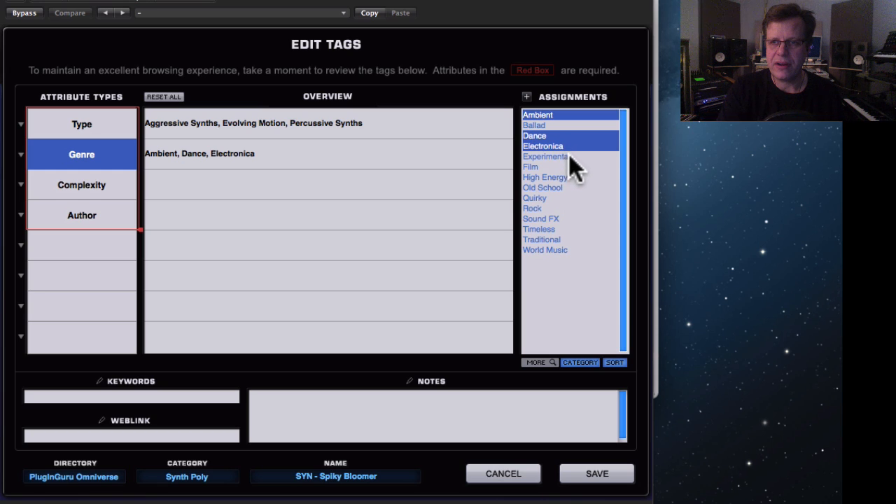
left_click(553, 167)
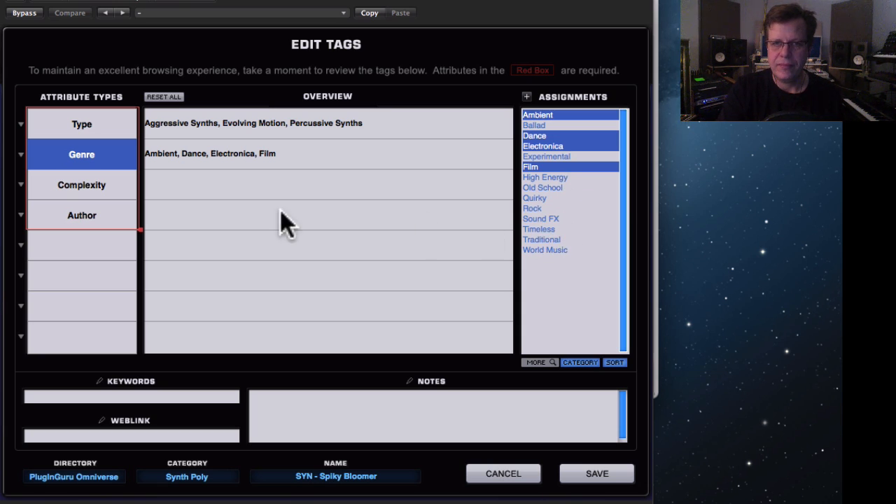
Tag the patch's Complexity as Level 2 - Medium and assign the patch creator's name as Author
left_click(126, 185)
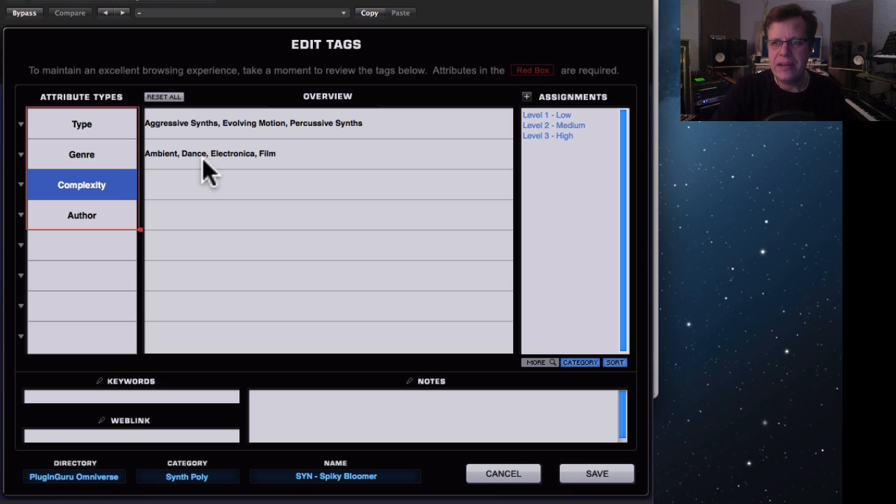
left_click(558, 127)
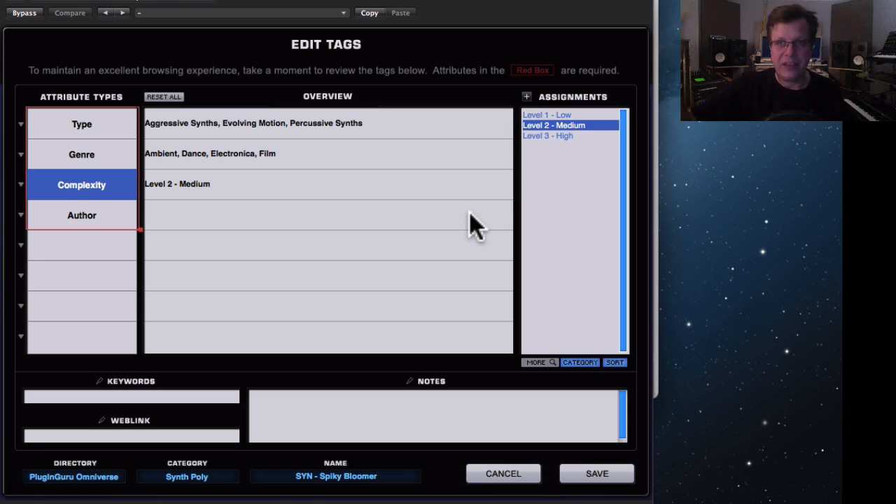
left_click(74, 216)
left_click(561, 156)
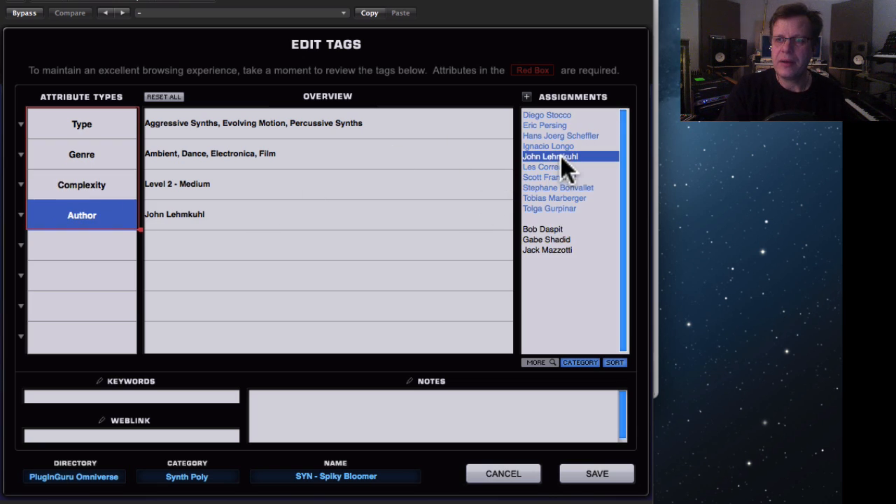
left_click(377, 397)
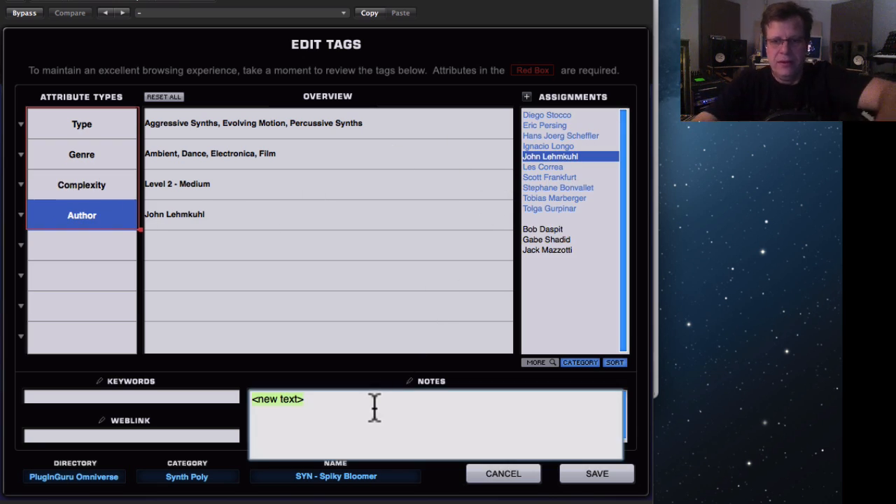
type("Cool Patche")
key("BackSpace")
key("BackSpace")
type("Made in the Y")
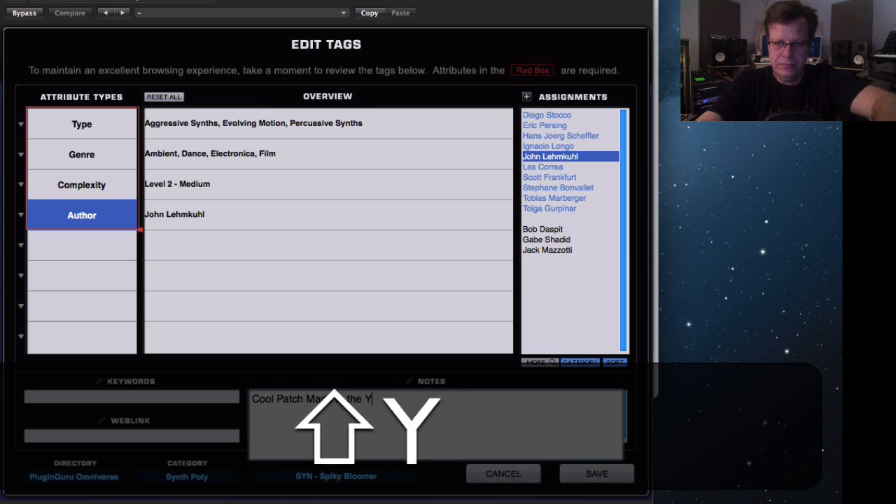
key("BackSpace")
key("BackSpace")
key("BackSpace")
key("BackSpace")
key("BackSpace")
key("BackSpace")
key("BackSpace")
key("BackSpace")
key("BackSpace")
key("BackSpace")
key("BackSpace")
key("BackSpace")
key("BackSpace")
key("BackSpace")
key("BackSpace")
key("BackSpace")
key("BackSpace")
key("BackSpace")
key("BackSpace")
key("BackSpace")
key("BackSpace")
Enter "Cool Pluky Synth with Mod Wheel doing fun things." as the patch's notes
type("Co")
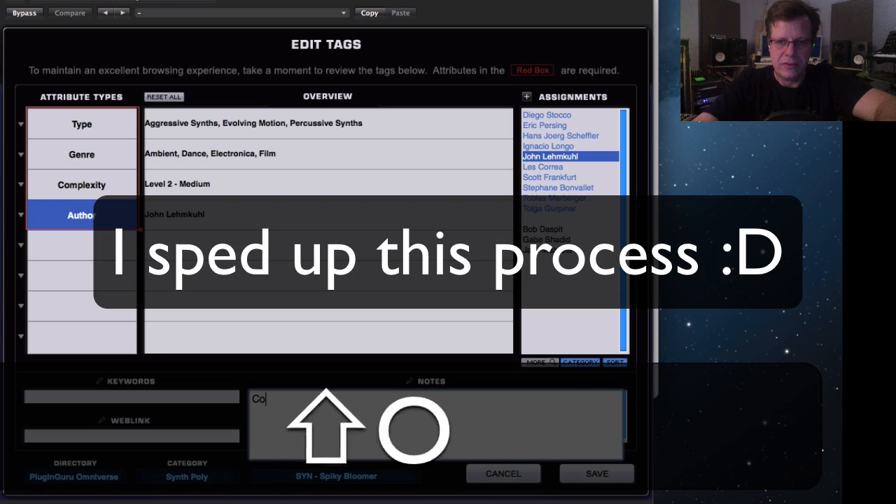
type("ol Pluky Synth with Mod Wheel doing fun ti")
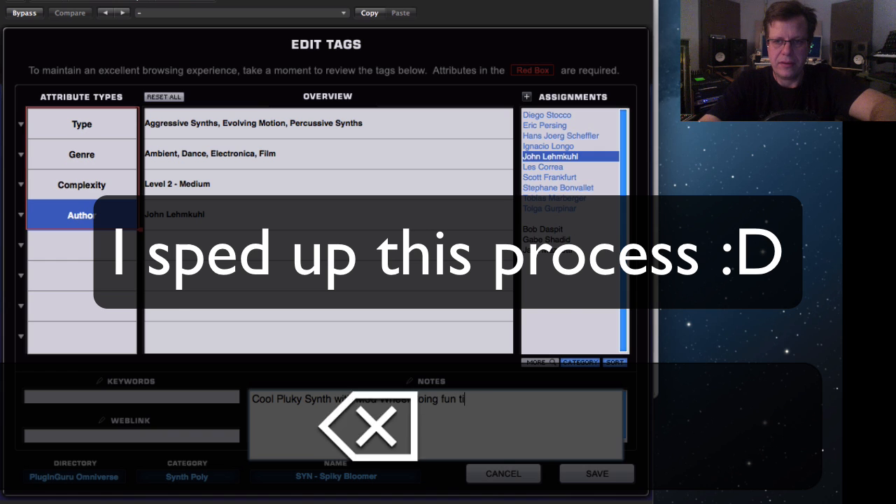
key("BackSpace")
type("hings.")
Enter "PlugInGuru Omniverse" as the patch's keywords
left_click(176, 398)
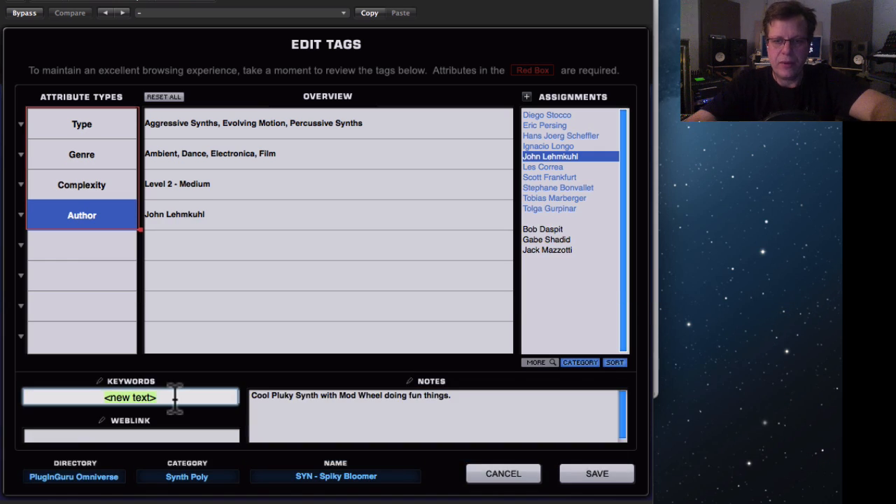
type("PlugInGuru Omnisphere")
key("BackSpace")
key("BackSpace")
key("BackSpace")
key("BackSpace")
key("BackSpace")
key("BackSpace")
type("verse")
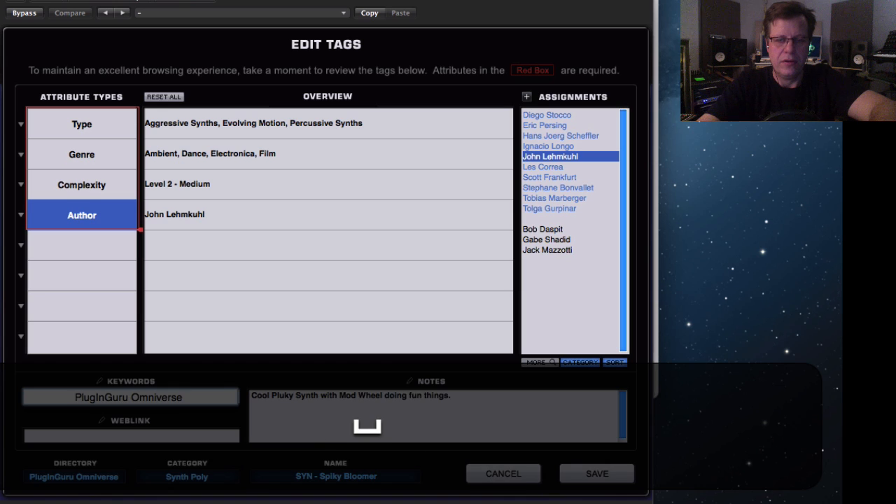
key("Tab")
type("www.PlugInGuru.")
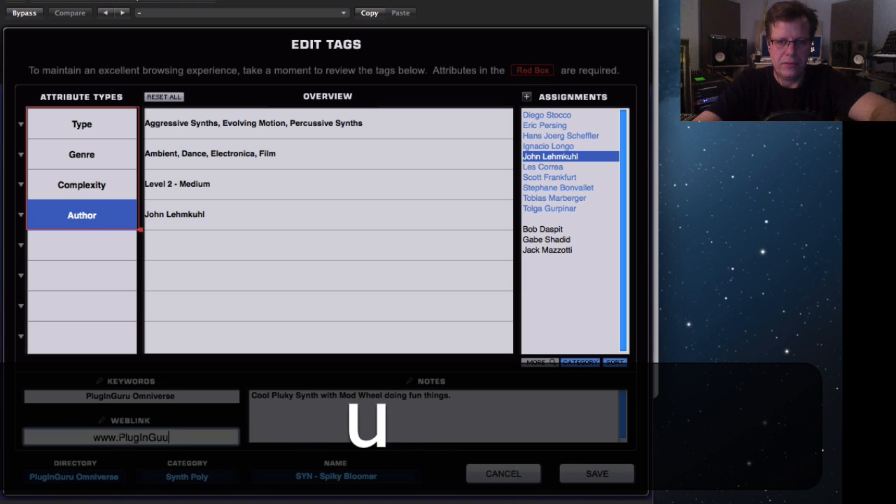
type("com")
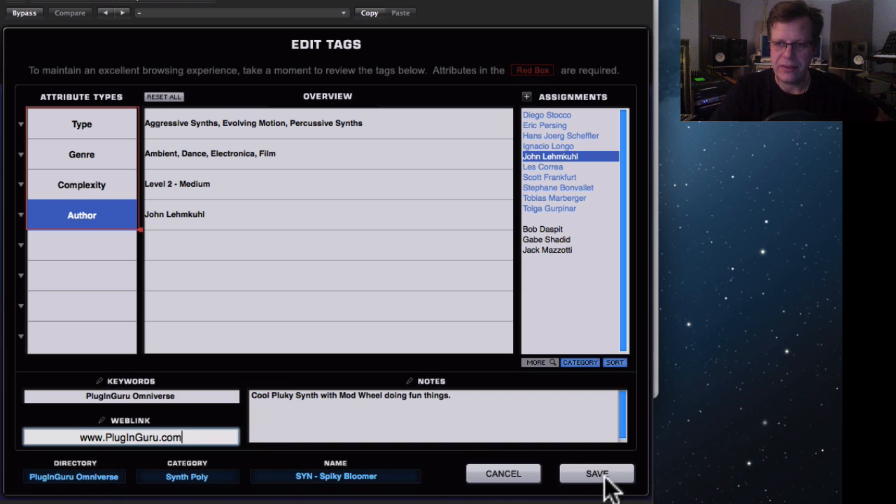
left_click(607, 477)
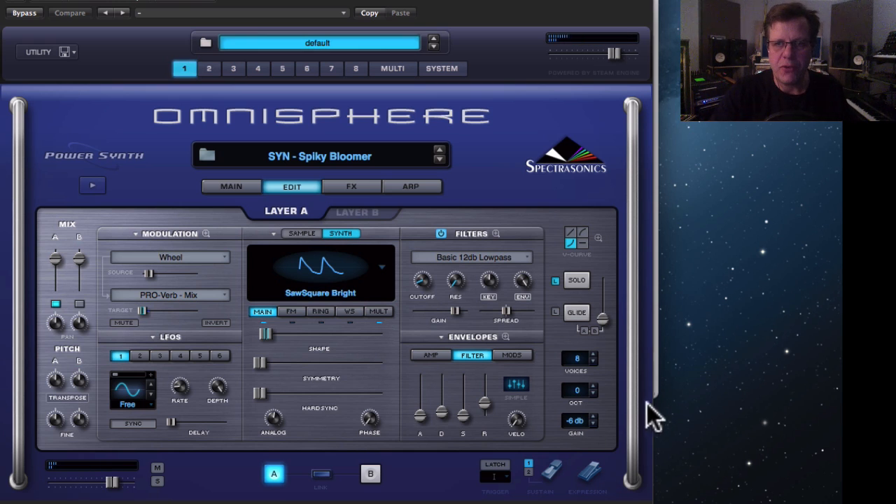
Change BPM Delay's delay time to 1/8 in layer A's effects rack and quick-save the patch over the current version
left_click(352, 189)
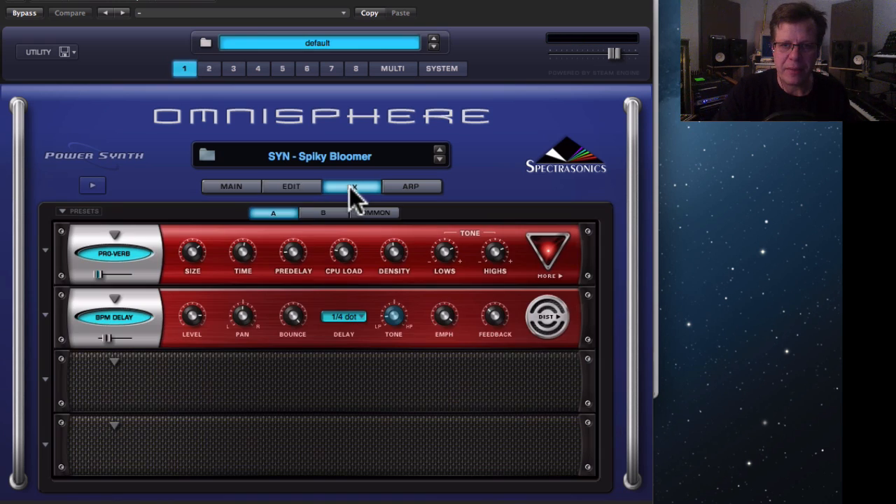
left_click(342, 315)
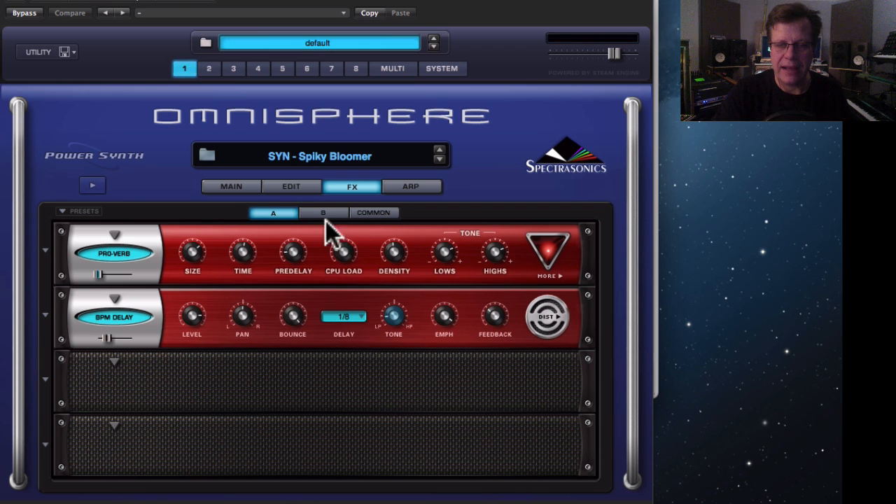
left_click(64, 53)
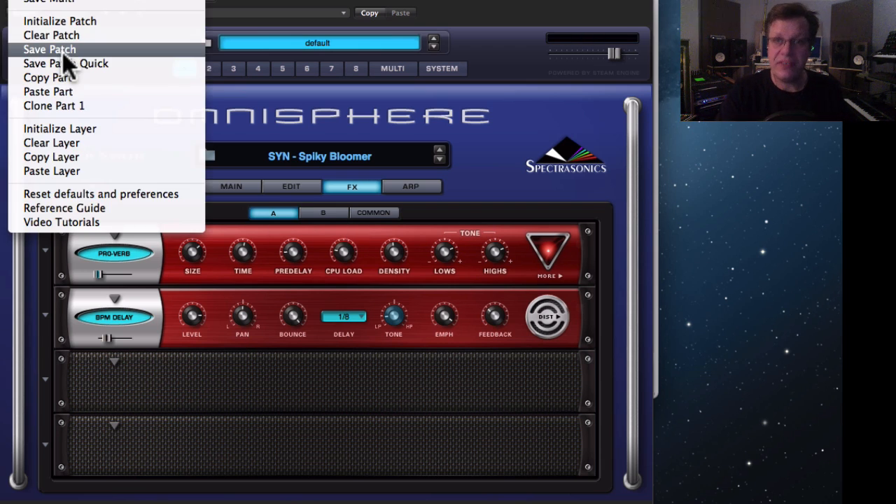
left_click(90, 62)
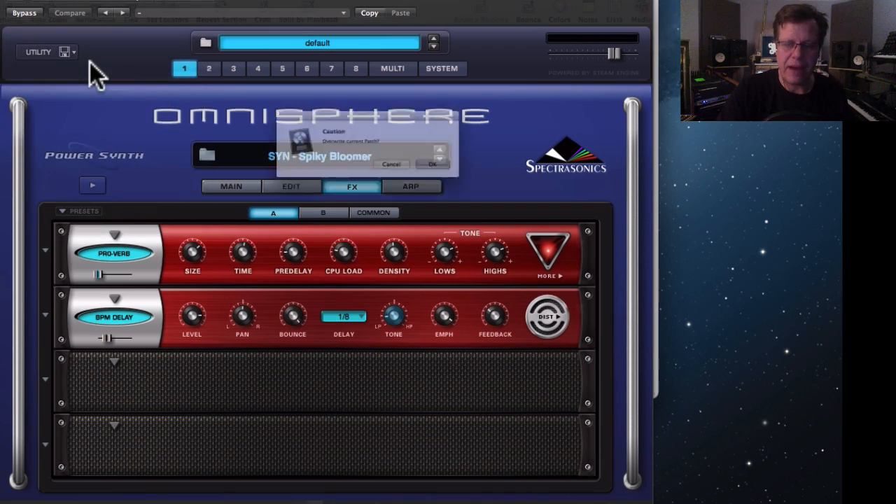
key("Return")
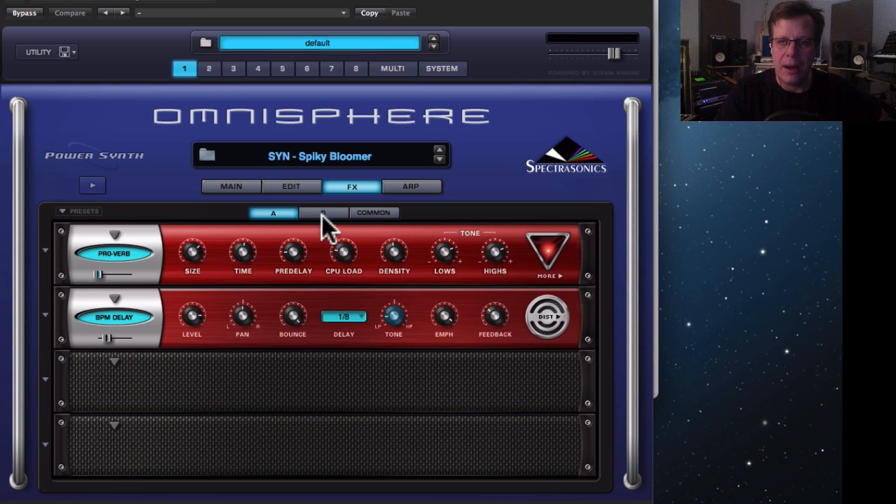
Raise the filter envelope's sustain in layer A to 0.38
left_click(287, 186)
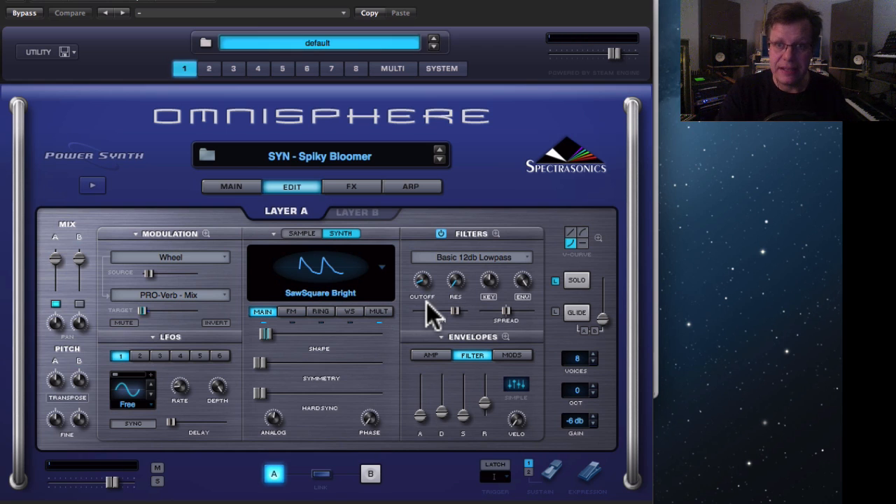
left_click_drag(463, 414, 468, 395)
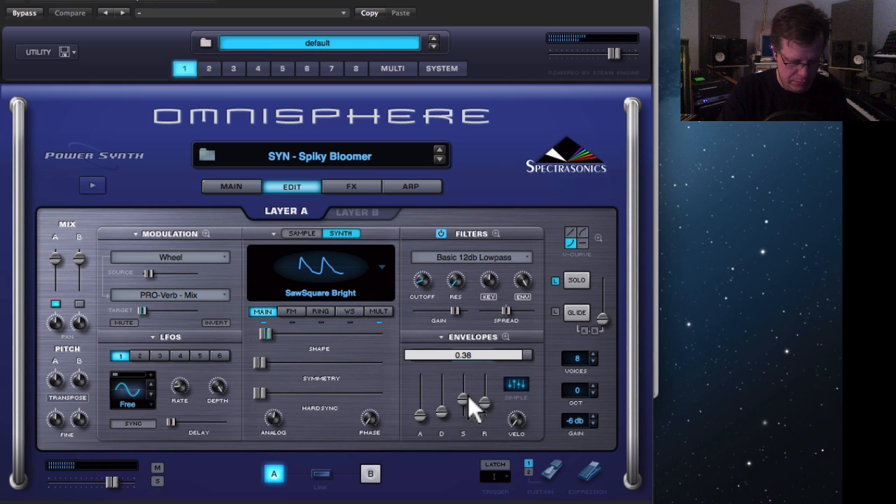
Set BPM Delay's feedback to 0.165, its delay time to 1/16 and its mix to about 4.35% in layer A's effects
left_click(362, 184)
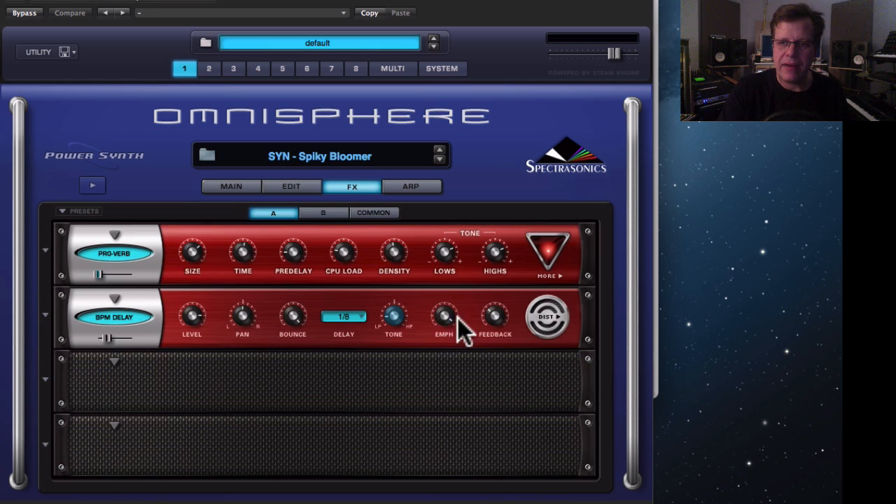
left_click_drag(494, 315, 494, 340)
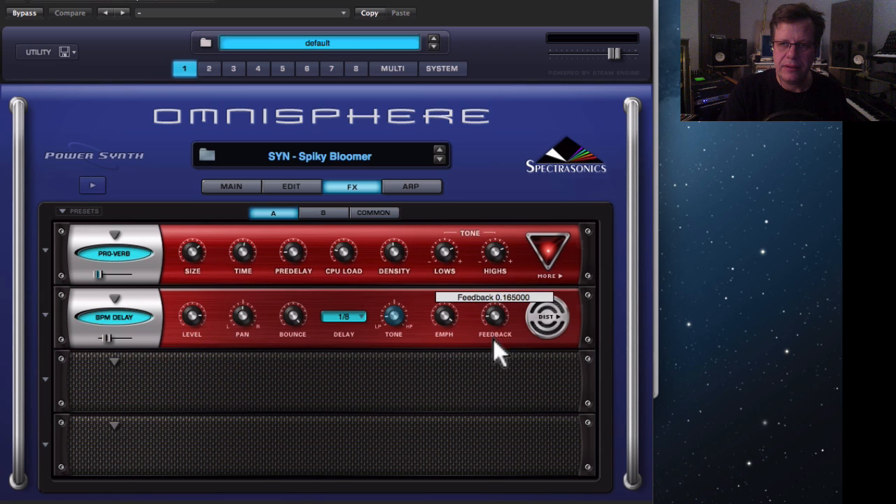
left_click(352, 317)
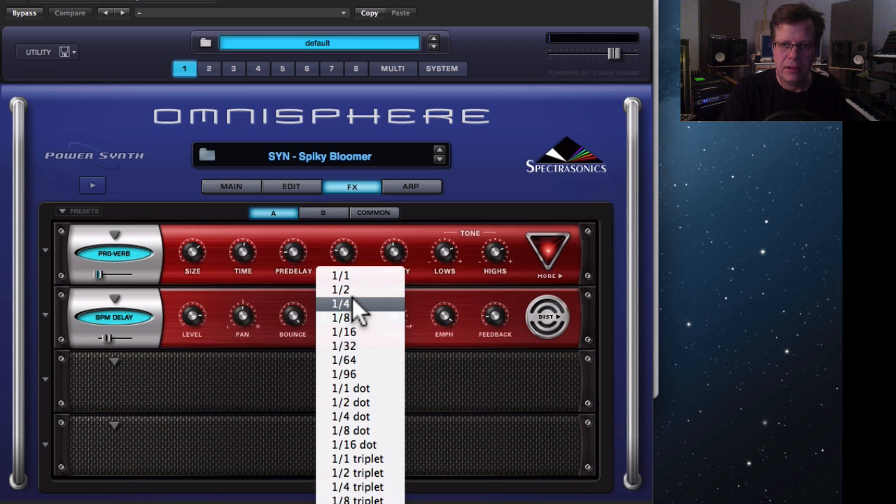
left_click(355, 333)
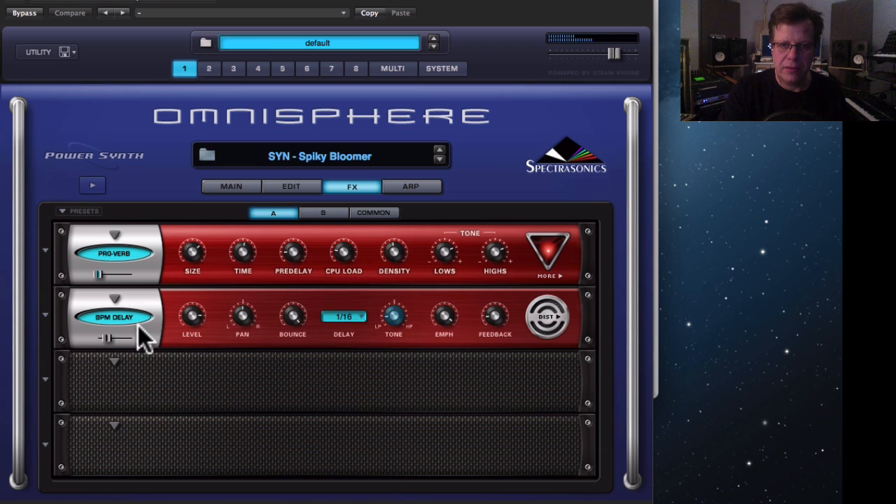
left_click_drag(109, 333, 100, 333)
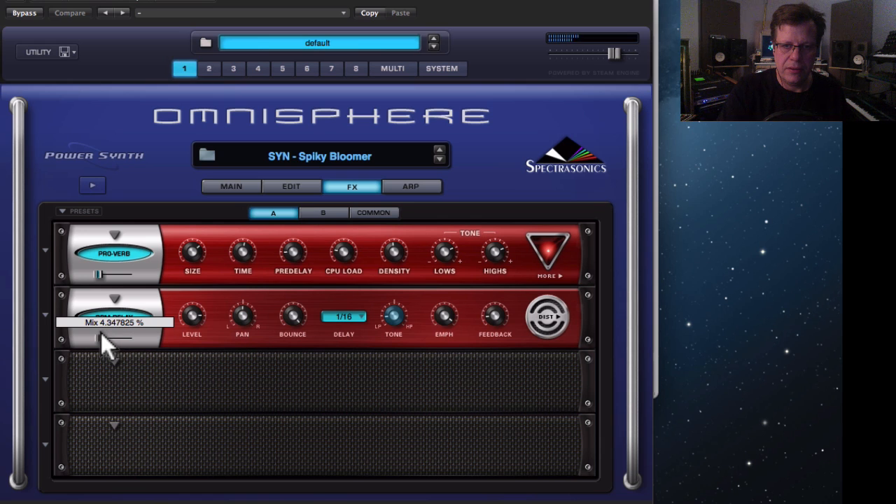
Display the LFO1 to BPM Delay - Tone modulation routing among layer A's edit controls
left_click(287, 187)
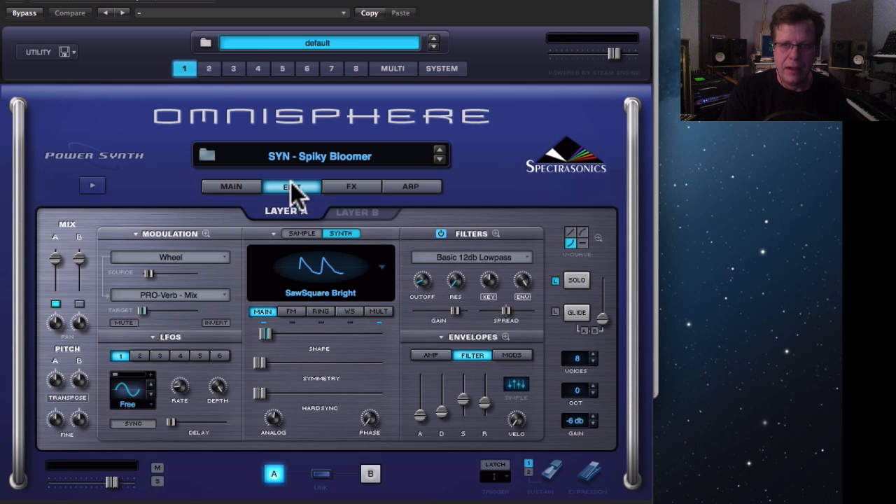
left_click(175, 235)
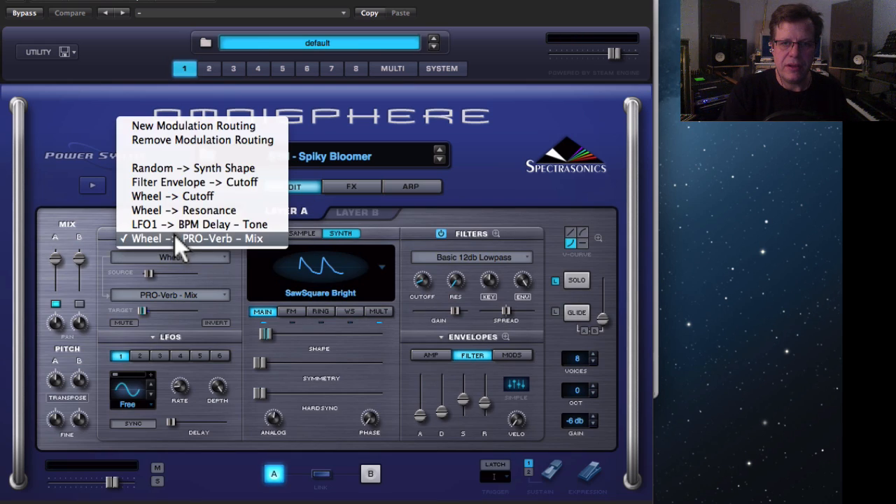
left_click(184, 225)
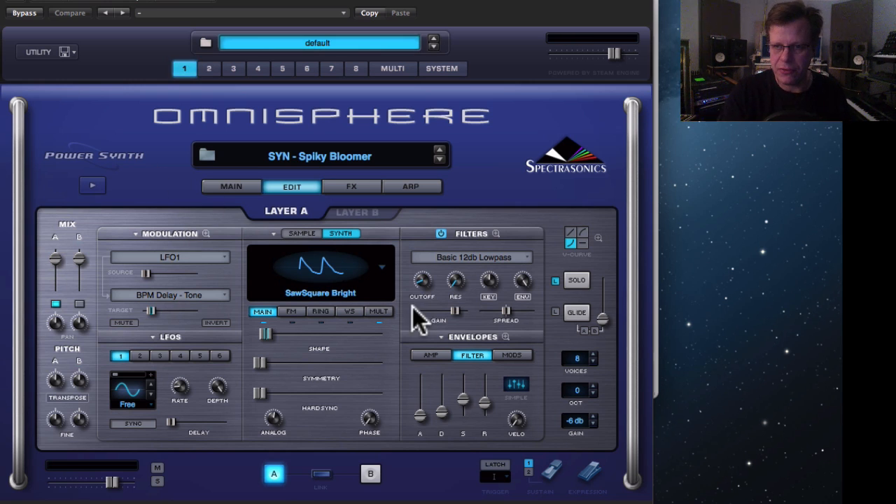
Turn on Solo and Glide for the patch, enable legato for the glide, and raise the glide amount slightly
left_click(582, 280)
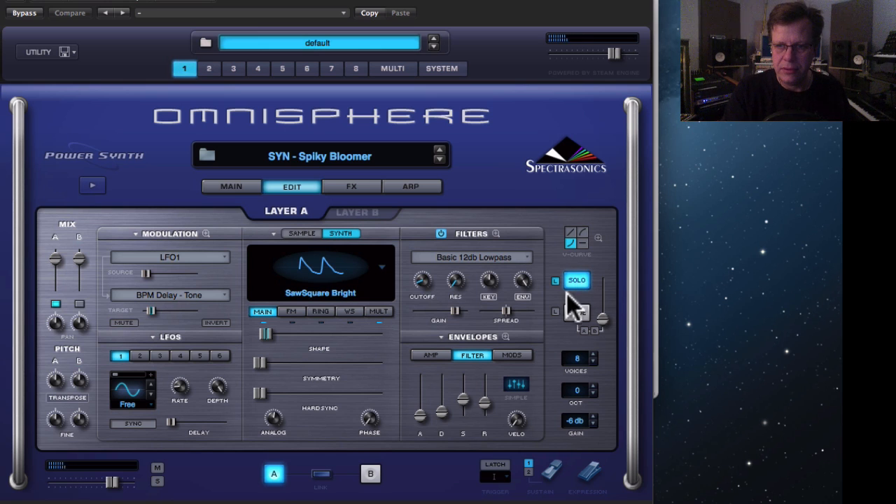
left_click(558, 308)
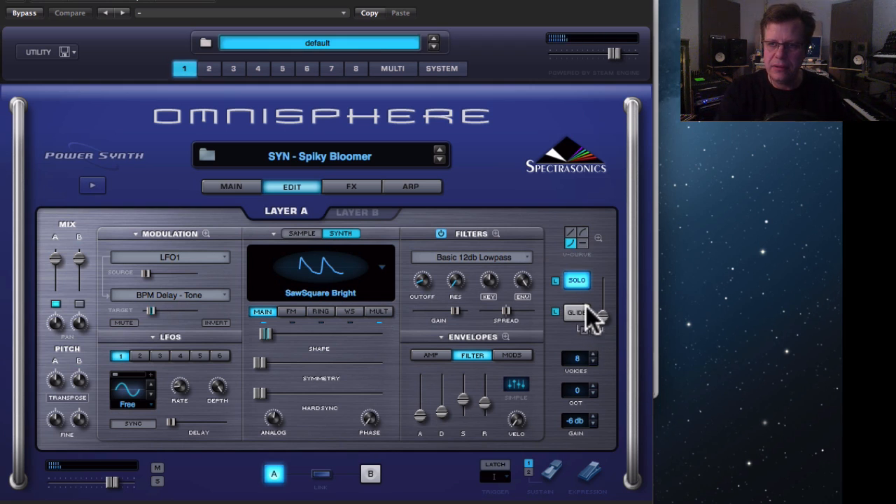
left_click(586, 315)
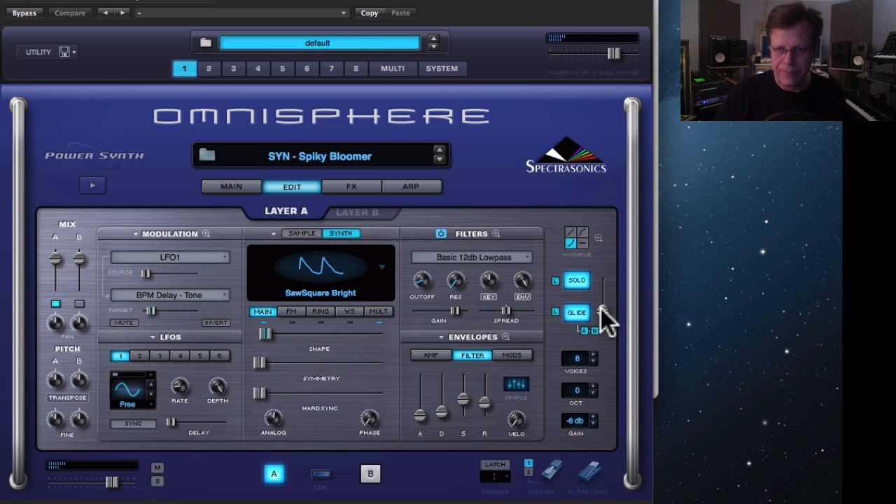
Turn on layer A's wave shaper, compare the sound with it bypassed, and lower its mix to a little over half
left_click(352, 309)
left_click(259, 338)
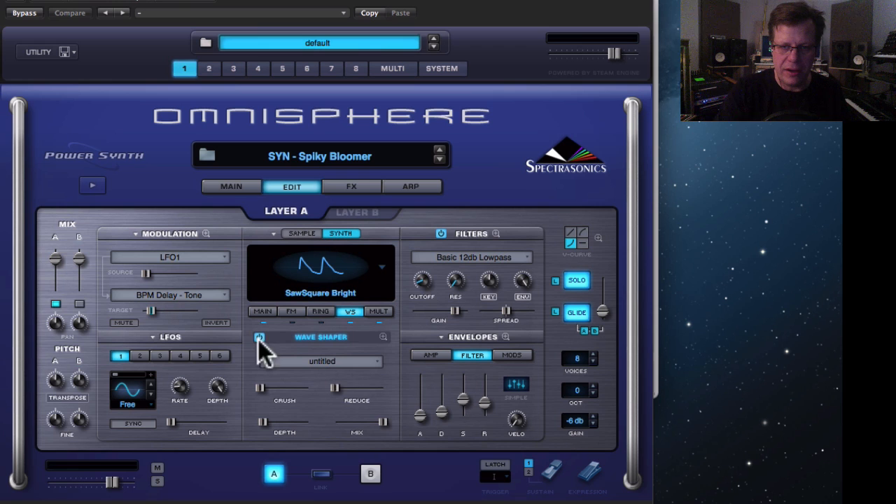
left_click_drag(336, 383, 338, 382)
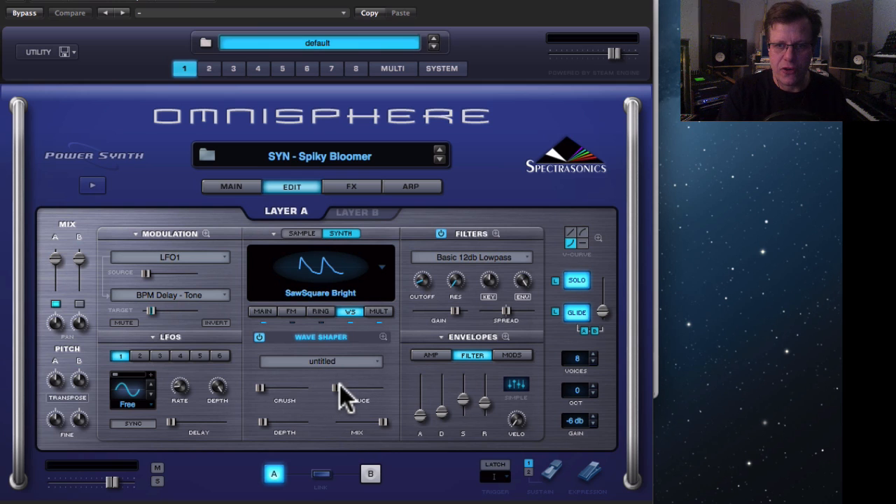
mouse_move(338, 387)
left_mouse_down()
mouse_move(384, 390)
mouse_move(338, 389)
left_mouse_up()
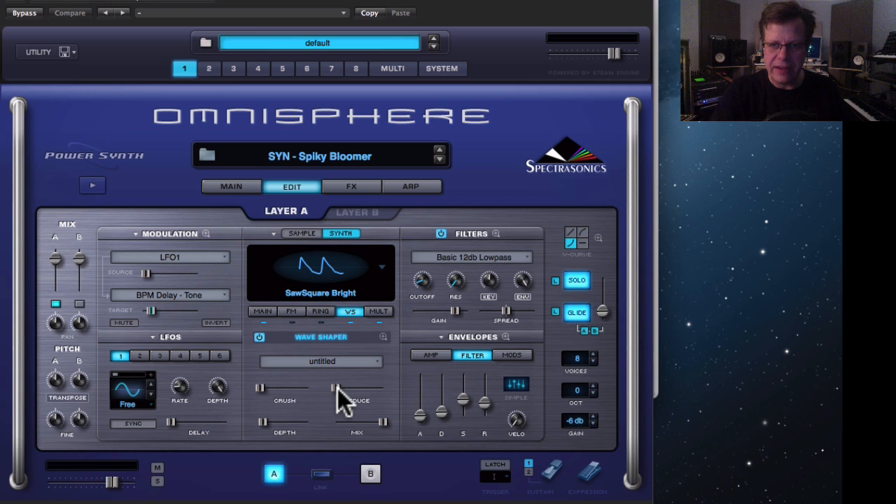
left_click(338, 389)
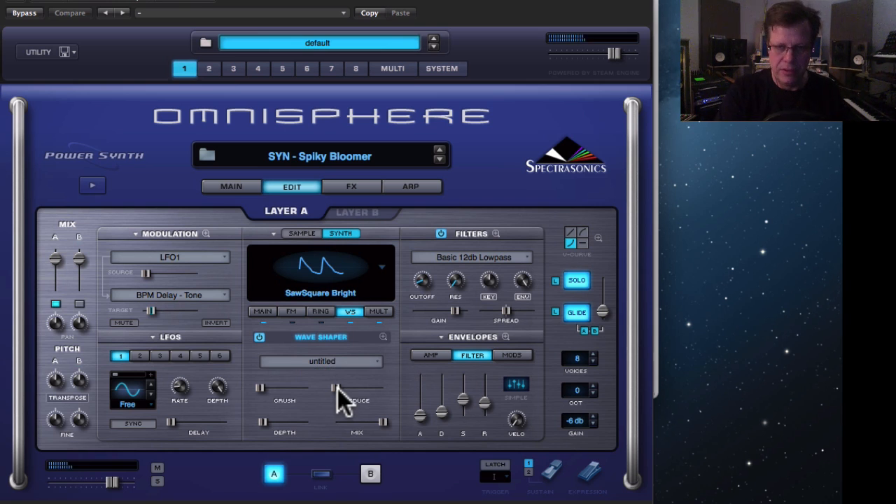
left_click(259, 338)
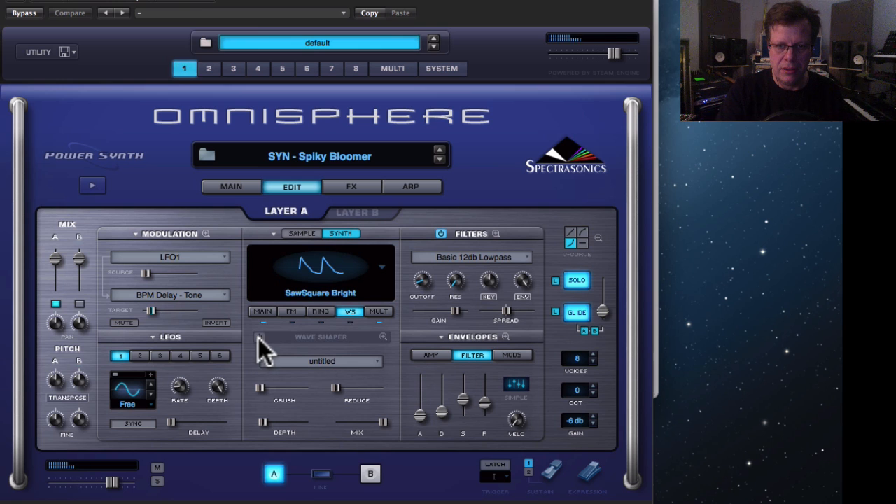
left_click(259, 338)
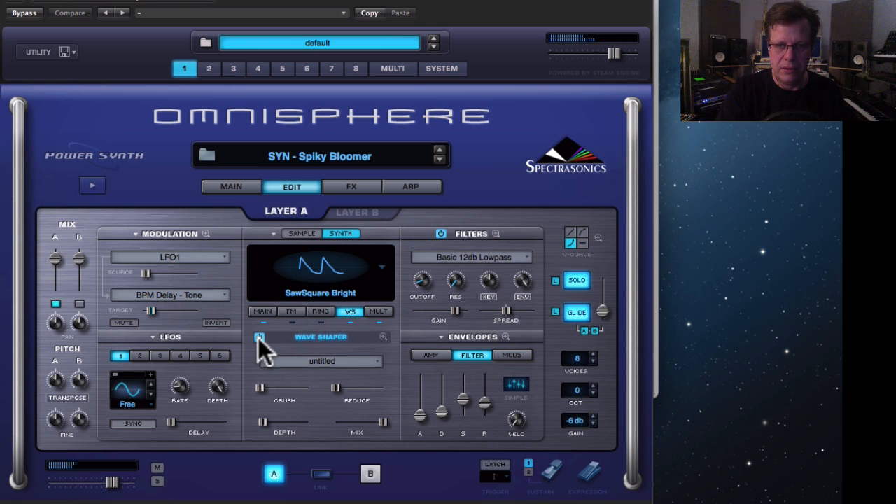
left_click(382, 419)
left_click_drag(323, 421, 362, 422)
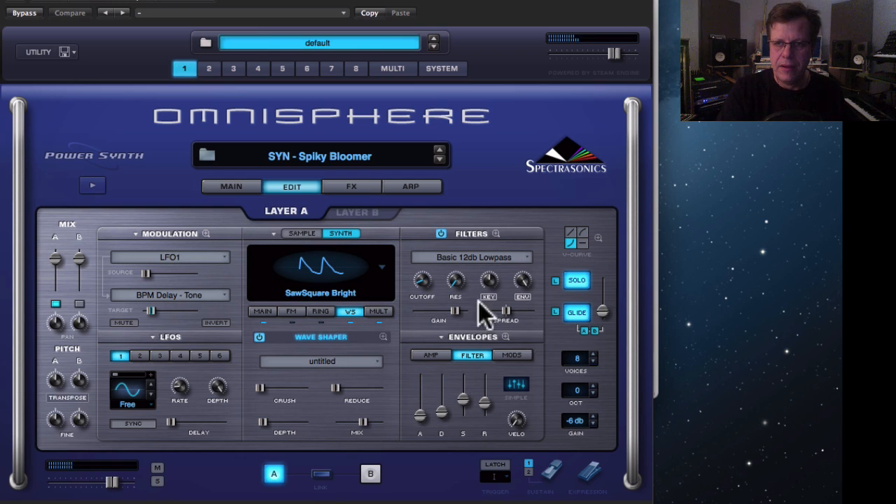
Set layer A's unison octave to -1 and raise the filter envelope's attack slightly
left_click(379, 312)
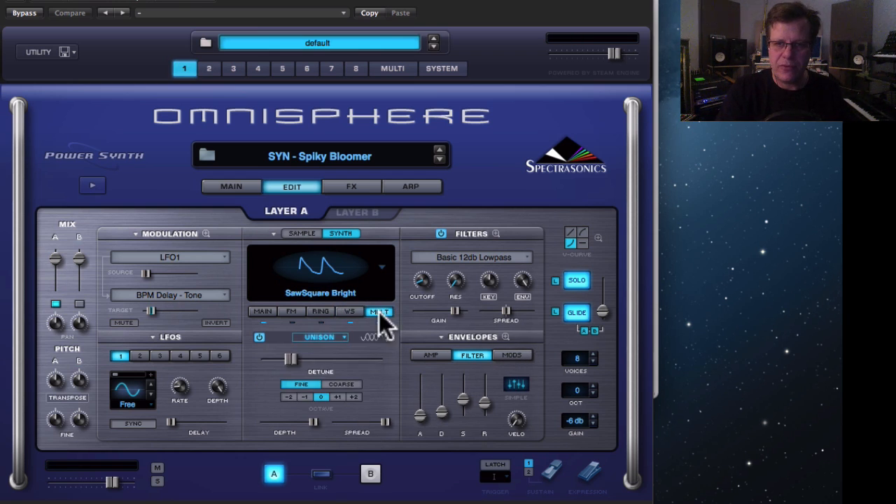
left_click(306, 396)
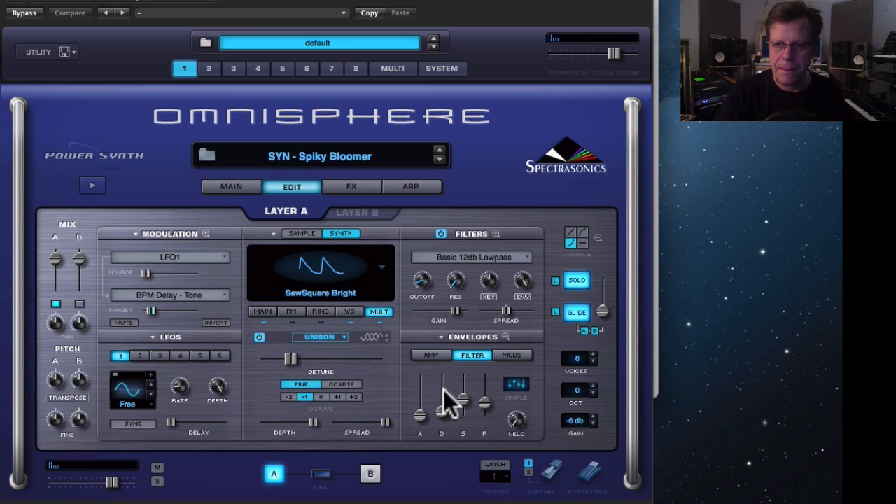
left_click_drag(420, 415, 422, 412)
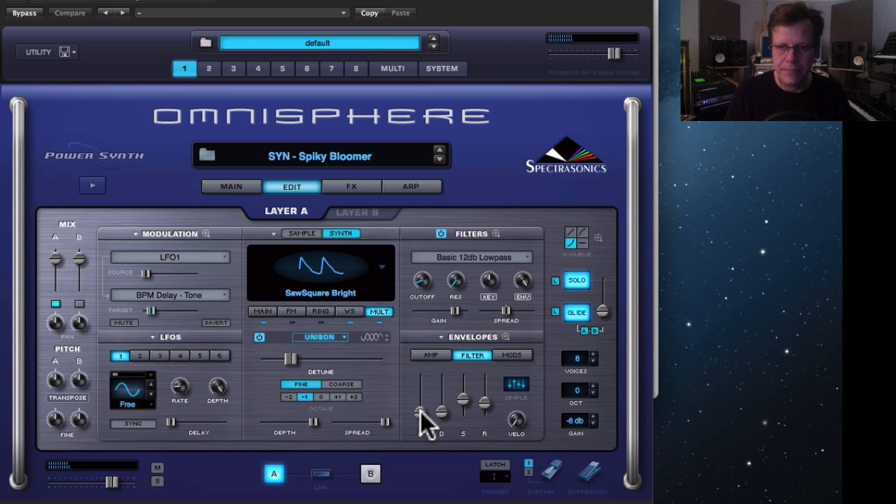
Add a point after the peak of layer A's filter envelope in the enlarged envelope view and lower it slightly
left_click(505, 337)
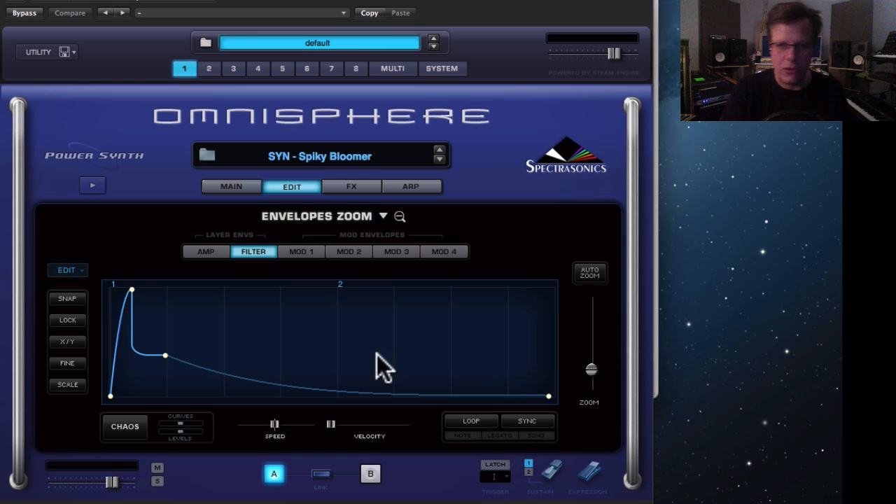
right_click(142, 353)
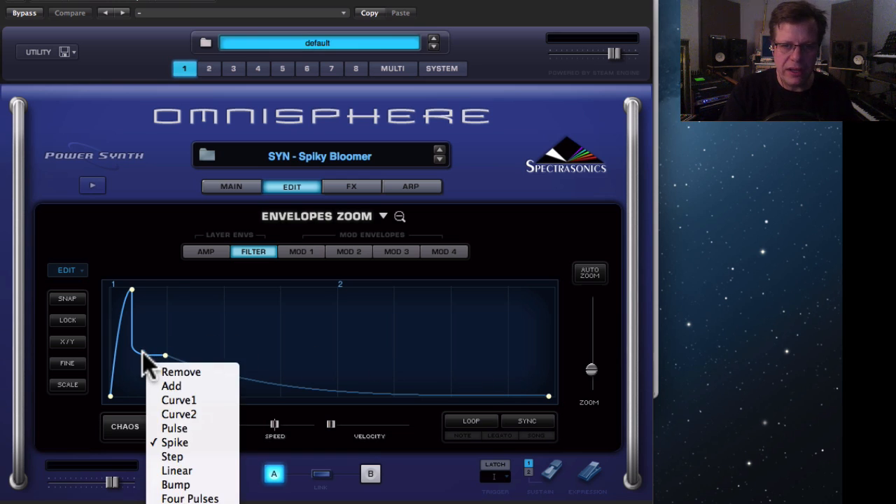
left_click(180, 384)
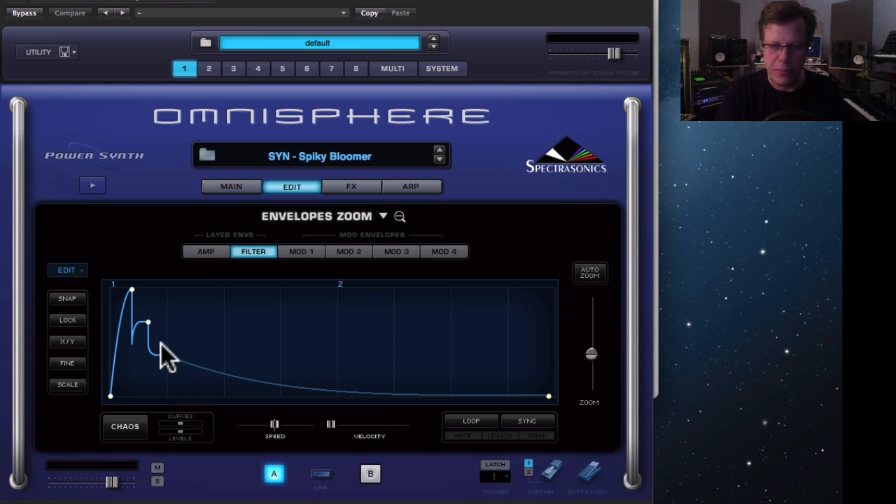
mouse_move(148, 322)
left_mouse_down()
mouse_move(165, 334)
mouse_move(150, 330)
left_mouse_up()
Lock the envelope point spacing, move the added point out to about beat 2 at a lower level, and make the following segment Curve1
left_click(63, 320)
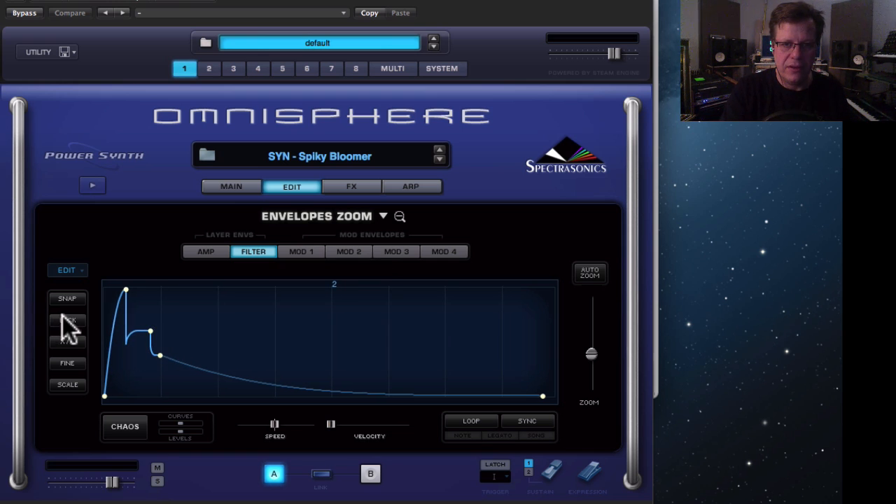
left_click_drag(149, 332, 331, 373)
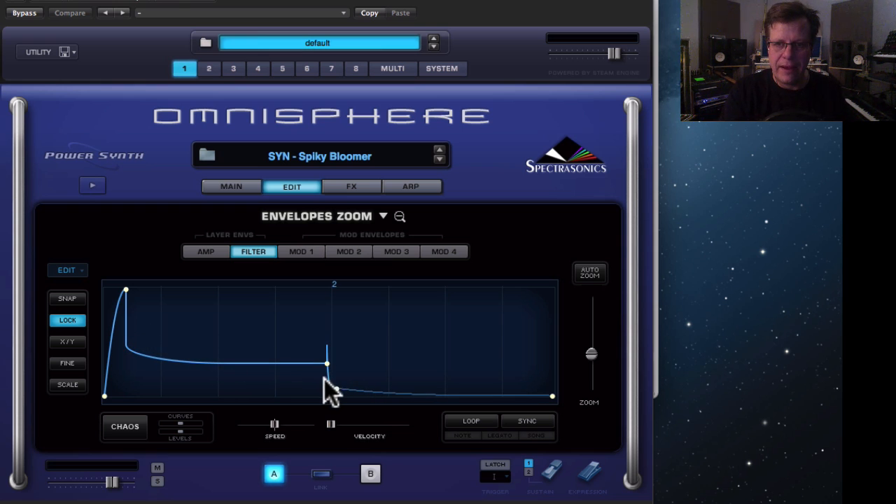
right_click(328, 377)
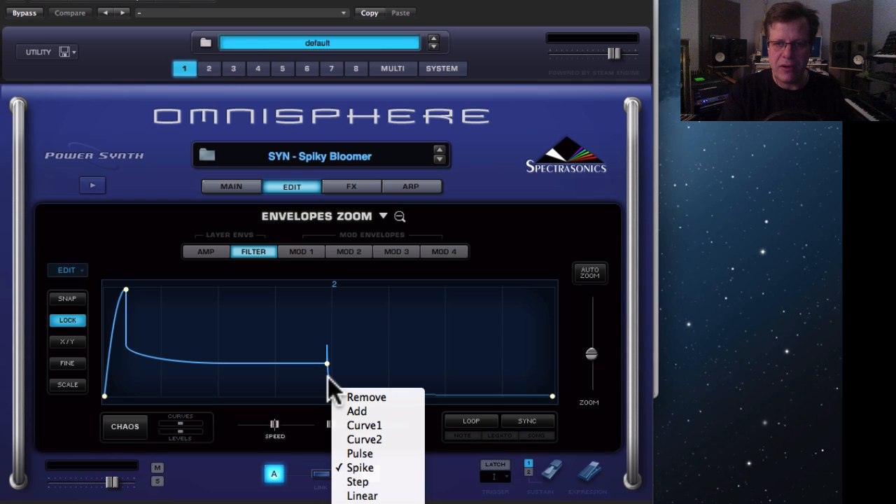
left_click(385, 427)
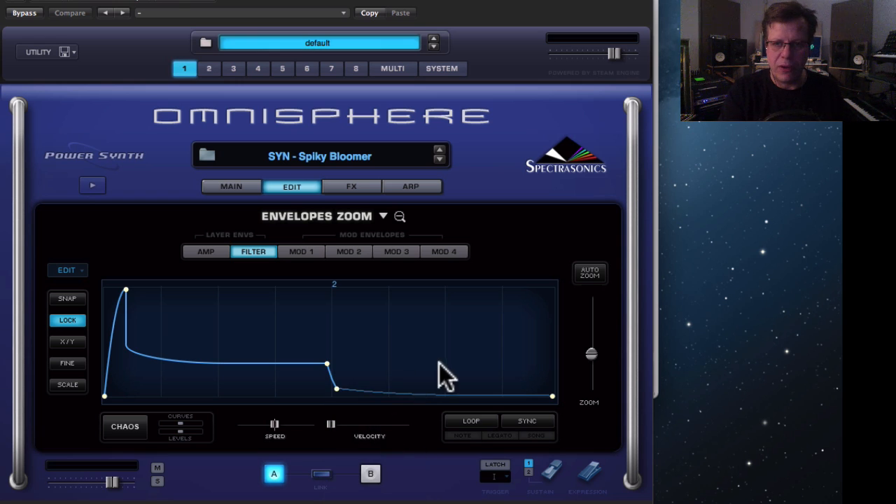
Stretch the filter envelope's third segment to zero level a little past beat 7 and bend its curve downward
left_click_drag(597, 354, 594, 351)
left_click_drag(594, 367, 594, 333)
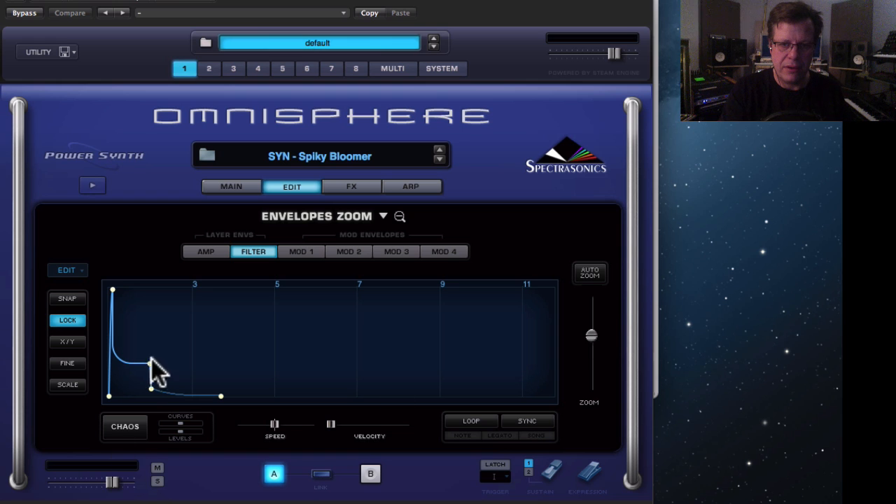
left_click_drag(152, 388, 377, 397)
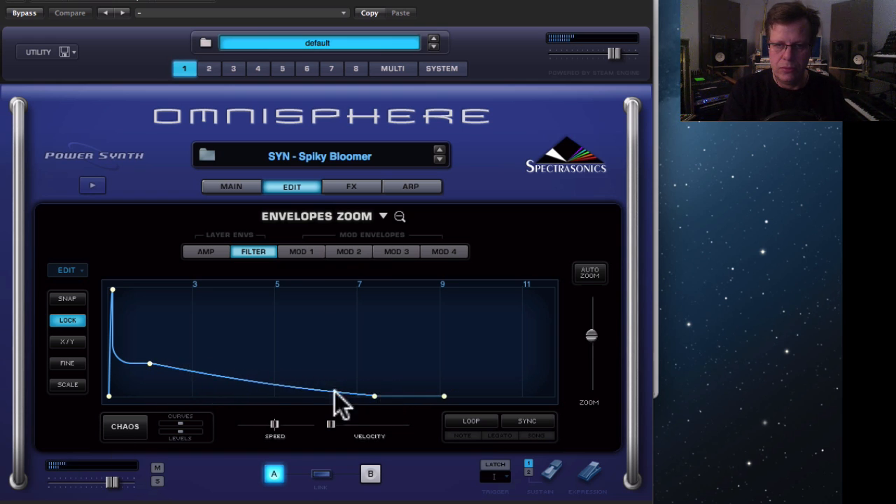
left_click_drag(257, 378, 256, 393)
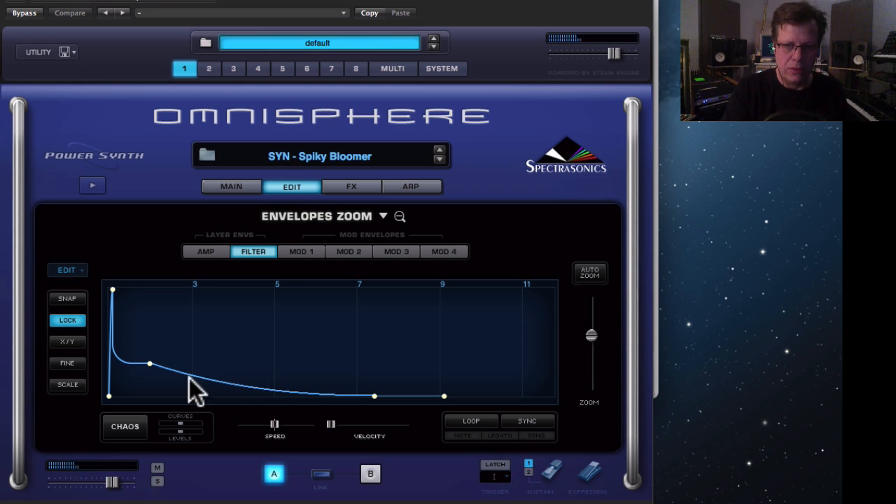
Pull the added filter envelope point back close to the initial peak and lower its level slightly
mouse_move(151, 363)
left_click_drag(150, 363, 119, 364)
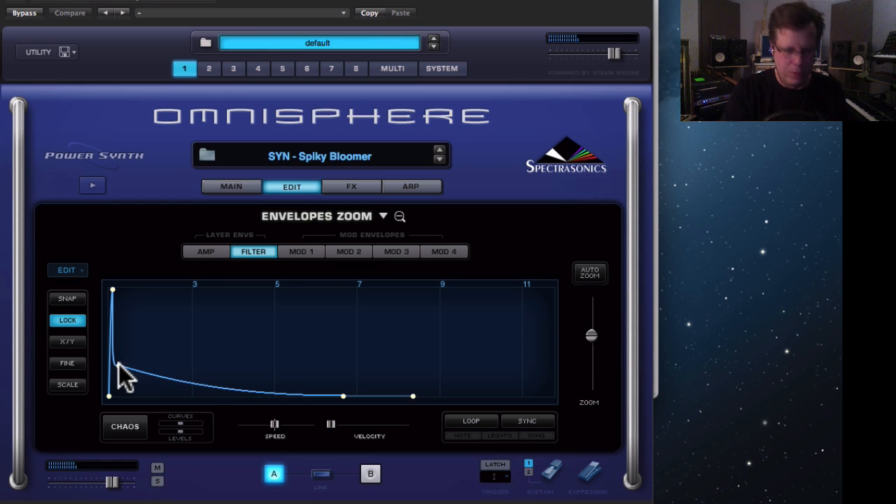
left_click_drag(117, 363, 116, 369)
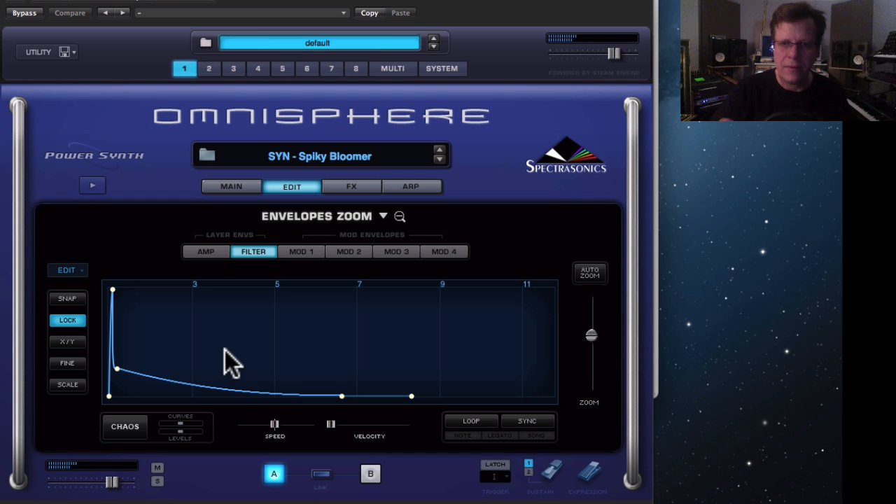
Switch layer A off and layer B on, and set layer B's oscillator to Synth mode with the Sine waveform
left_click(287, 189)
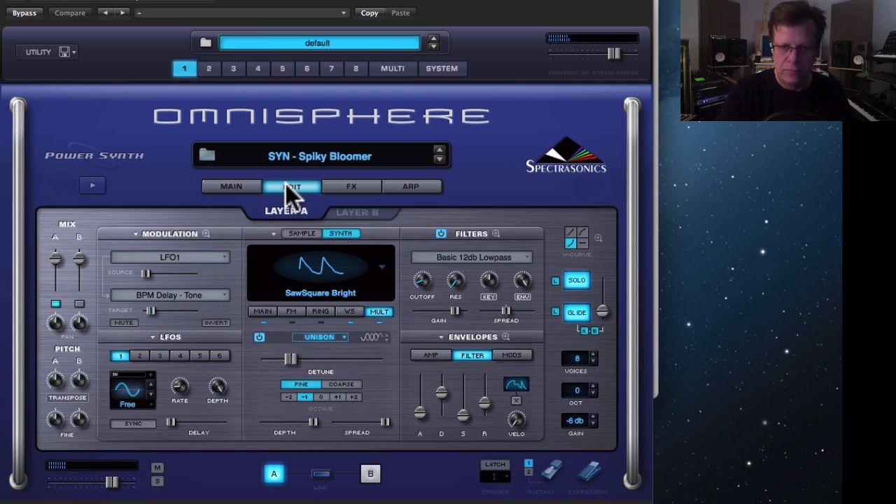
left_click(56, 305)
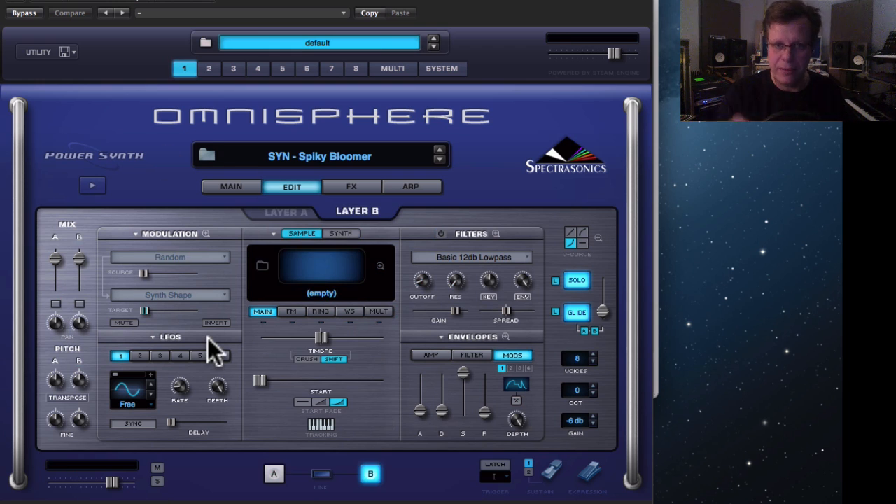
left_click(78, 302)
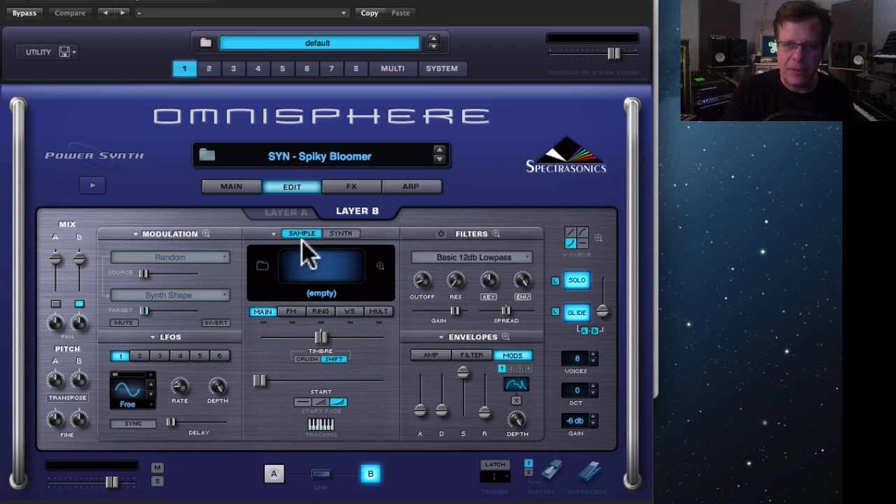
left_click(343, 234)
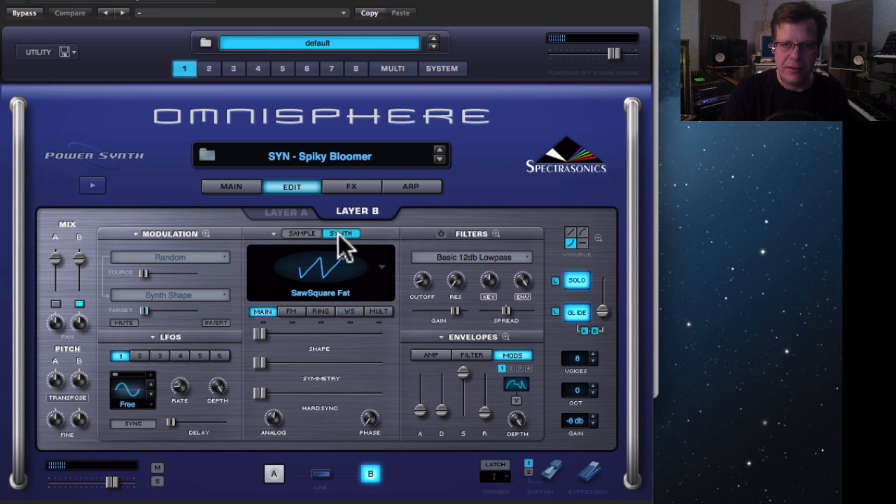
left_click(338, 279)
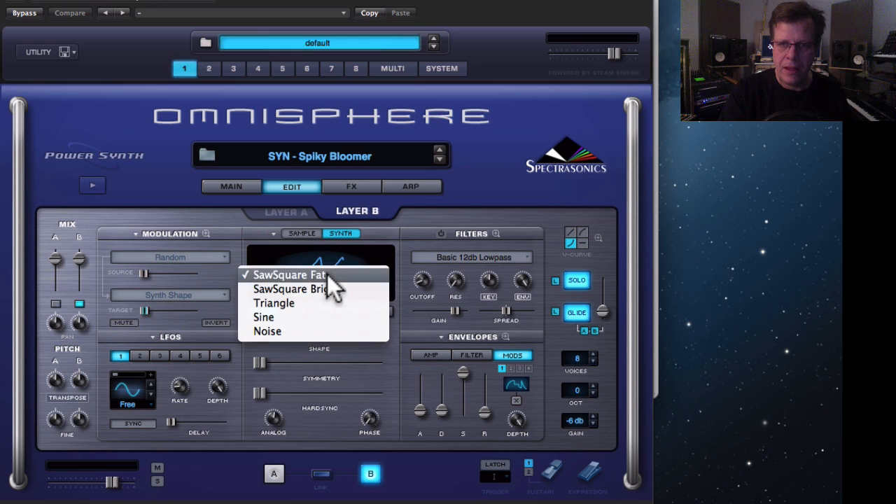
left_click(323, 315)
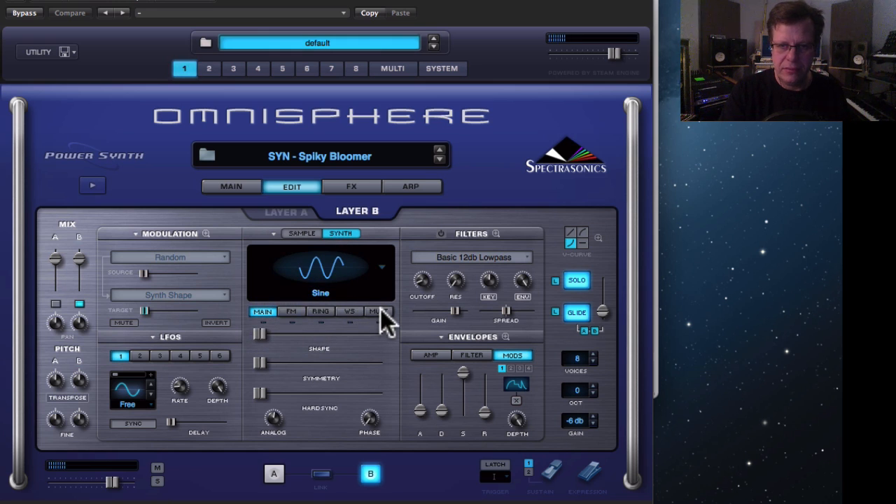
Set the attack of layer B's amp envelope to 0.05 sec
left_click_drag(419, 411, 420, 411)
left_click(425, 356)
left_click(420, 411)
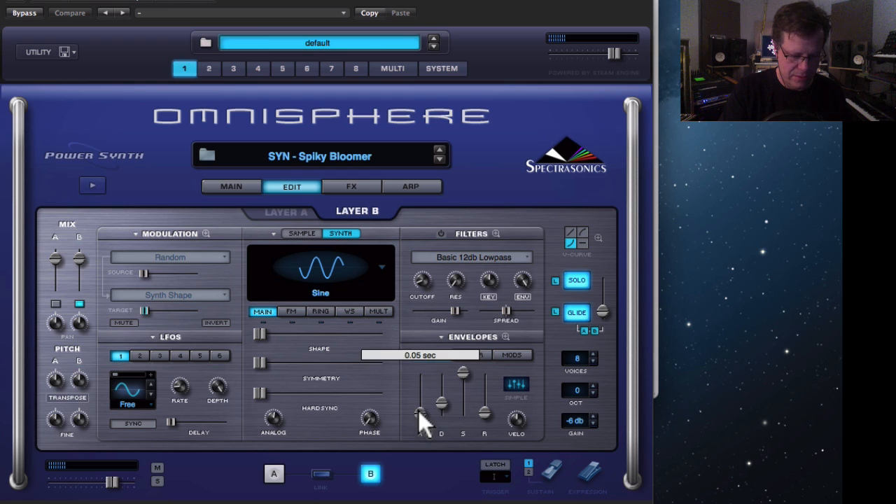
Lengthen layer B's amp envelope release slightly, and enable its oscillator's multi section in Harmonia mode
left_click_drag(485, 414, 486, 409)
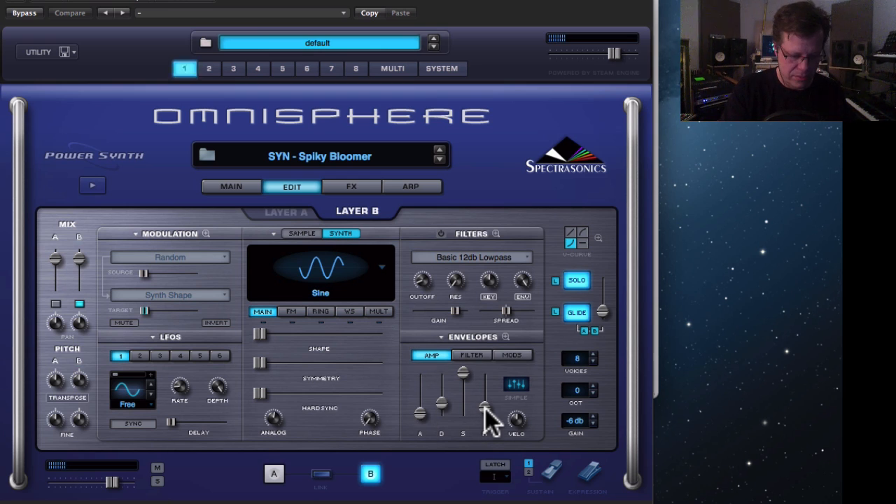
left_click(382, 313)
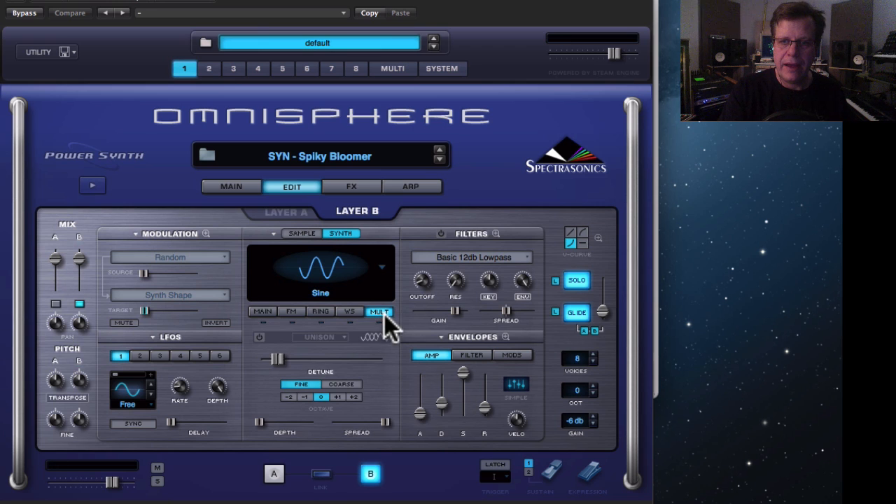
left_click(259, 336)
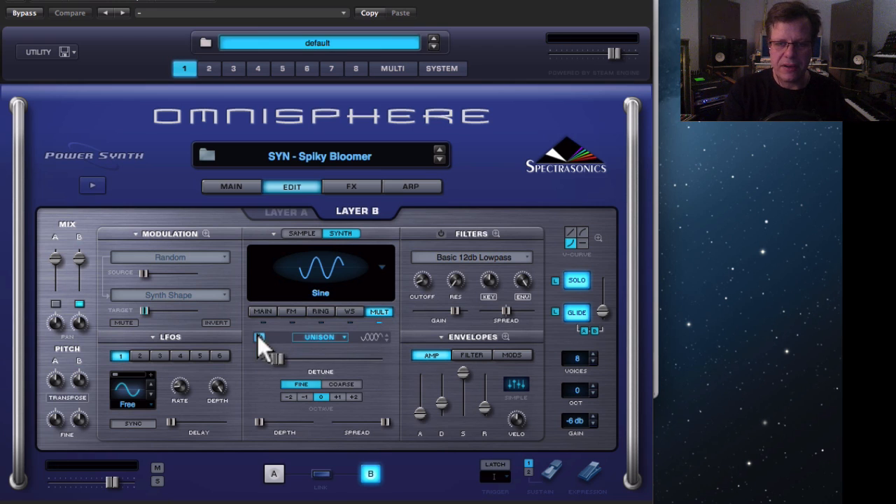
left_click(297, 339)
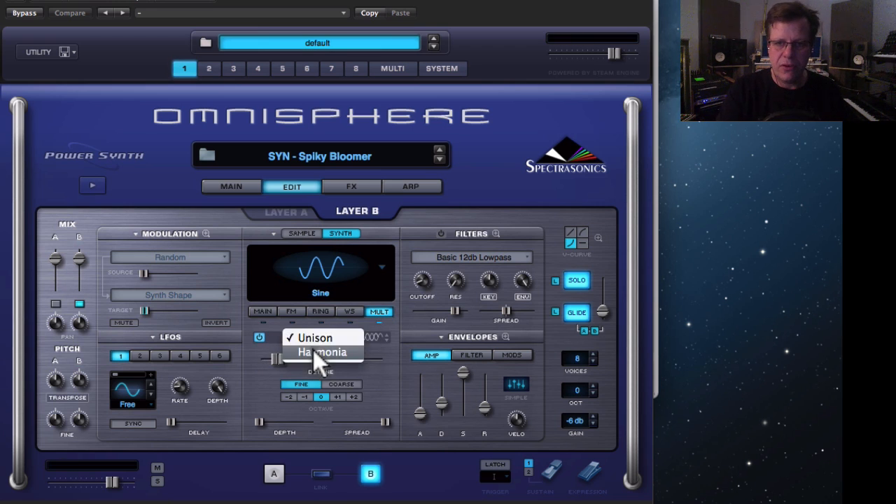
left_click(313, 350)
Turn on Harmonia voices 3 and 4 of layer B, setting voice 2's pitch to +14 and voice 4's to -12
left_click(264, 405)
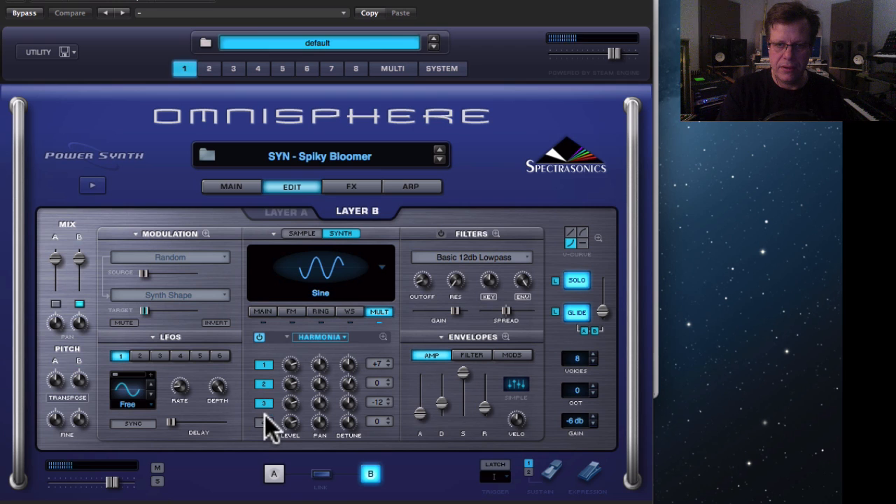
left_click(265, 423)
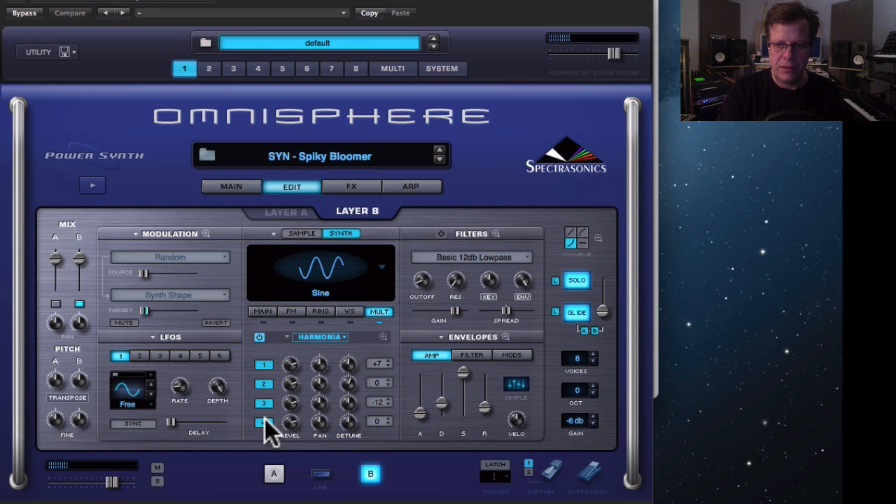
left_click(378, 384)
scroll(384, 399, "down", 6)
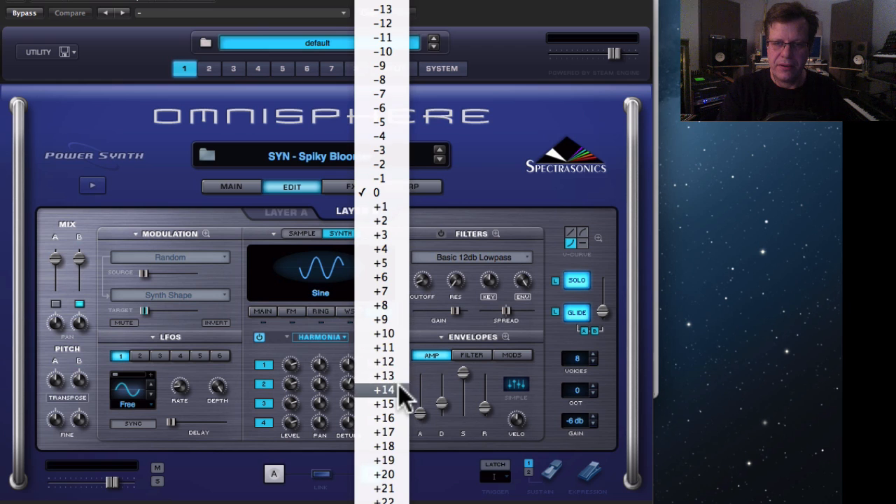
left_click(398, 384)
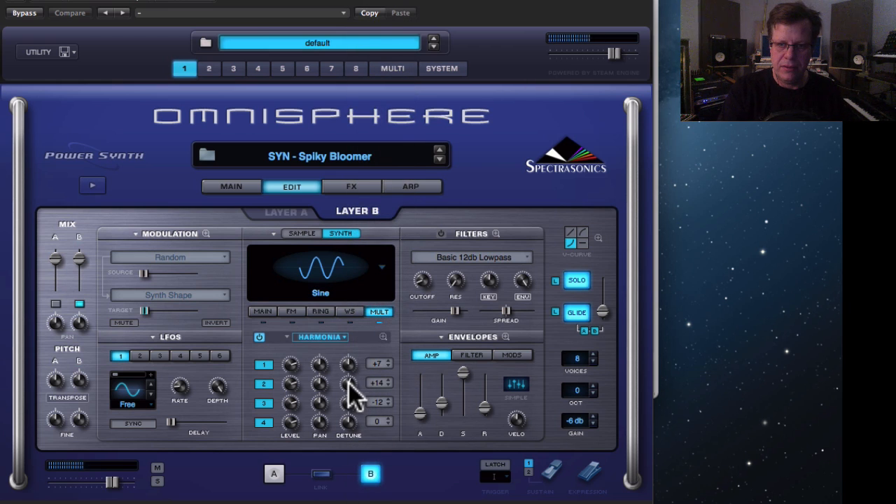
left_click(379, 420)
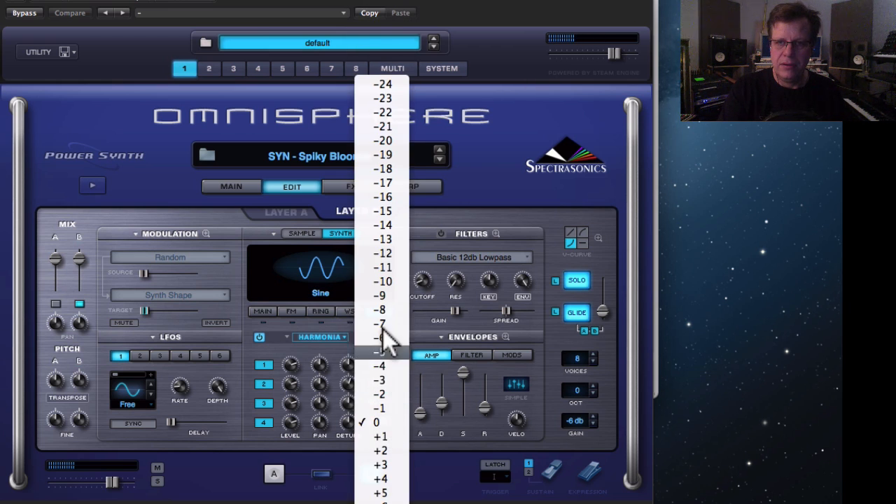
left_click(391, 253)
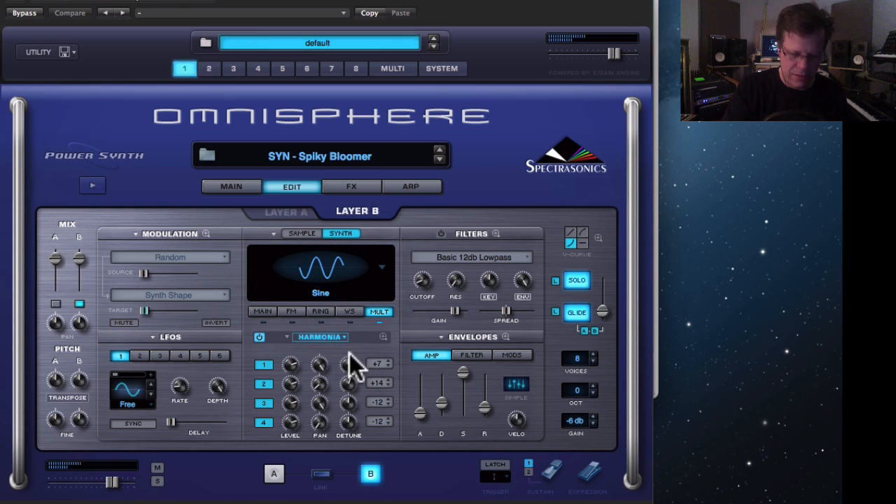
Switch layer A back on and lower layer B's level slightly in the mix
left_click(56, 304)
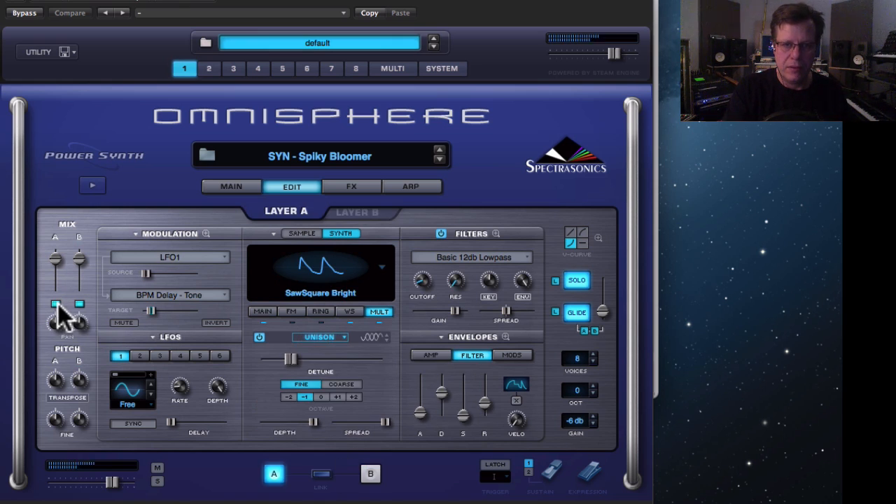
left_click_drag(79, 257, 79, 266)
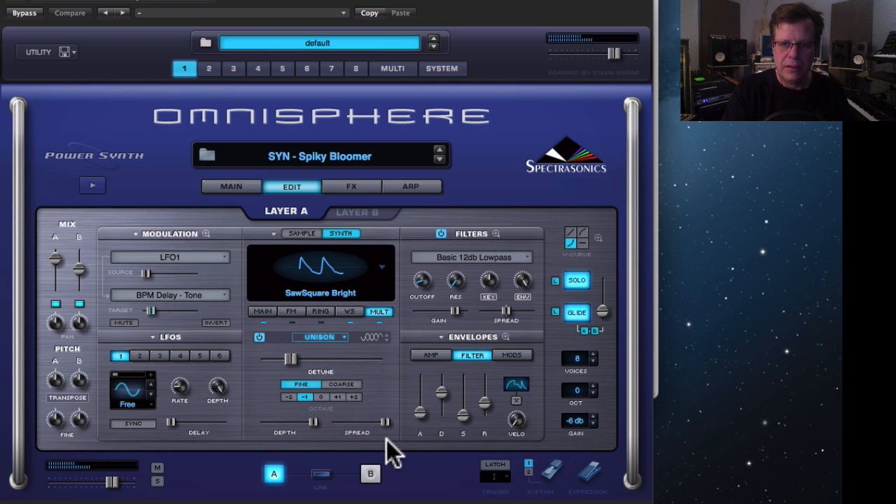
Change layer B's oscillator waveform to SawSquare Fat
left_click(371, 474)
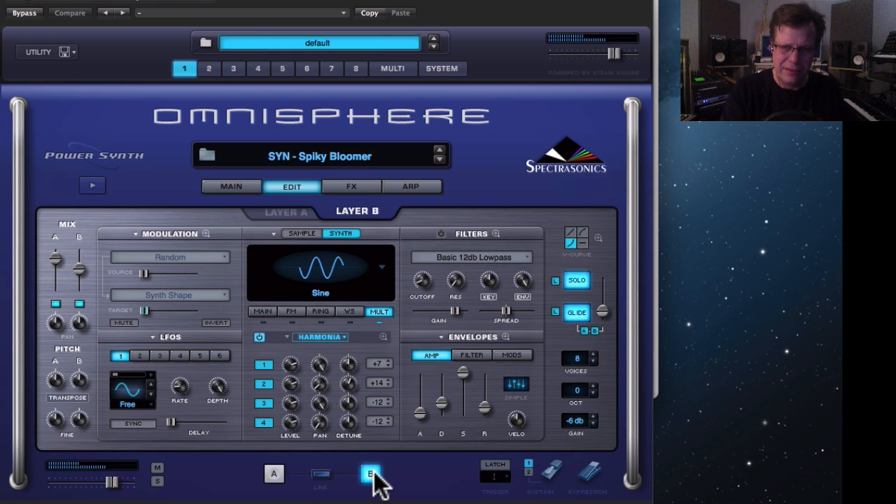
left_click(318, 277)
left_click(315, 232)
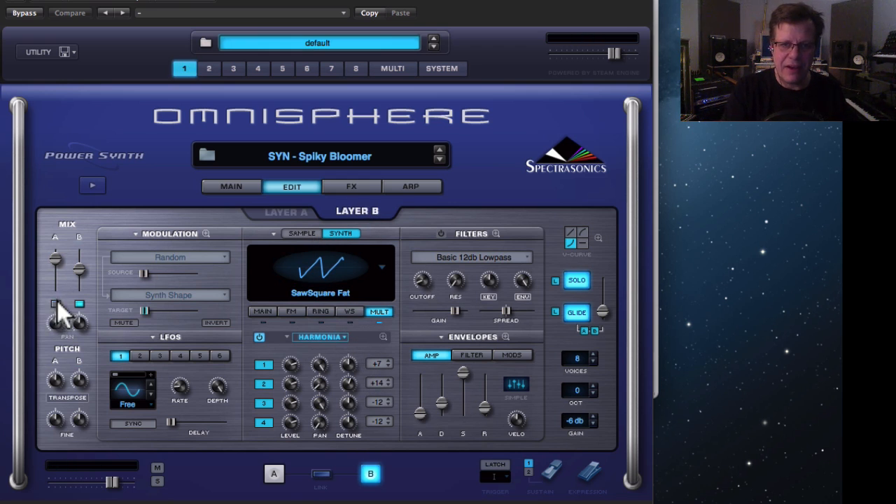
Add an Ultra Chorus to the first slot of layer B's effects rack and switch layer A back on
left_click(353, 187)
left_click(327, 213)
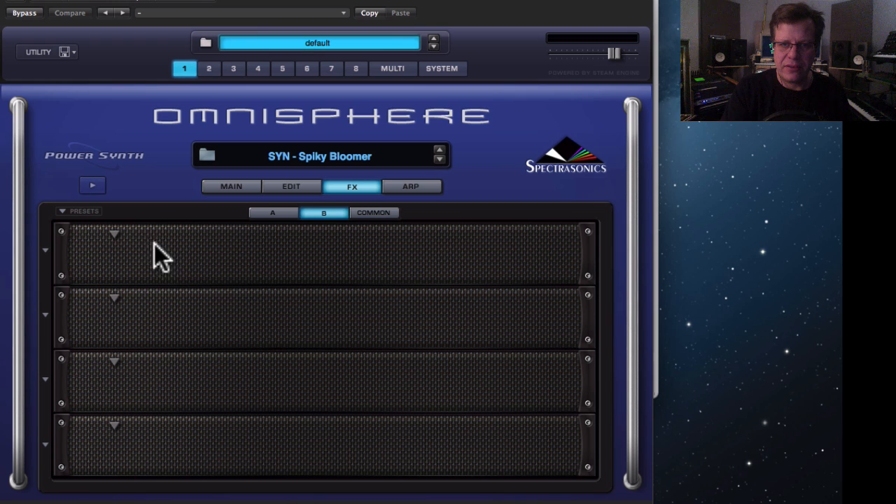
left_click(114, 233)
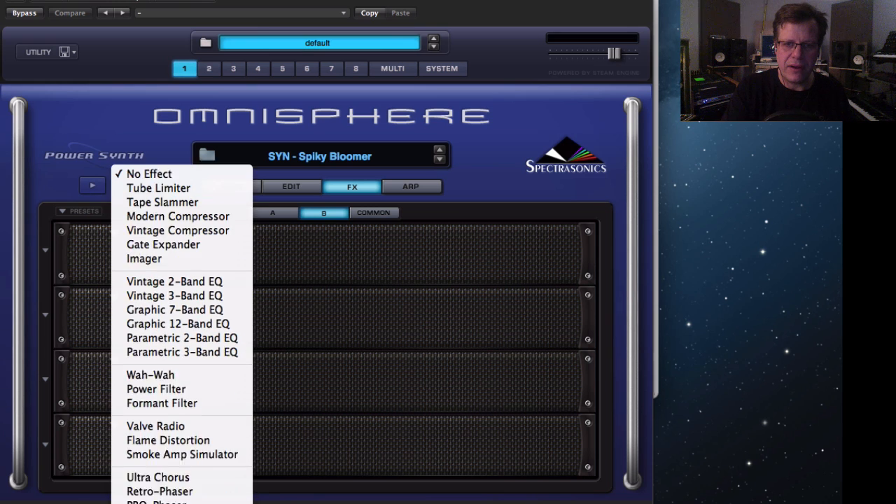
left_click(198, 438)
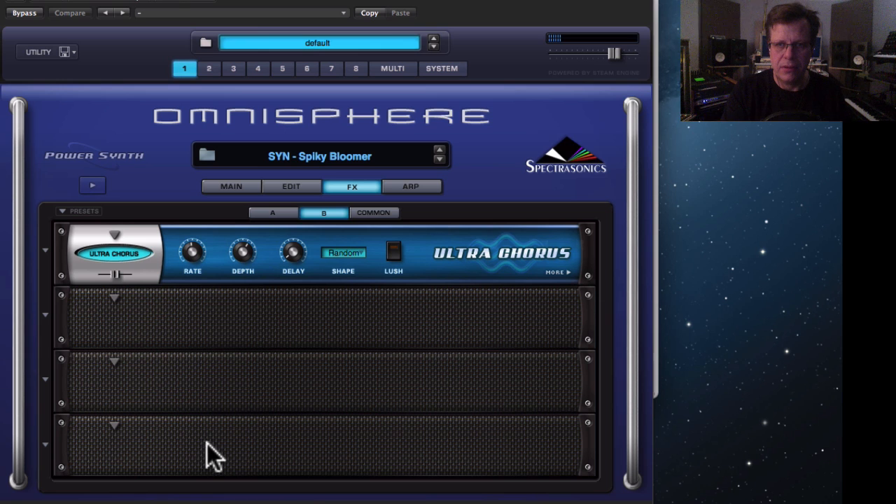
left_click(286, 188)
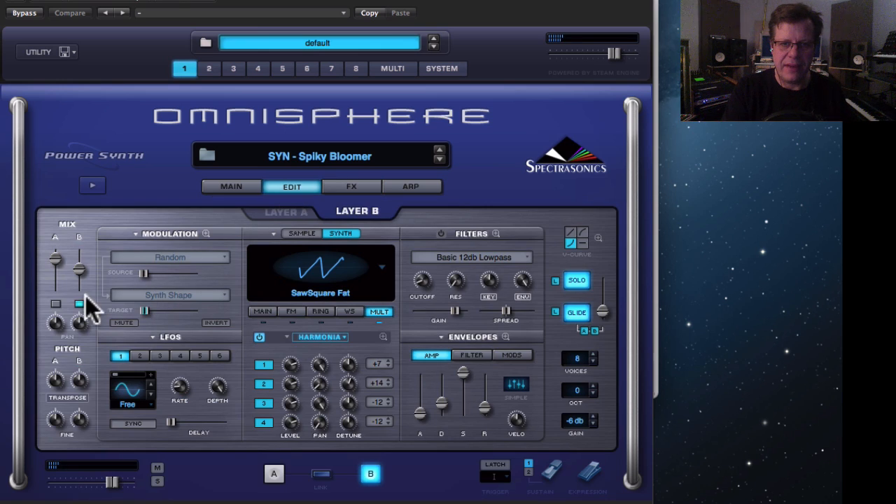
left_click(55, 304)
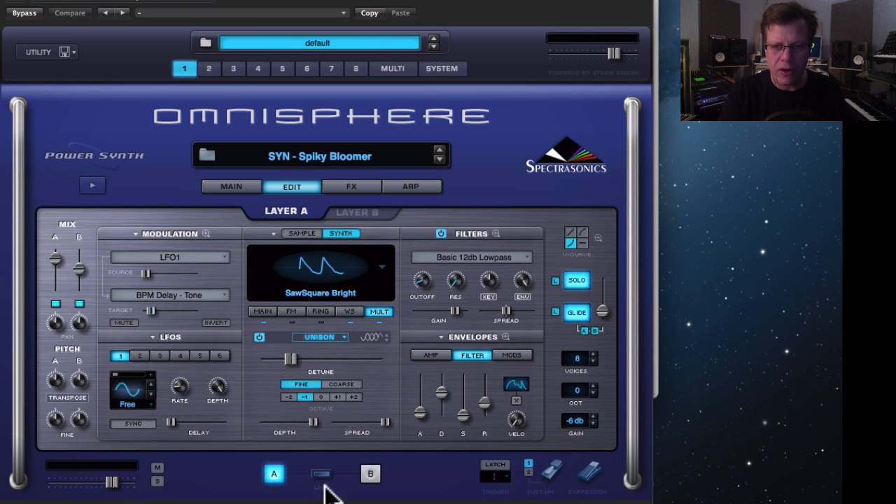
Set the pitch of layer B's second Harmonia voice to +12 and nudge its detune slightly
left_click(371, 474)
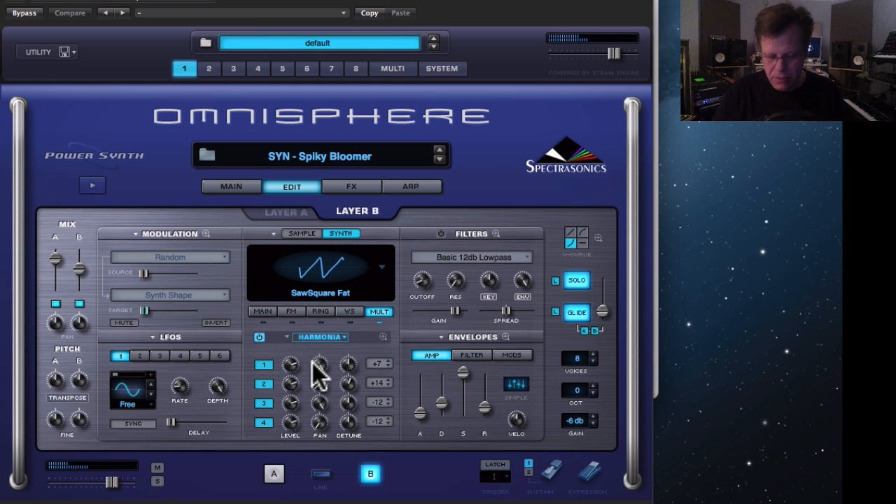
left_click(380, 380)
left_click(383, 356)
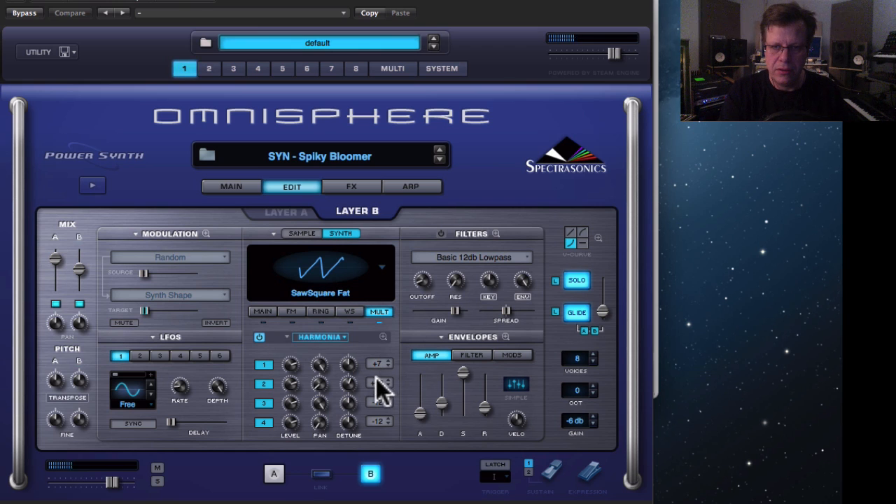
mouse_move(350, 379)
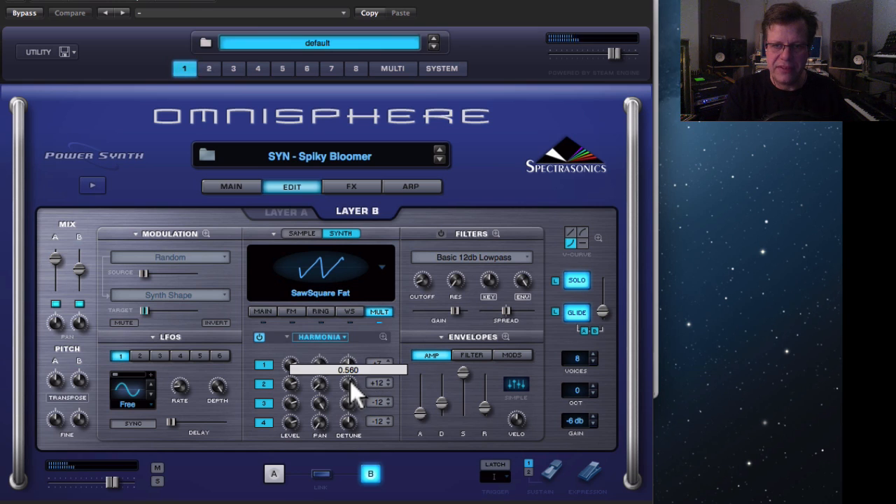
left_click_drag(351, 384, 352, 383)
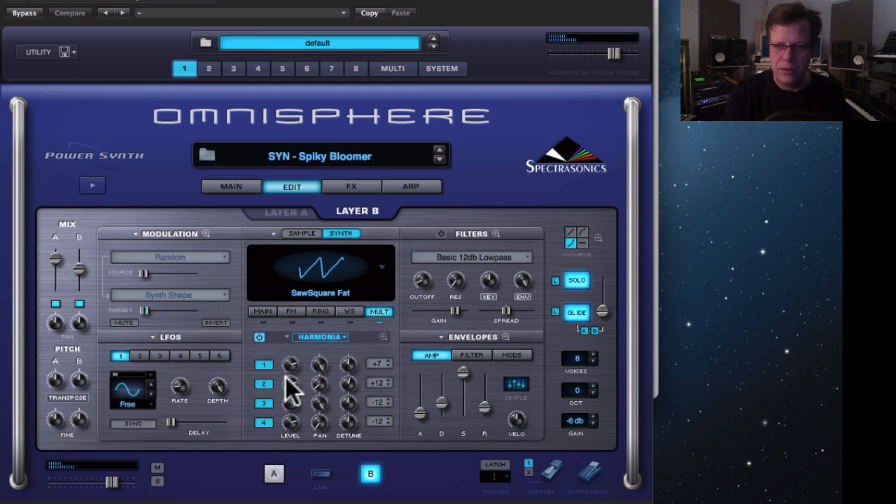
Set the pitch of layer B's fourth Harmonia voice to -24 and raise its level
left_click(381, 423)
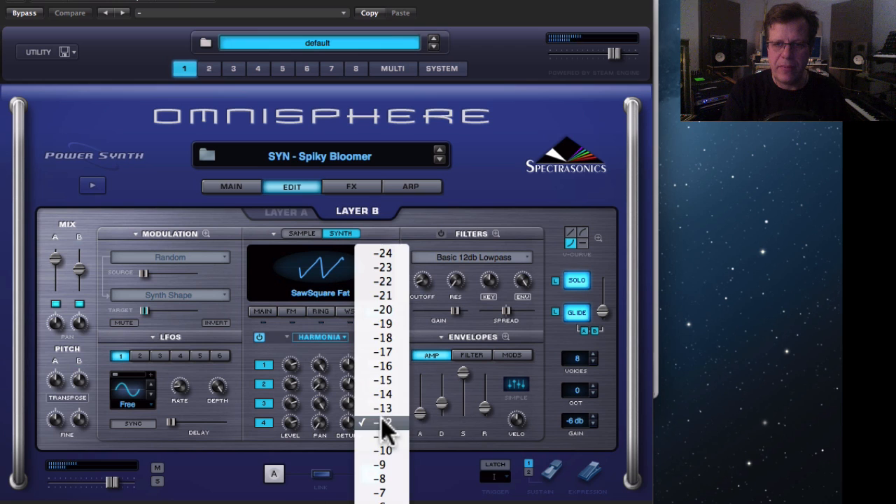
left_click(371, 256)
left_click_drag(291, 419, 291, 395)
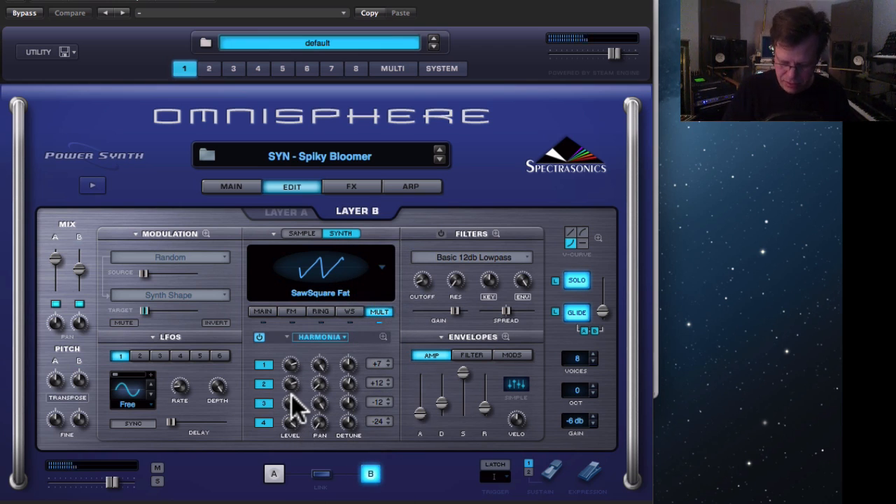
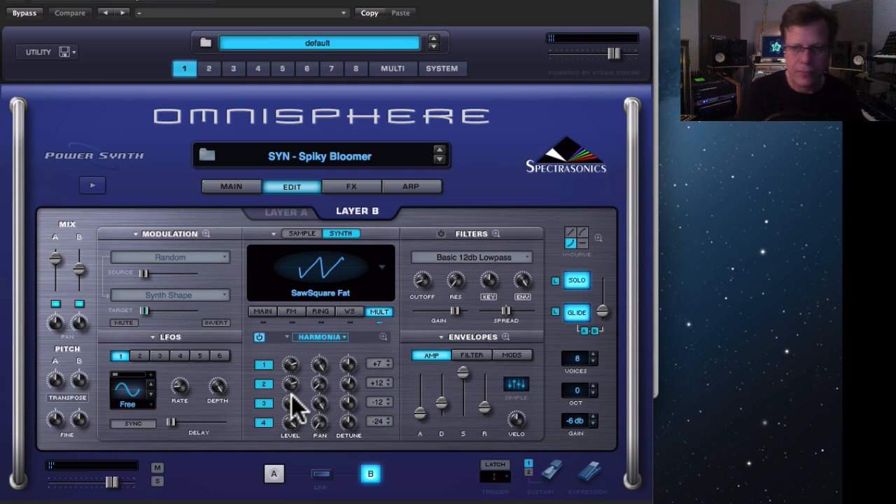
Raise the source depth of layer A's Wheel to Resonance modulation routing to slightly below 0.253
left_click(275, 475)
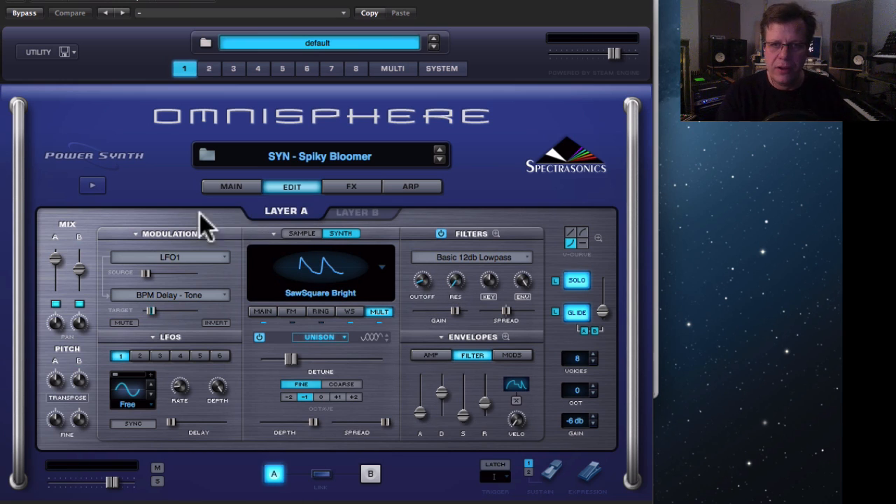
left_click(167, 253)
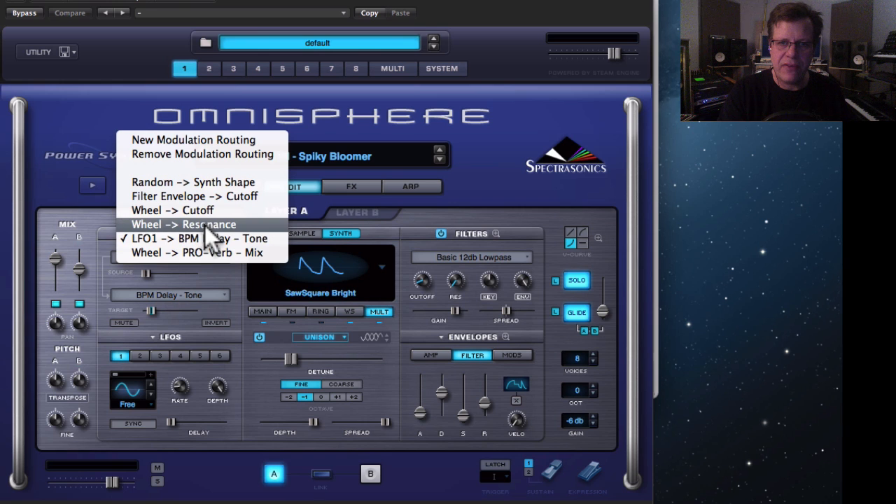
left_click(211, 223)
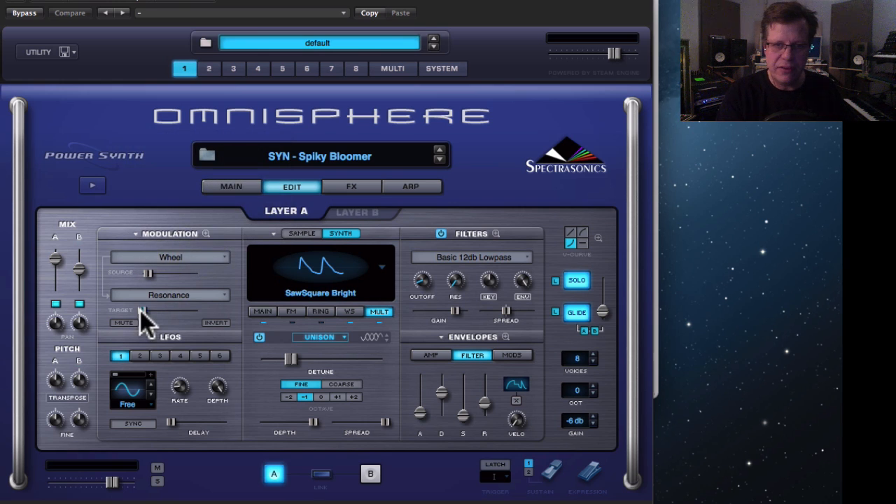
left_click_drag(147, 272, 155, 271)
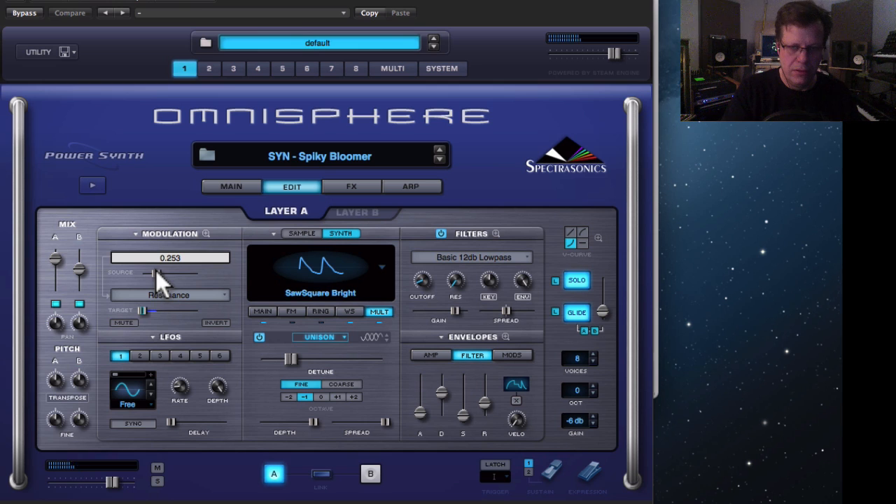
left_click_drag(156, 271, 153, 271)
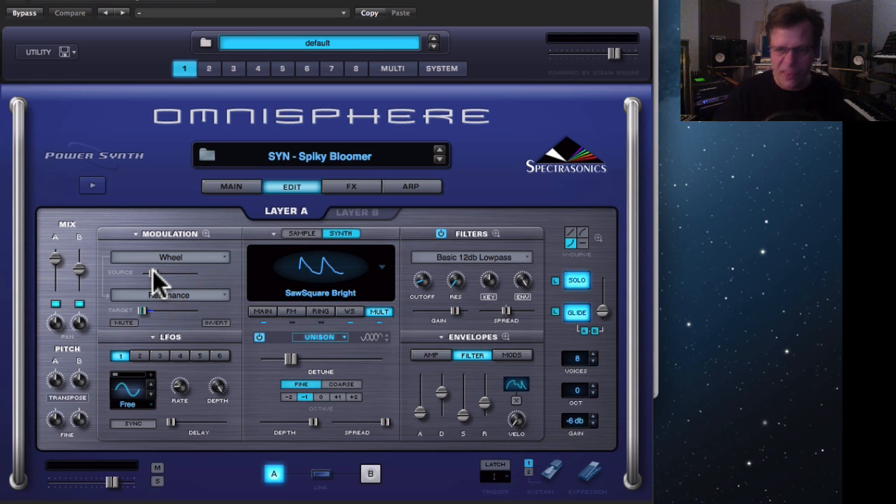
left_click(62, 54)
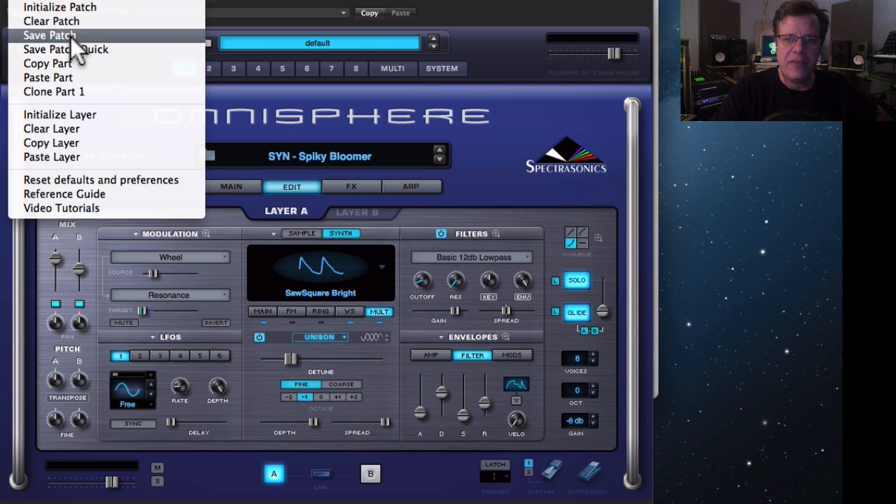
left_click(336, 139)
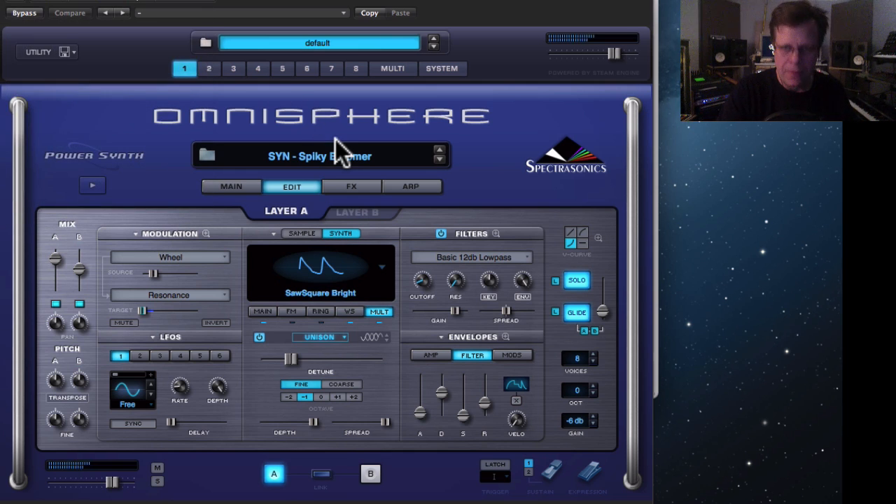
Load a Tape Slammer into the first slot of the patch's common effects rack
left_click(357, 186)
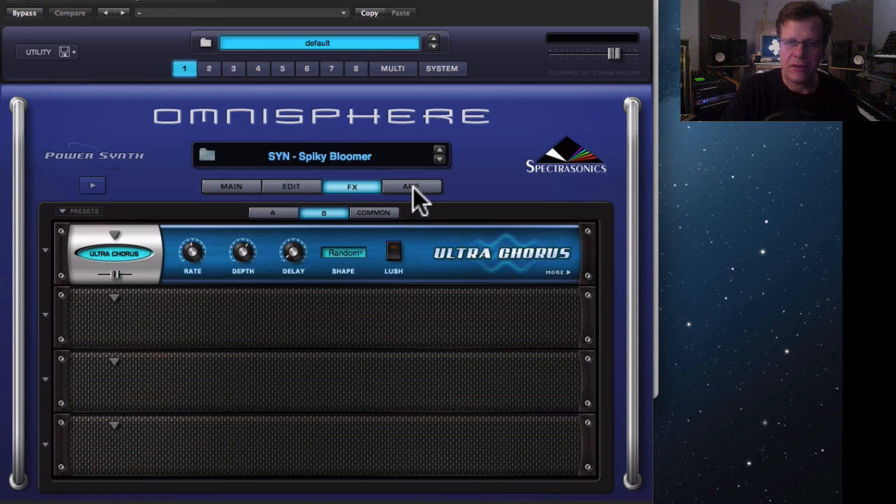
left_click(272, 213)
left_click(324, 214)
left_click(389, 213)
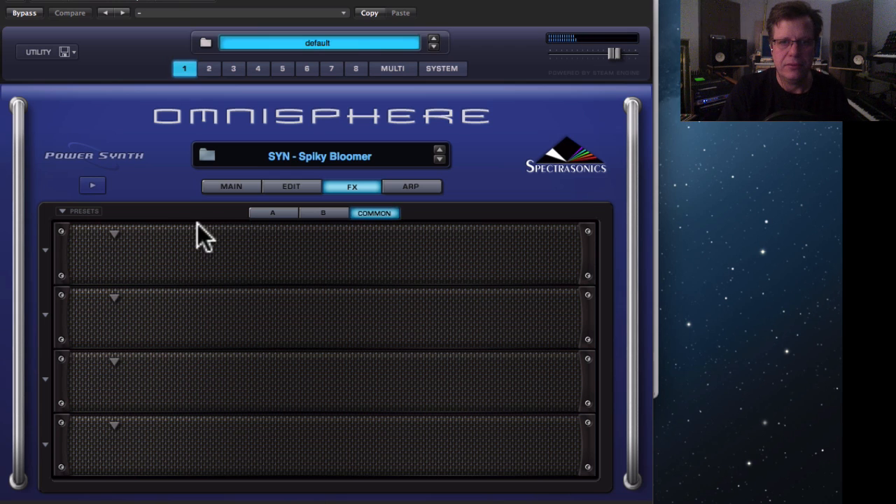
left_click(112, 231)
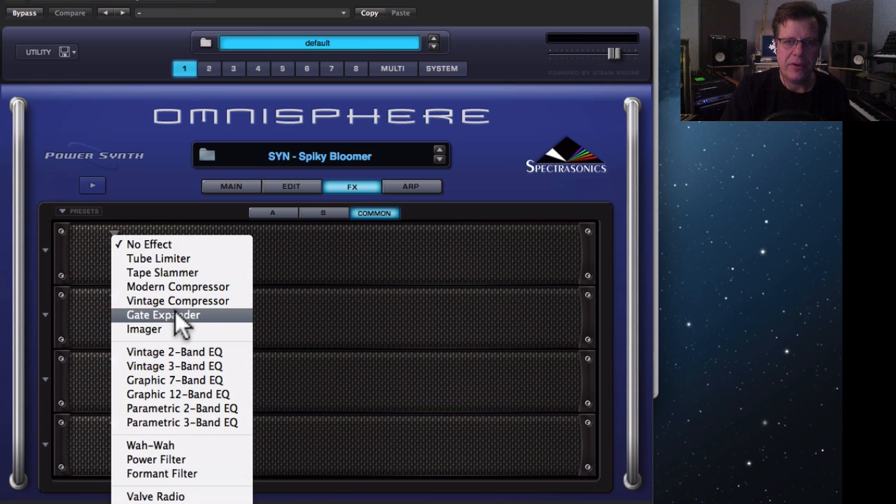
left_click(185, 273)
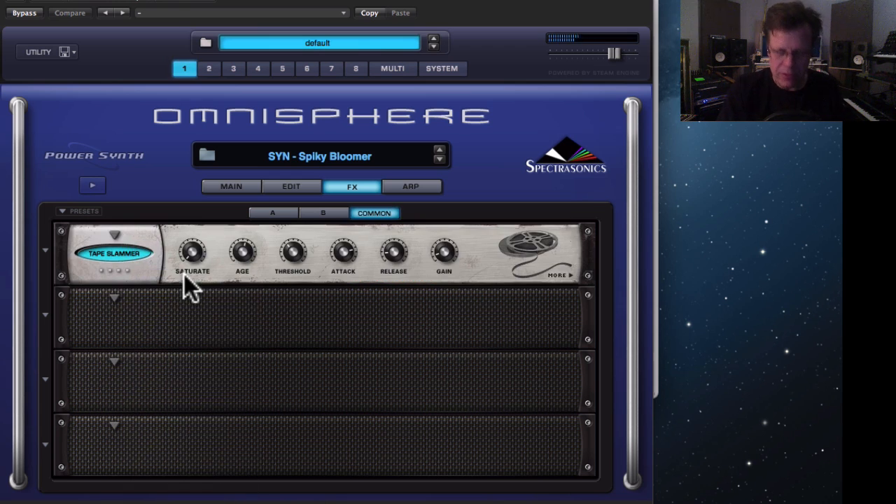
Set the Tape Slammer's age to about 47.0 and adjust its threshold
left_click_drag(250, 246, 256, 357)
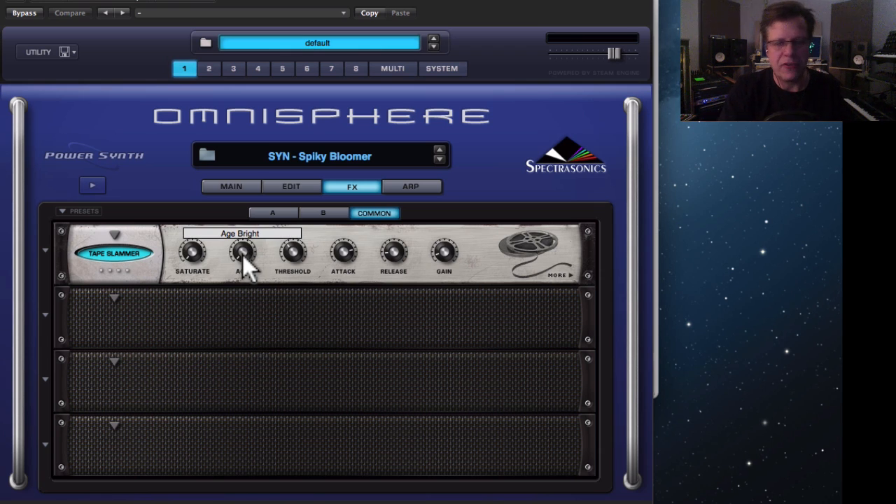
left_click_drag(242, 255, 241, 124)
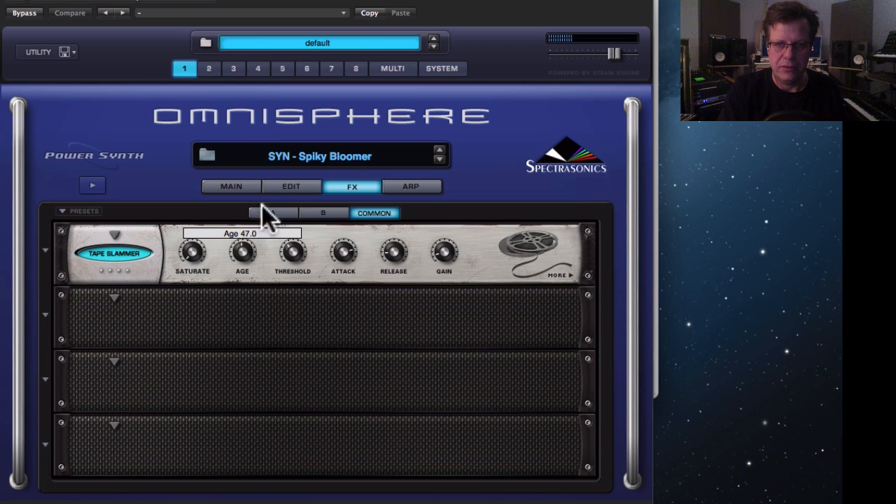
left_click_drag(289, 249, 297, 275)
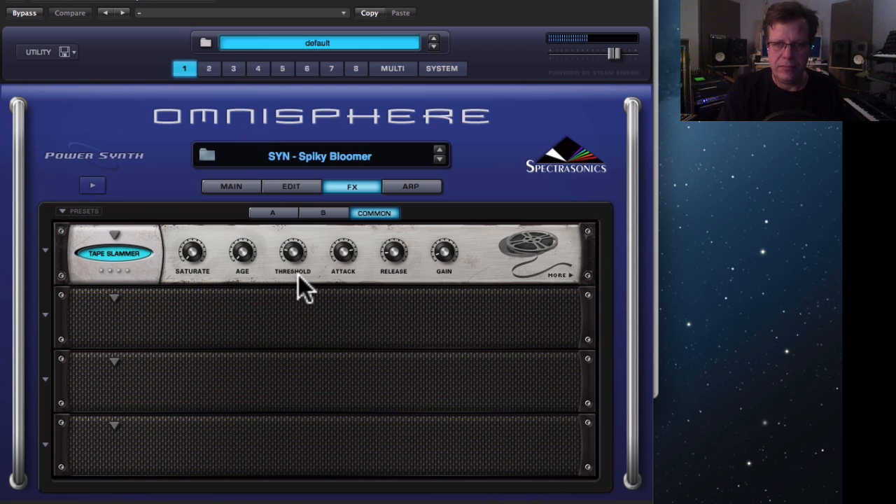
Turn off the Tape Slammer's limiter, fine-tune its makeup gain and compare the sound with the effect bypassed
left_click(557, 275)
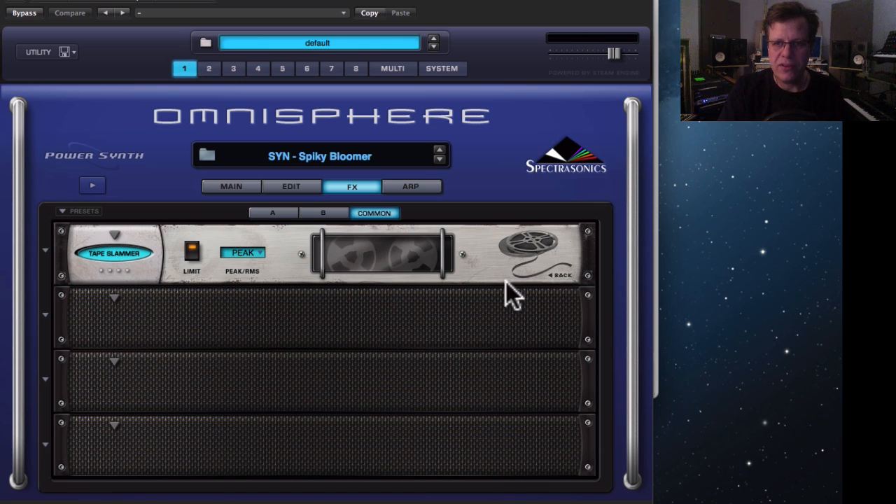
left_click(192, 253)
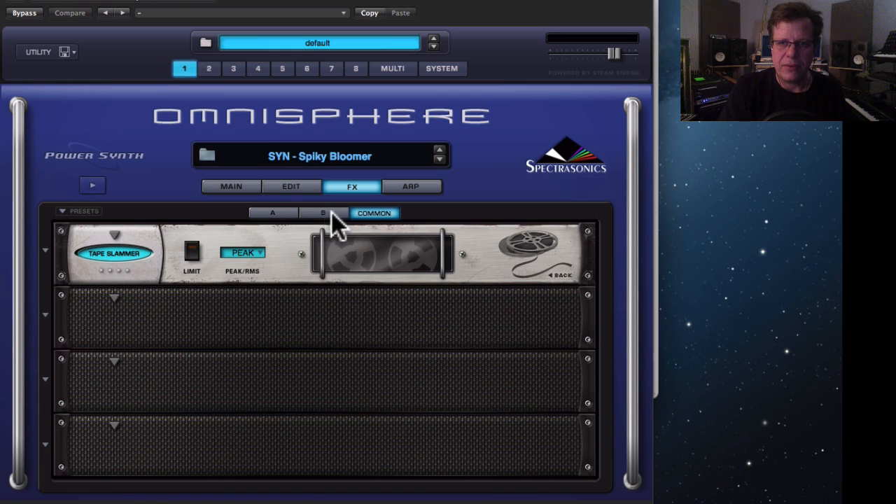
left_click(551, 273)
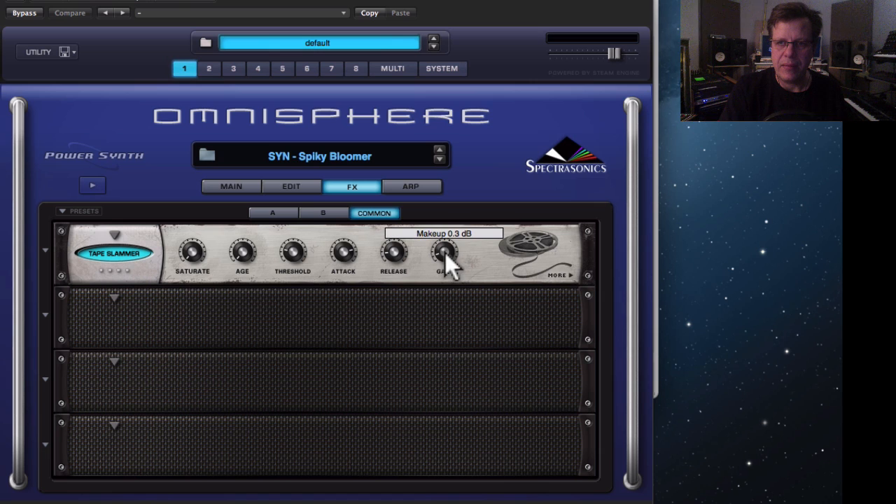
left_click_drag(447, 256, 447, 260)
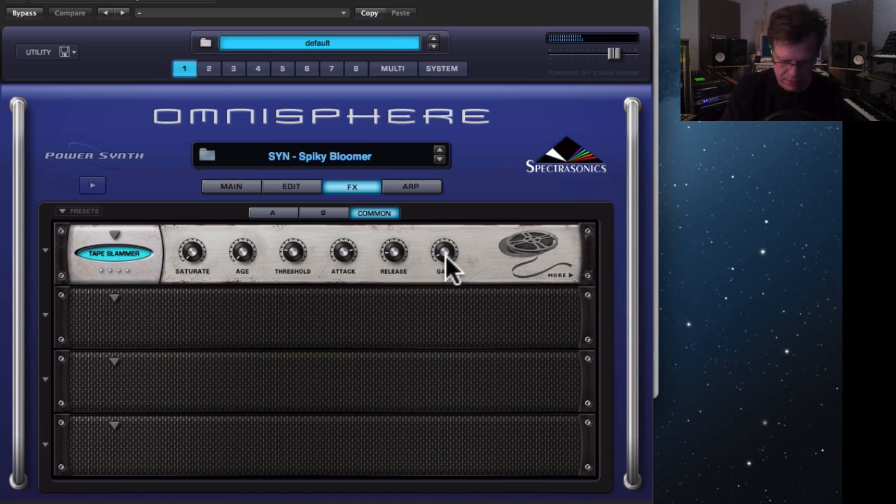
left_click(114, 255)
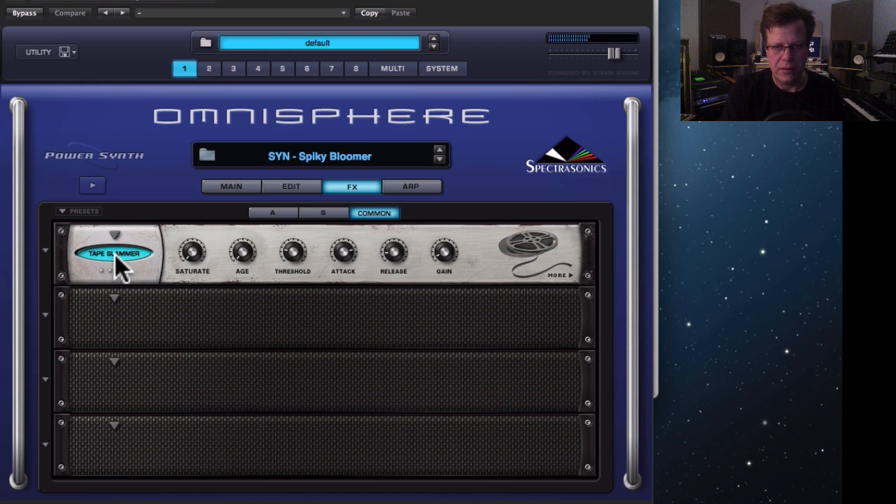
left_click(115, 255)
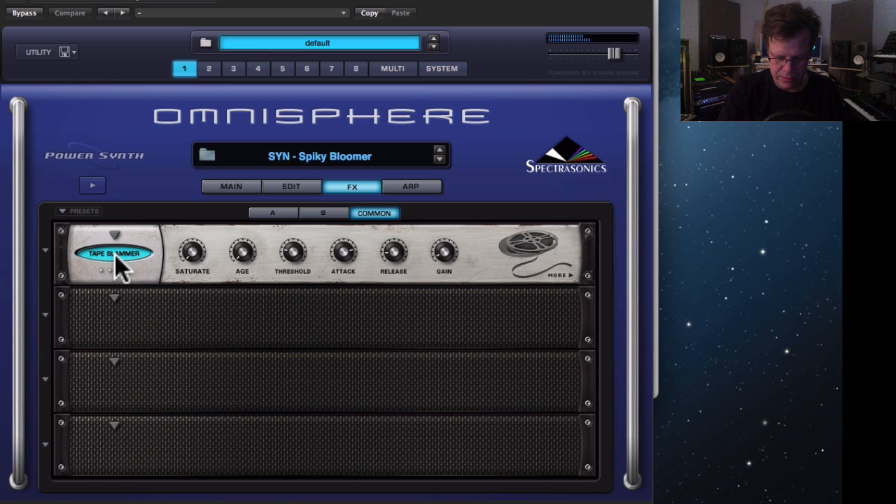
Load a Pro-Verb into the common rack's second slot, adjust its time and raise its CPU load
left_click(114, 297)
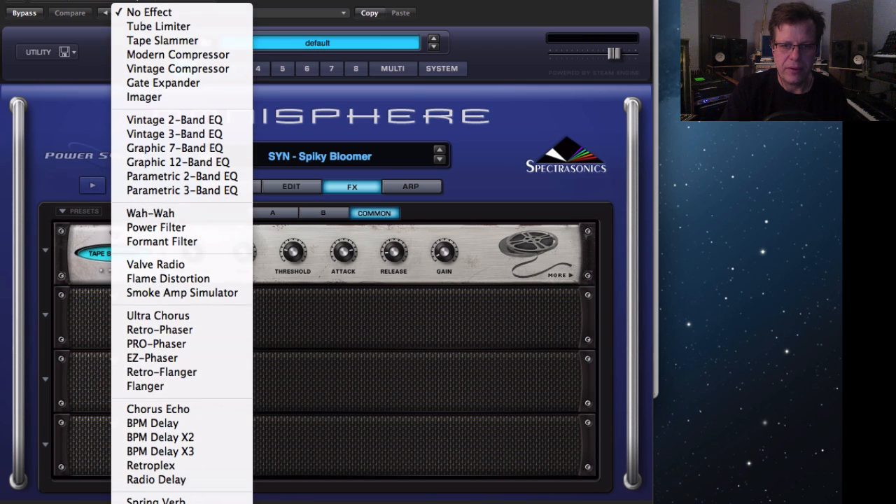
left_click(165, 503)
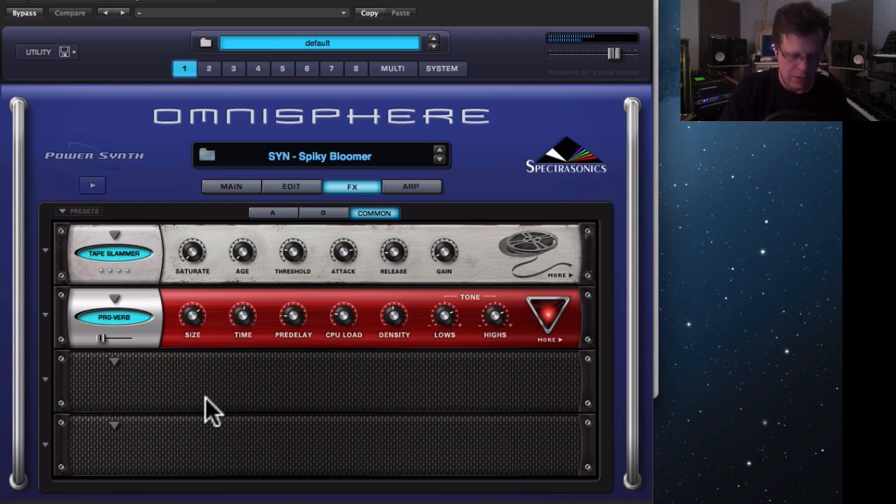
left_click_drag(242, 315, 246, 334)
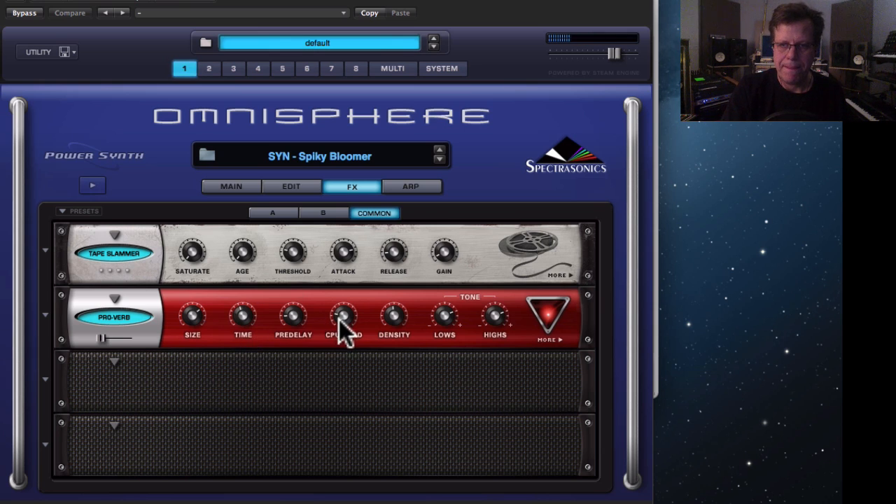
left_click_drag(342, 317, 343, 286)
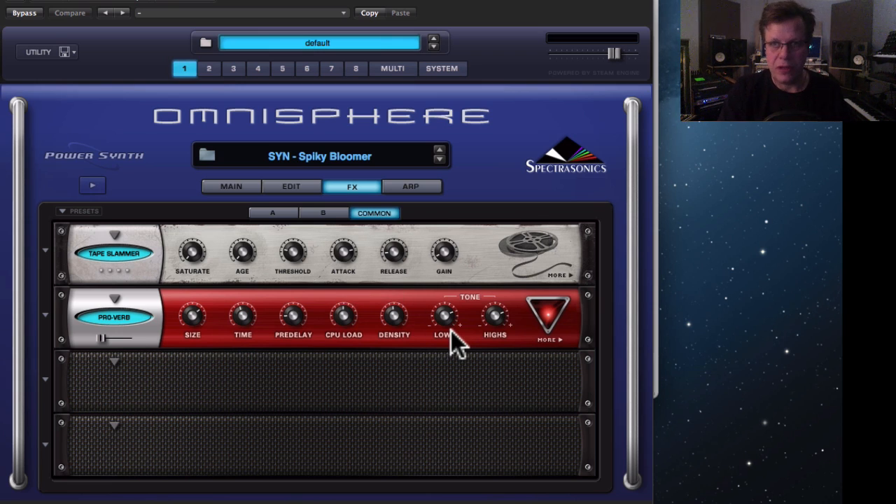
Raise the Pro-Verb's density and its high-frequency reverb time
left_click(393, 315)
left_click_drag(387, 279, 379, 169)
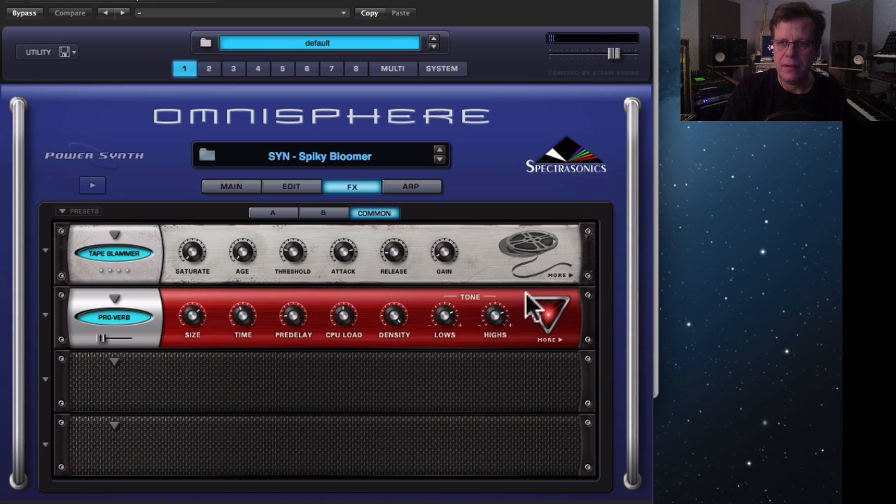
left_click(553, 321)
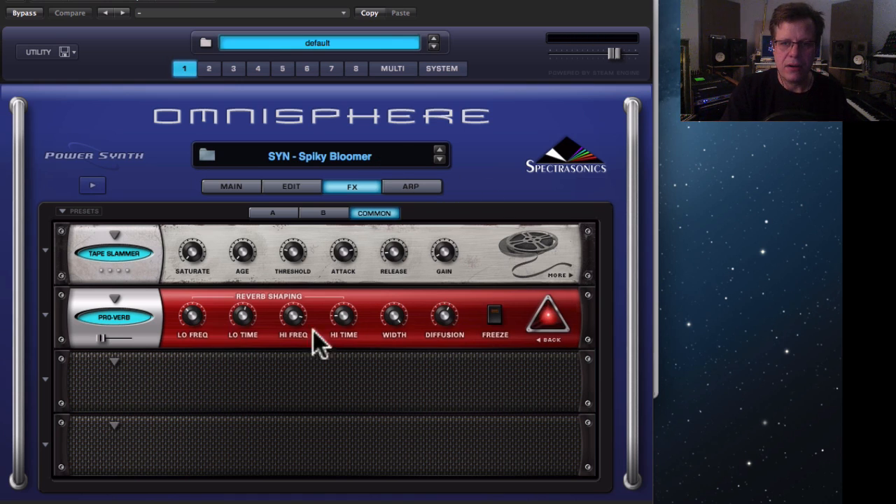
left_click_drag(343, 312, 341, 261)
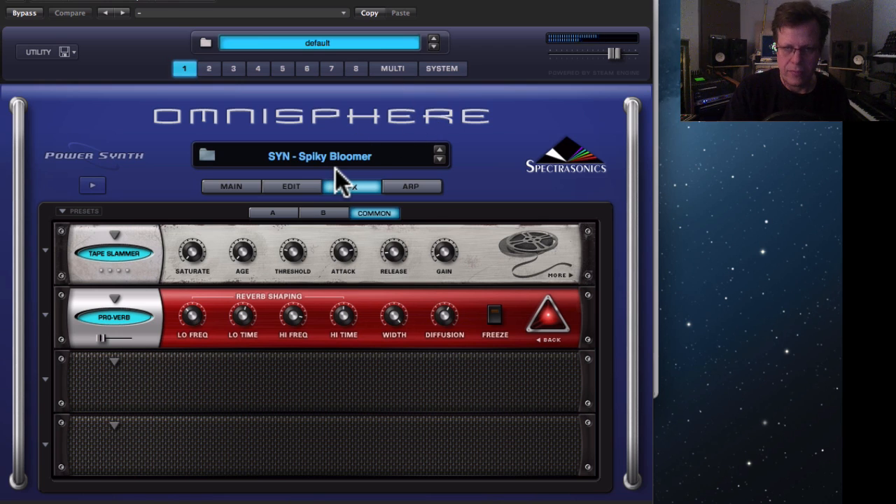
Shorten the attack of layer A's filter envelope and shape the attack segment into a convex curve
left_click(306, 189)
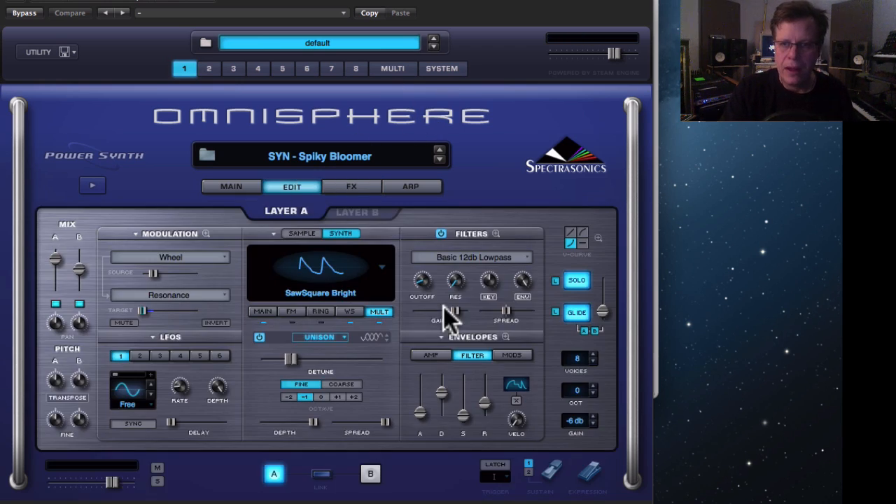
left_click(505, 337)
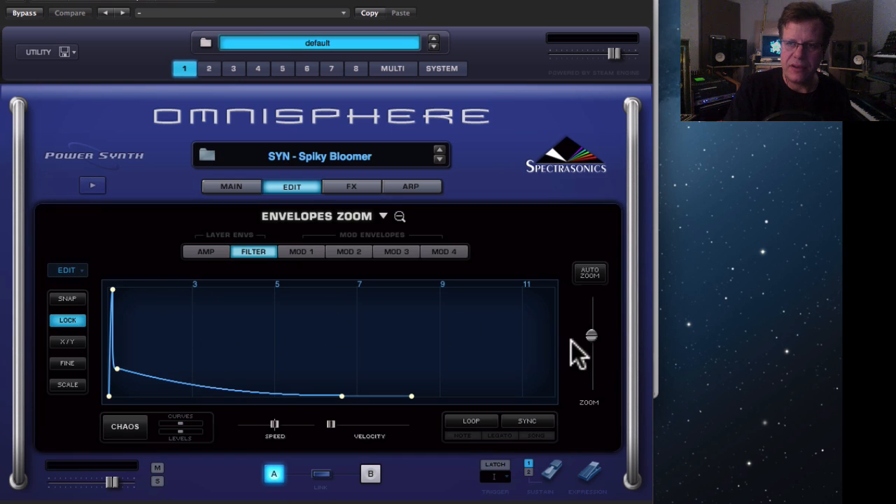
left_click_drag(589, 336, 588, 363)
left_click_drag(416, 361, 398, 354)
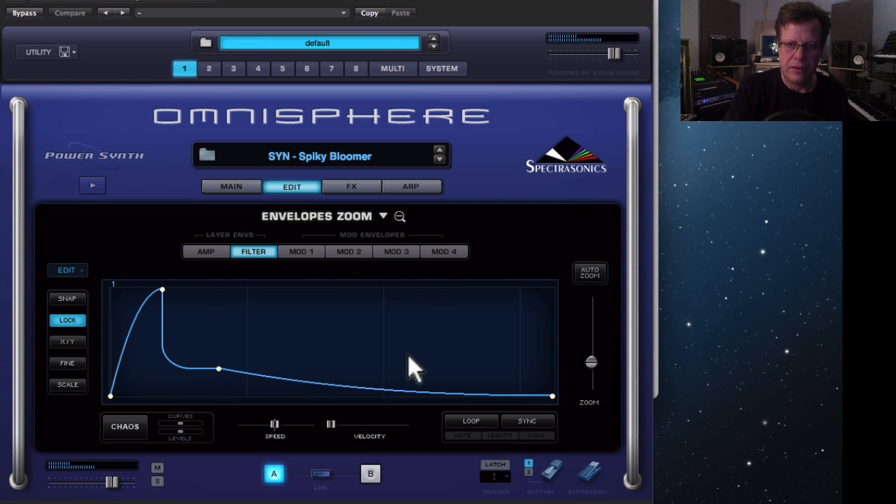
mouse_move(133, 322)
left_mouse_down()
mouse_move(128, 311)
mouse_move(158, 383)
mouse_move(129, 332)
left_mouse_up()
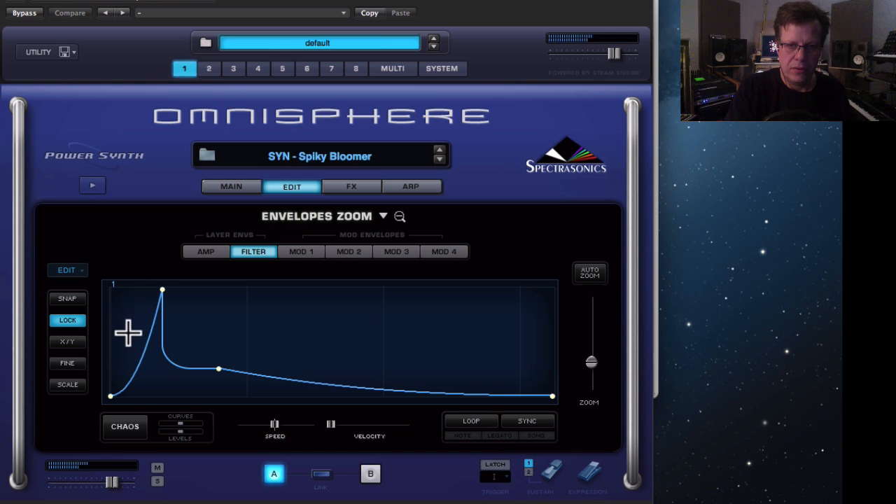
left_click(160, 288)
left_click_drag(156, 286, 137, 282)
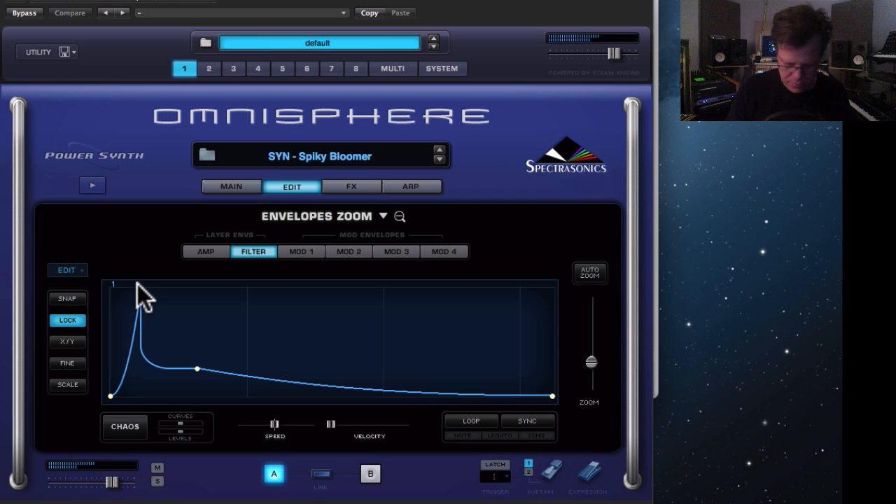
mouse_move(125, 363)
left_mouse_down()
mouse_move(128, 324)
mouse_move(136, 350)
left_mouse_up()
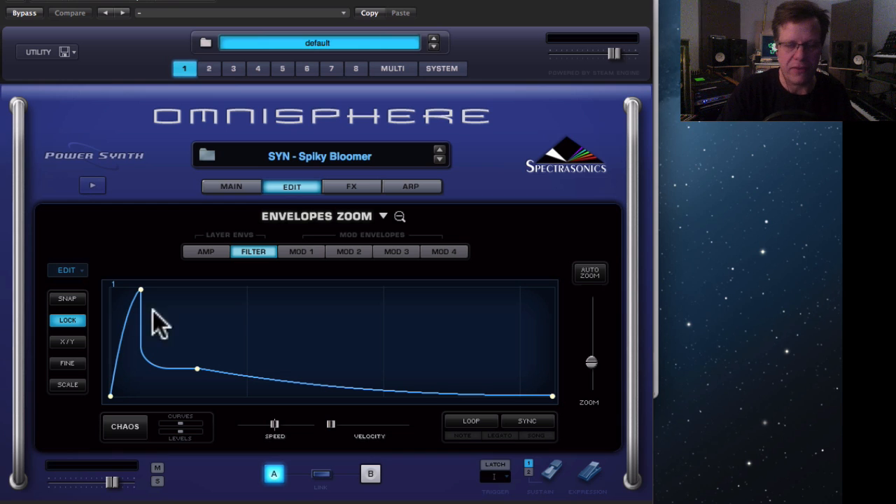
Return to layer A's main oscillator settings and try the symmetry, bringing it back to its minimum
left_click(294, 186)
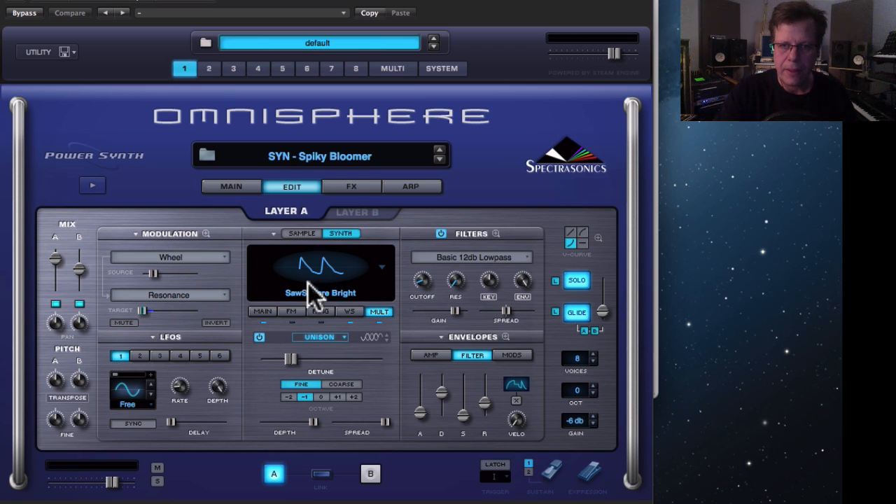
left_click(263, 311)
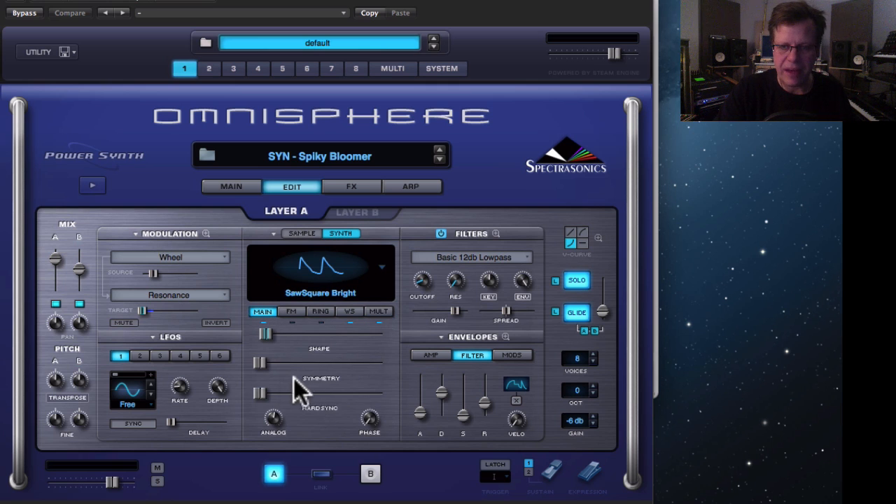
left_click_drag(261, 357, 229, 366)
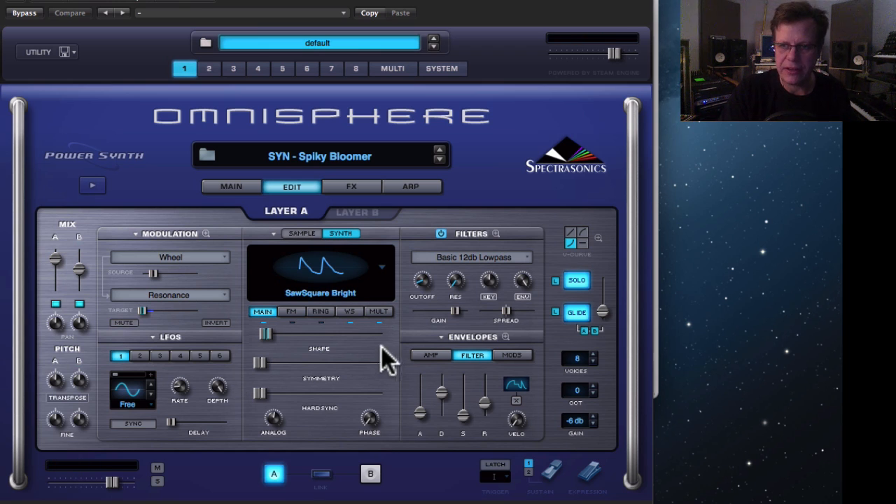
Start saving the patch and choose the Synth Mono folder inside PlugInGuru Omniverse as its category
left_click(67, 56)
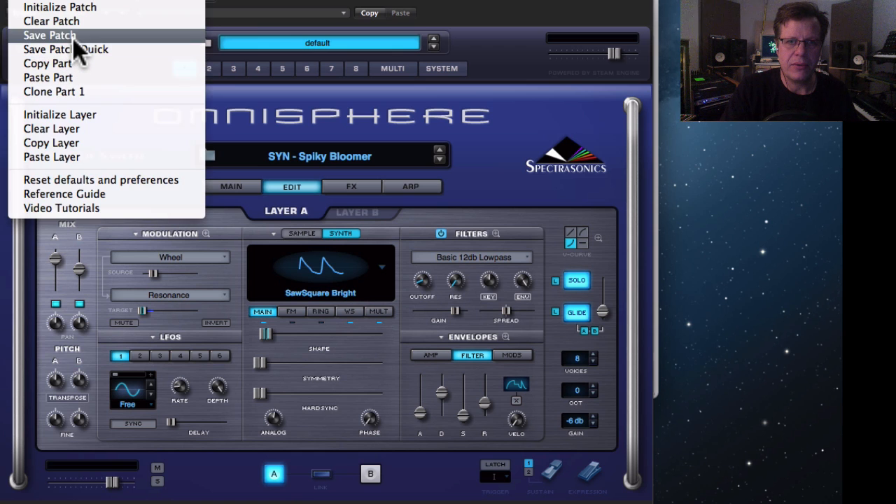
left_click(73, 36)
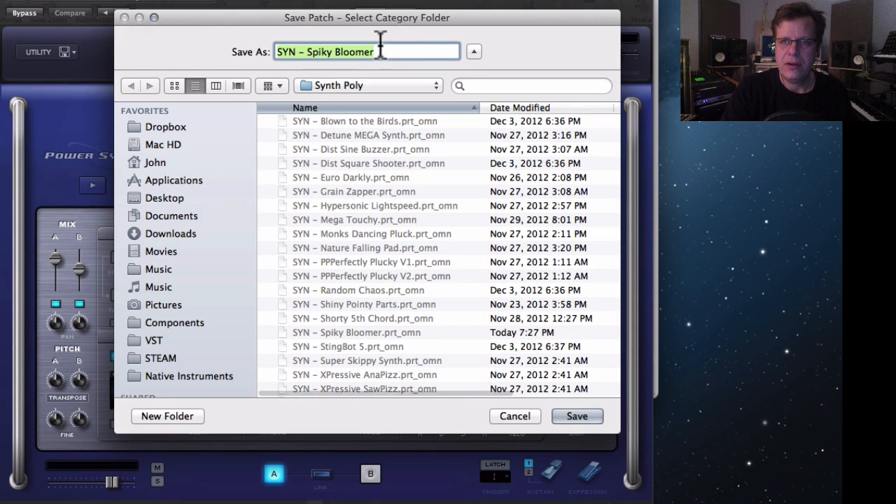
left_click(370, 85)
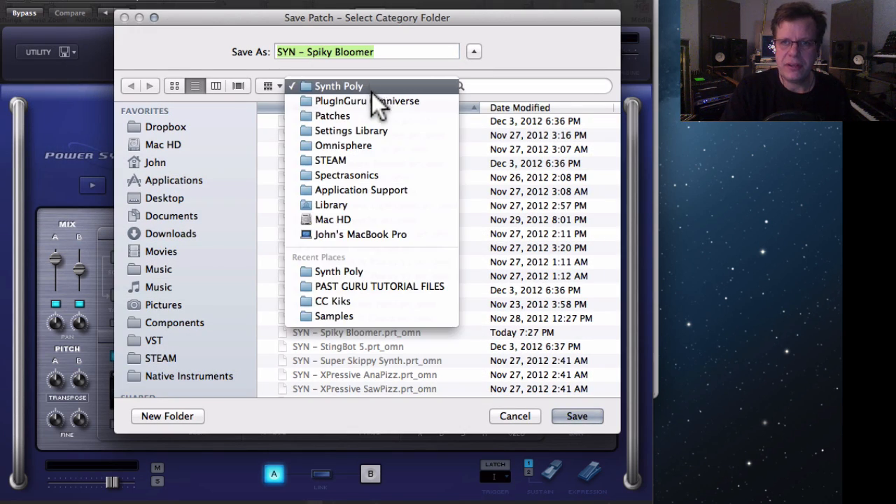
left_click(375, 101)
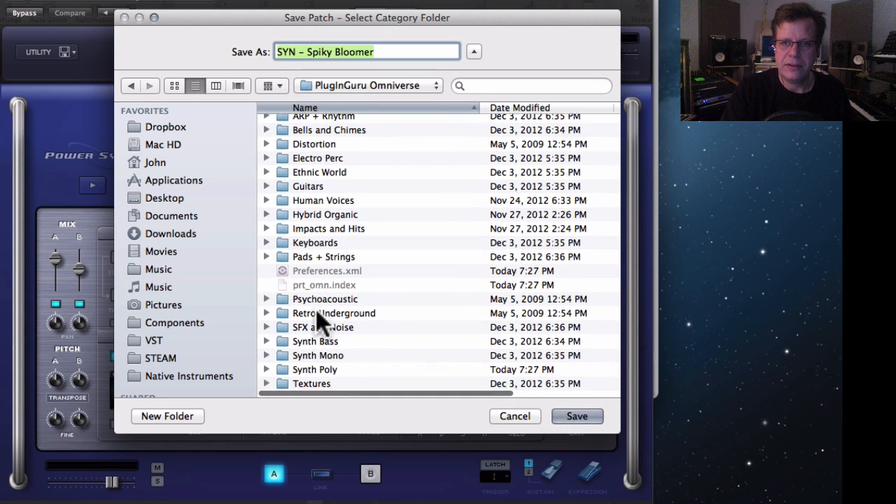
left_click(317, 359)
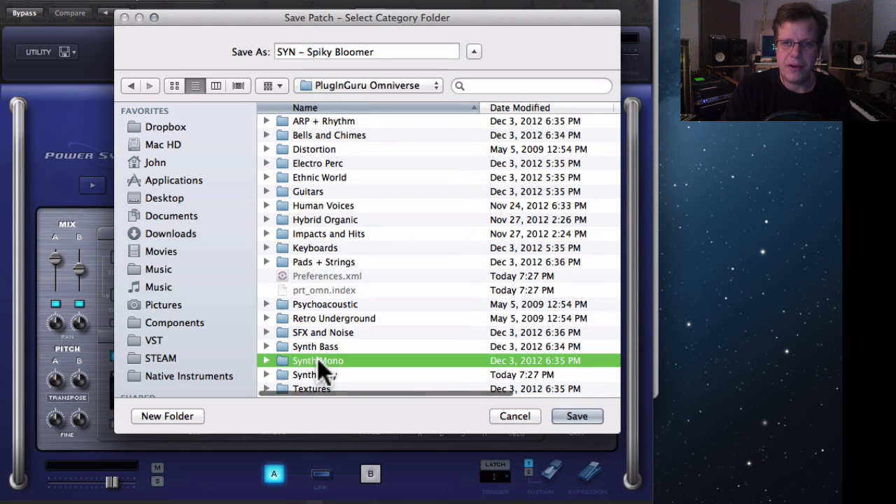
left_click(576, 416)
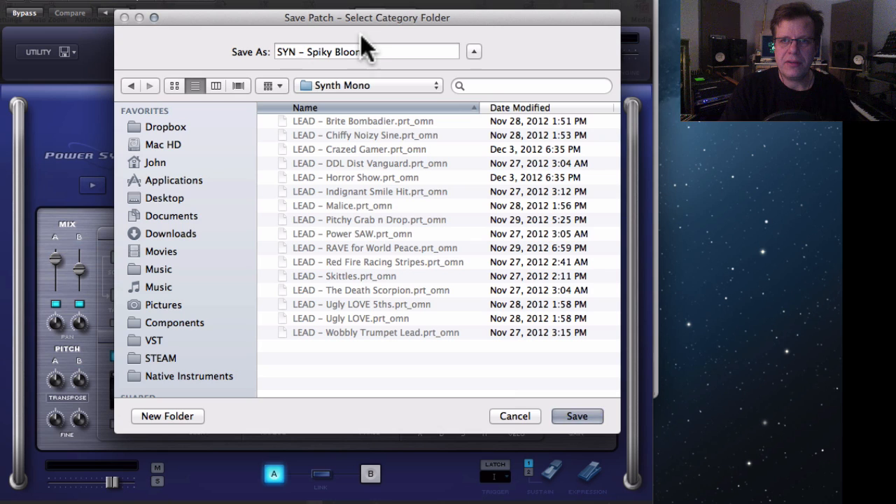
Name the patch "SYN - Spiky Leader" and save it into the Synth Mono folder
left_click(384, 51)
key("BackSpace")
key("BackSpace")
key("BackSpace")
key("BackSpace")
key("BackSpace")
key("BackSpace")
key("BackSpace")
type("Leader")
key("Return")
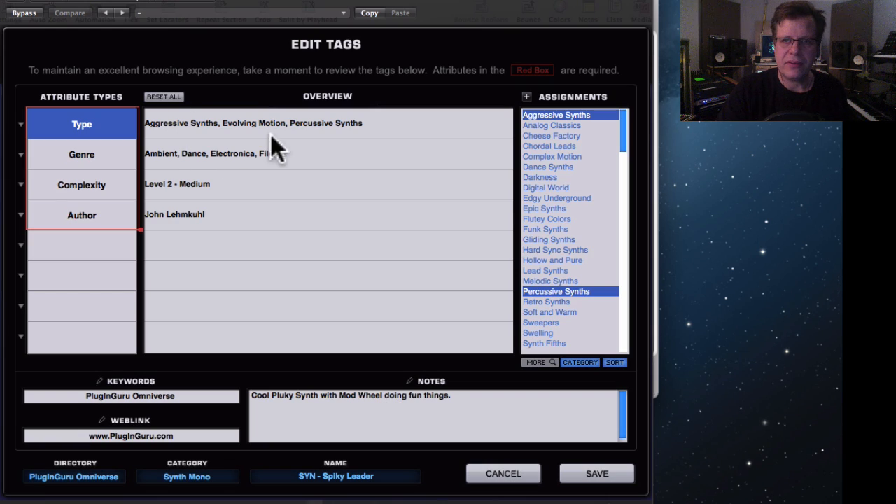
Remove Evolving Motion and Percussive Synths from the patch's Type tags and assign Analog Classics and Lead Synths
scroll(577, 167, "down", 6)
scroll(577, 166, "down", 10)
left_click(563, 218)
scroll(563, 221, "down", 15)
scroll(562, 224, "up", 20)
left_click(564, 225)
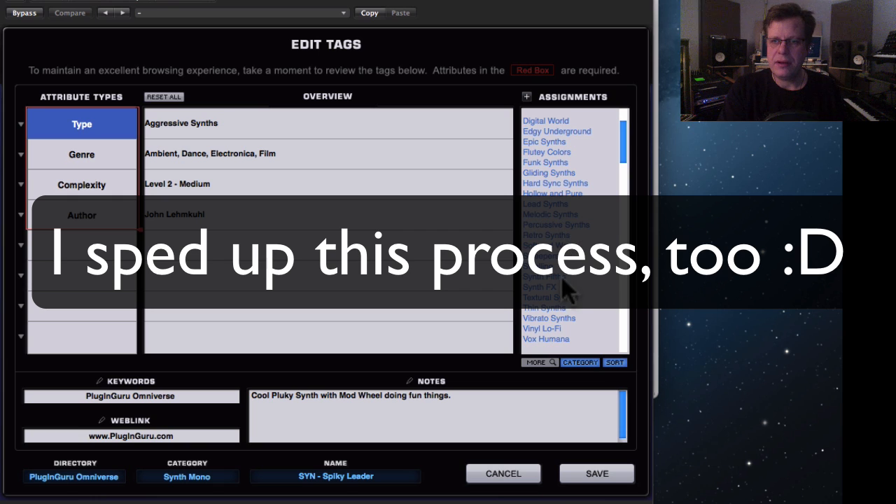
scroll(564, 273, "up", 3)
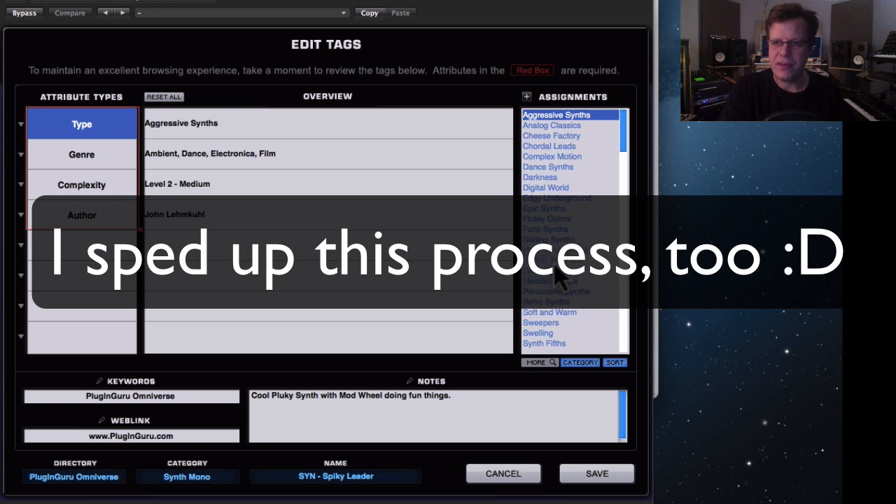
left_click(568, 126)
left_click(560, 270)
scroll(582, 281, "down", 5)
Rewrite the patch notes as "Cool Pluky Lead Synth with Mod Wheel doing Filter sweep." and save the tags
left_click(479, 402)
left_click_drag(494, 397, 301, 397)
type("Lead Synth with Mod Wheel doing Filter Sweep")
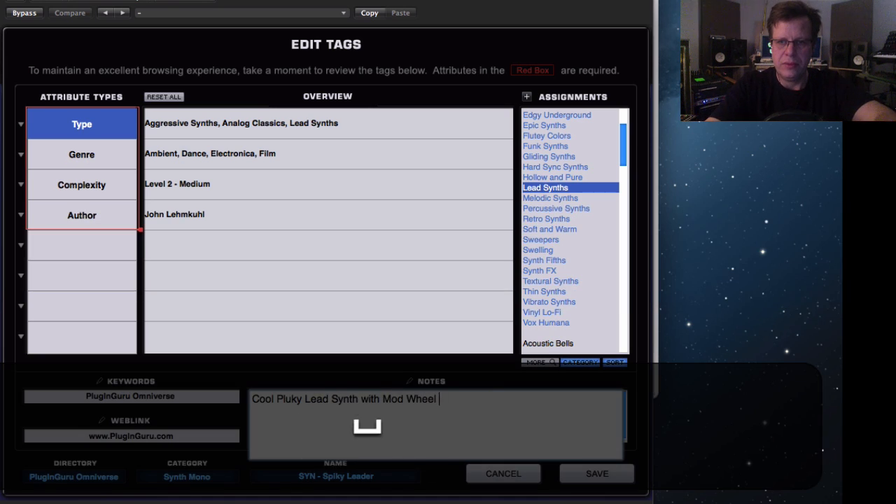
key("BackSpace")
key("BackSpace")
key("BackSpace")
key("BackSpace")
key("BackSpace")
type("sweep")
key("BackSpace")
type("p.")
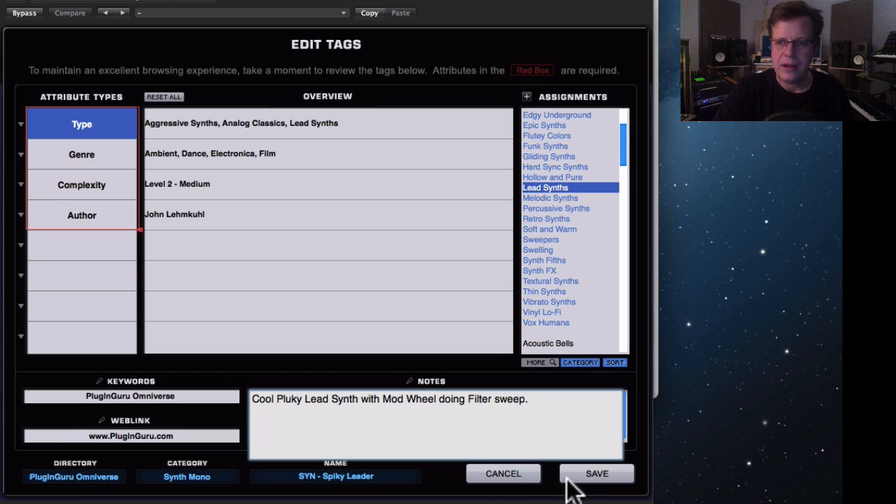
left_click(596, 475)
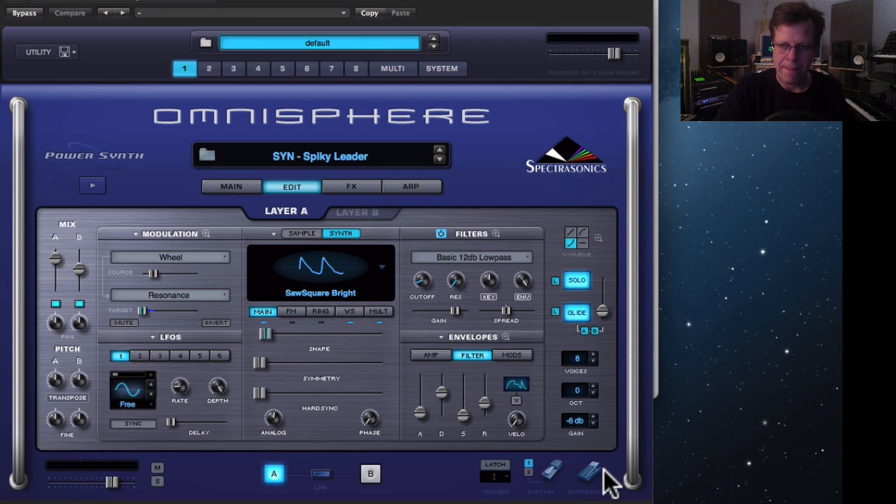